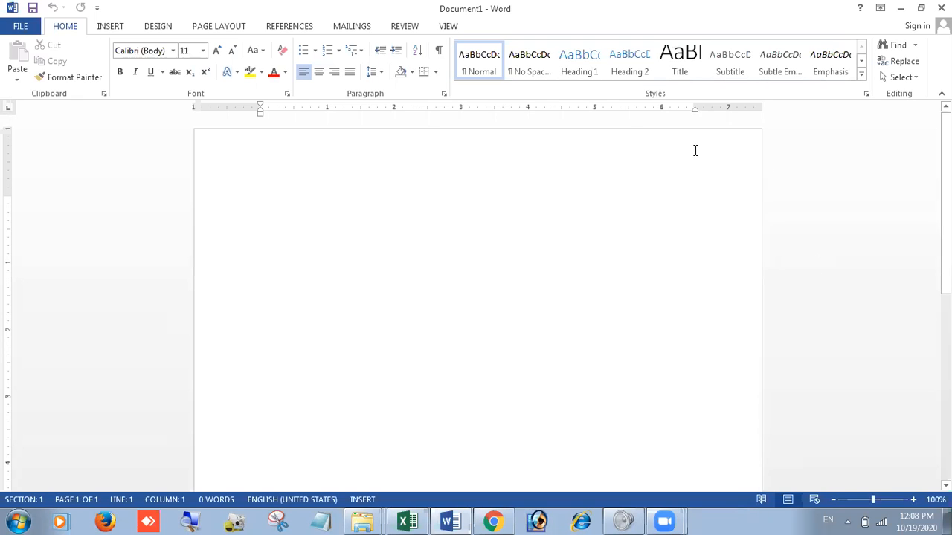
Step: Enter sample filler text at the page start, plus a line lower down with further text about 3.9 inches across
{"action": "type", "text": "dsfsdf s gf"}
{"action": "double_click", "coordinate": [522, 257]}
{"action": "type", "text": "fd sdsd"}
{"action": "triple_click", "coordinate": [522, 258]}
{"action": "type", "text": "s"}
{"action": "double_click", "coordinate": [522, 257]}
{"action": "type", "text": "g ssdg sdgd "}
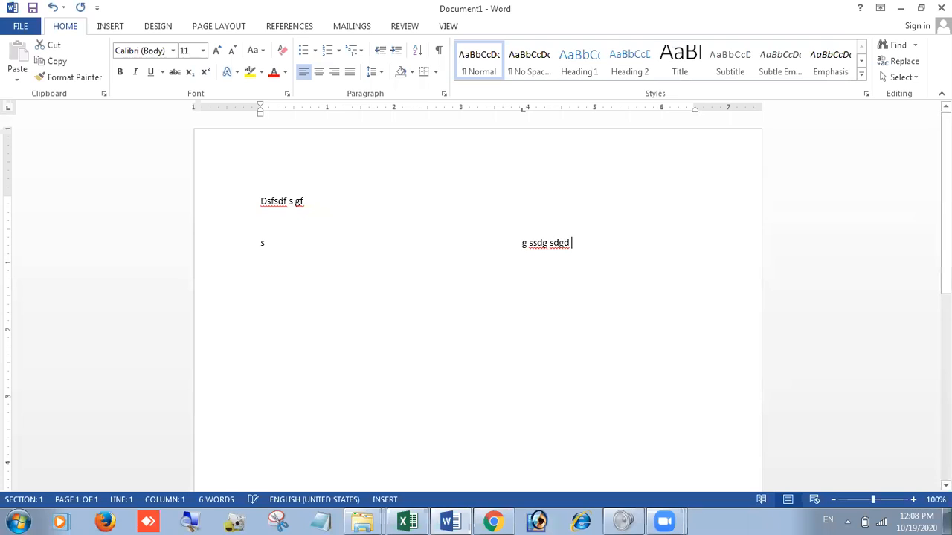
{"action": "type", "text": "sdgfsdgdsg fdgdsgdgds "}
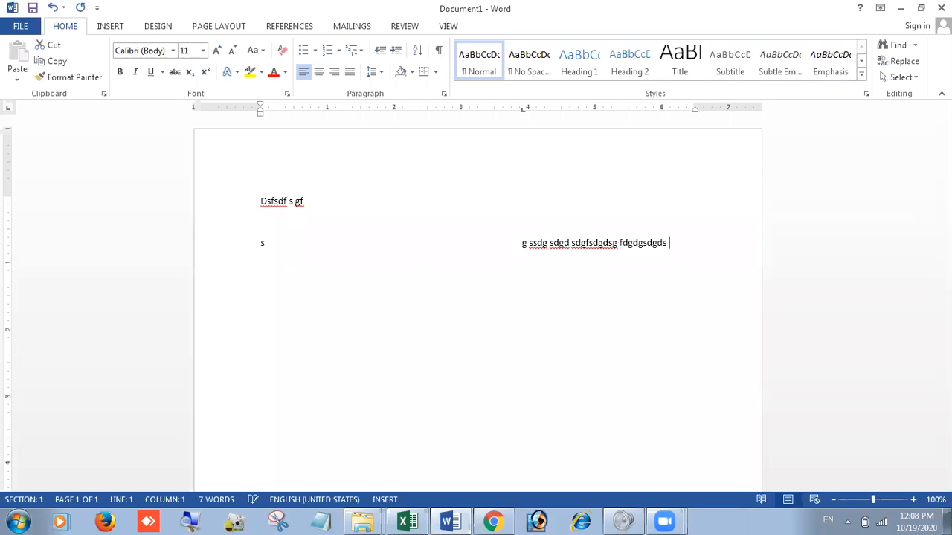
{"action": "type", "text": "gdsggrgds"}
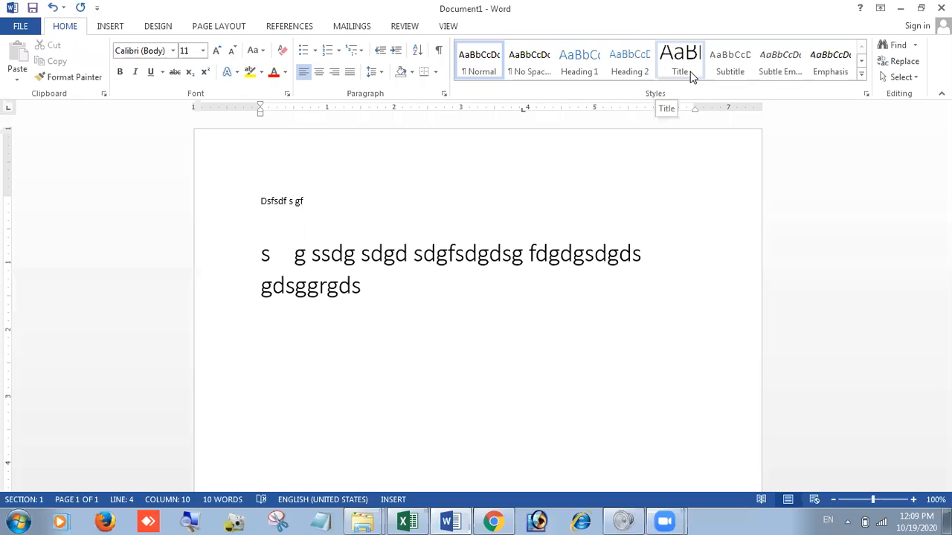
{"action": "scroll", "coordinate": [461, 272], "scroll_direction": "down", "scroll_amount": 10}
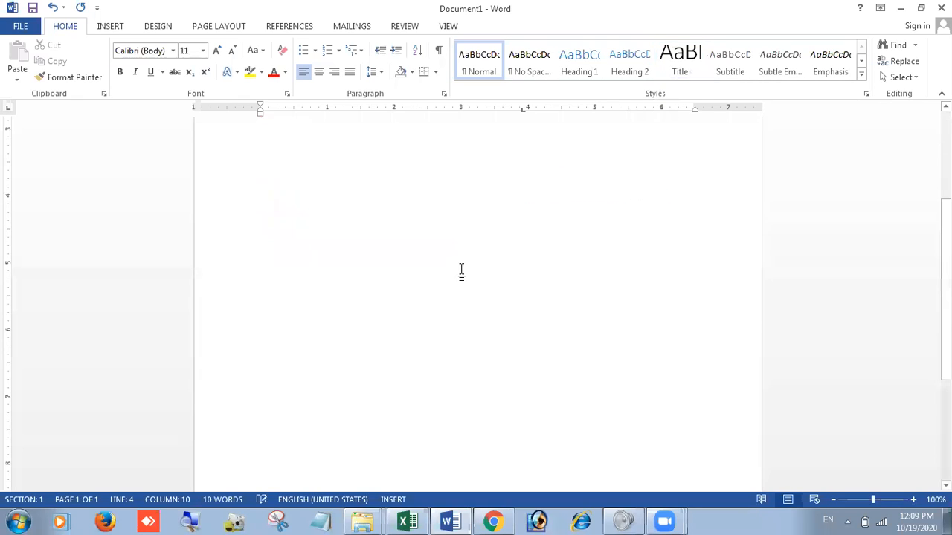
{"action": "scroll", "coordinate": [429, 355], "scroll_direction": "up", "scroll_amount": 6}
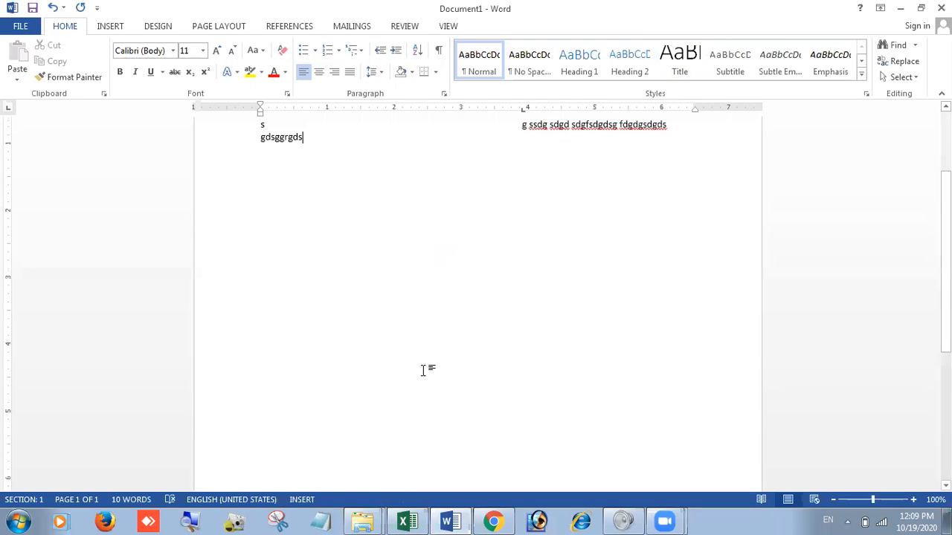
{"action": "scroll", "coordinate": [536, 366], "scroll_direction": "down", "scroll_amount": 3}
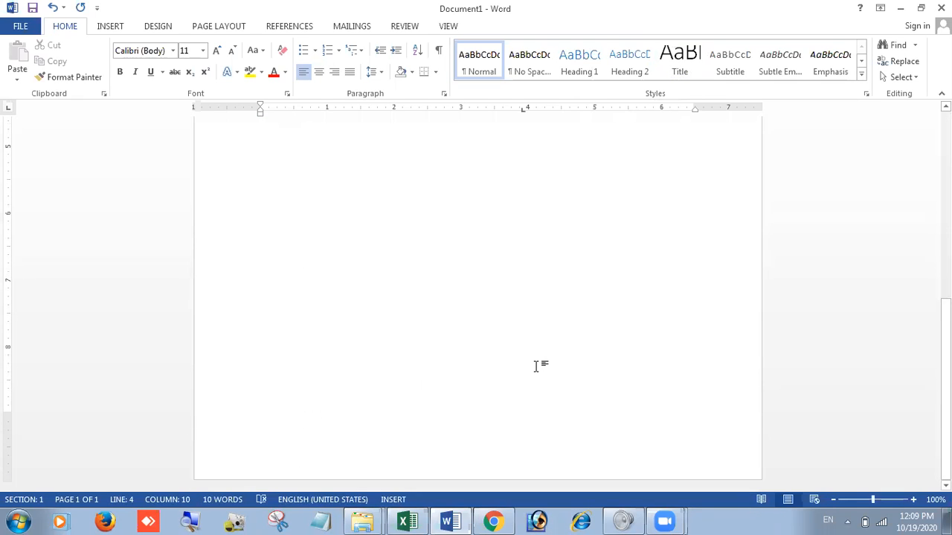
{"action": "scroll", "coordinate": [535, 366], "scroll_direction": "up", "scroll_amount": 6}
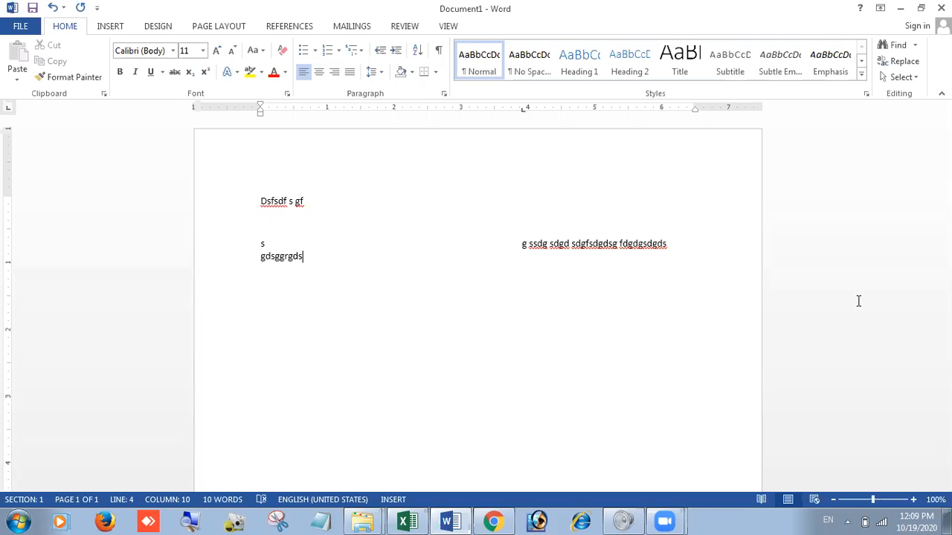
Step: Delete all of the sample text from the document
{"action": "left_click_drag", "start_coordinate": [259, 202], "coordinate": [273, 292]}
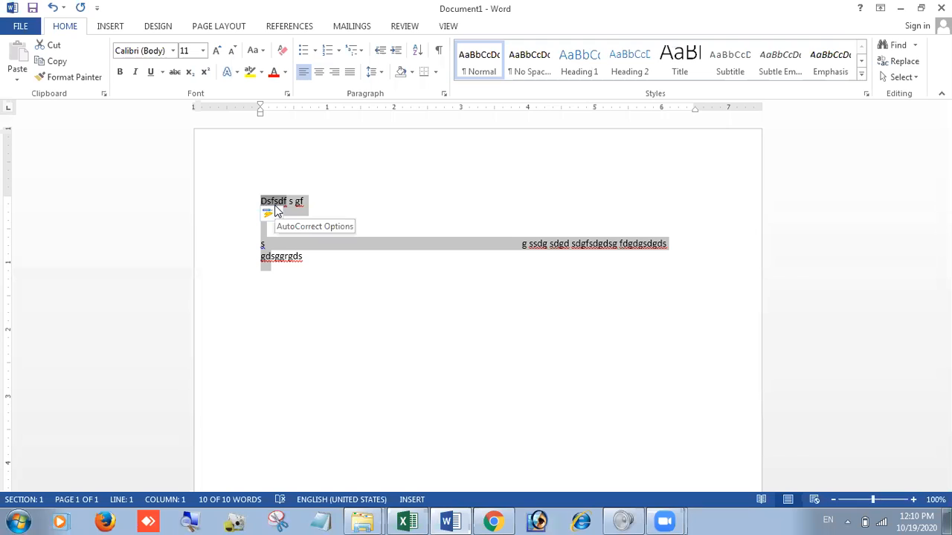
{"action": "left_click", "coordinate": [380, 207]}
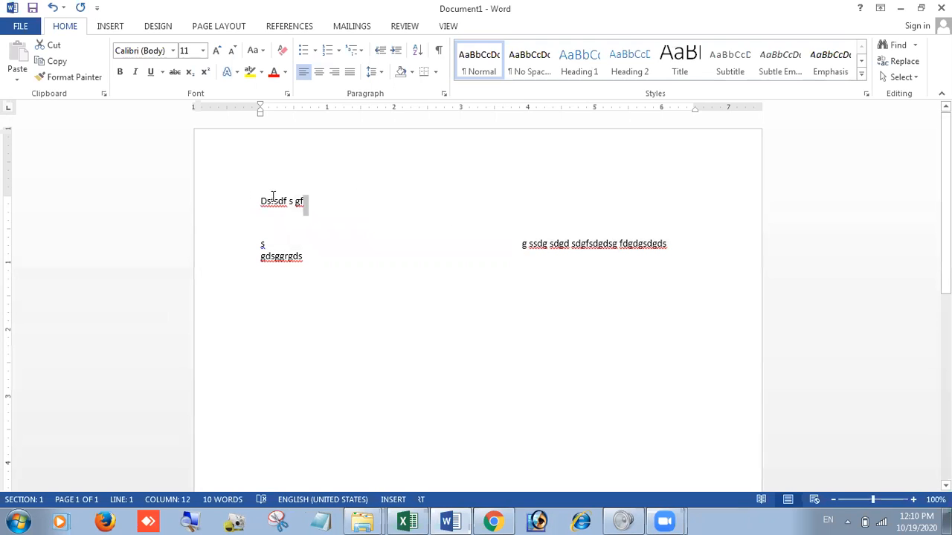
{"action": "left_click_drag", "start_coordinate": [294, 195], "coordinate": [718, 280]}
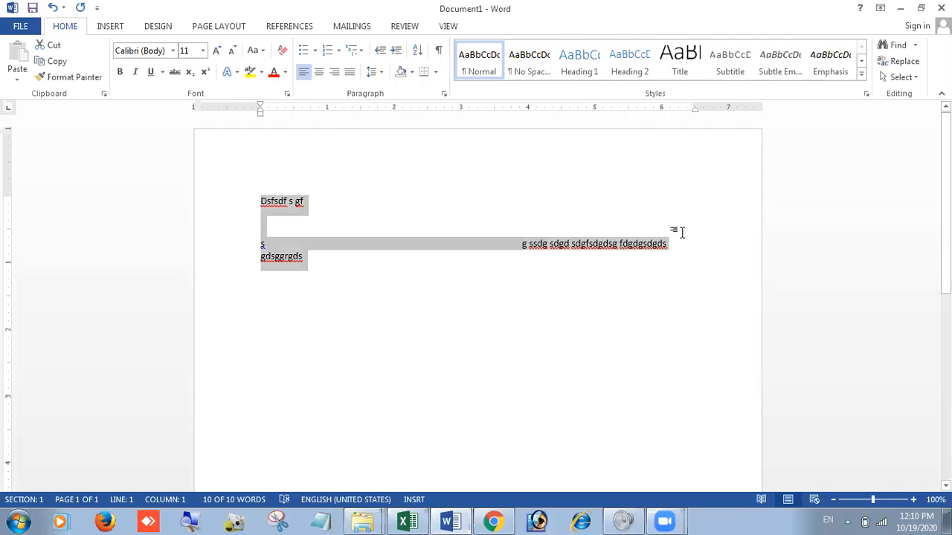
{"action": "key", "text": "Delete"}
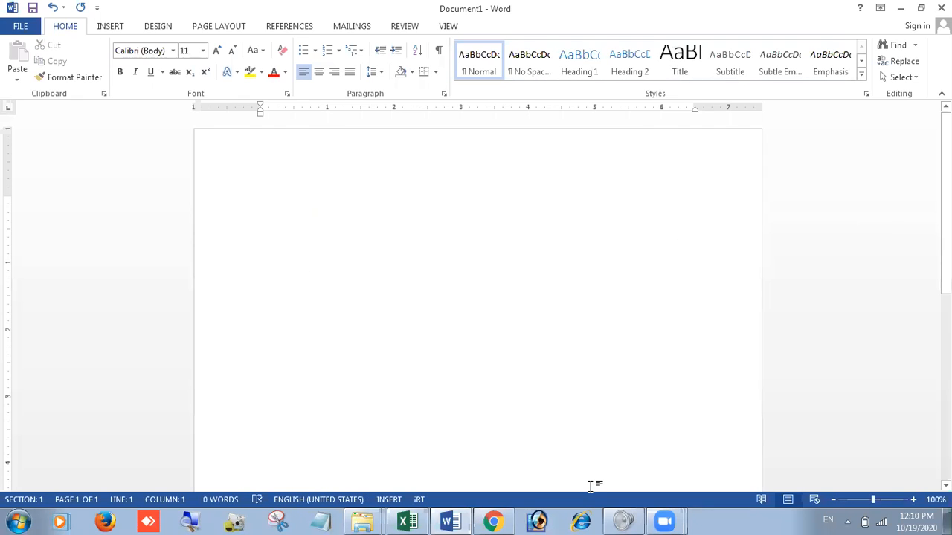
Step: Switch to Chrome and run a Google search for "ms word wikipedia" in a new tab
{"action": "left_click", "coordinate": [494, 522]}
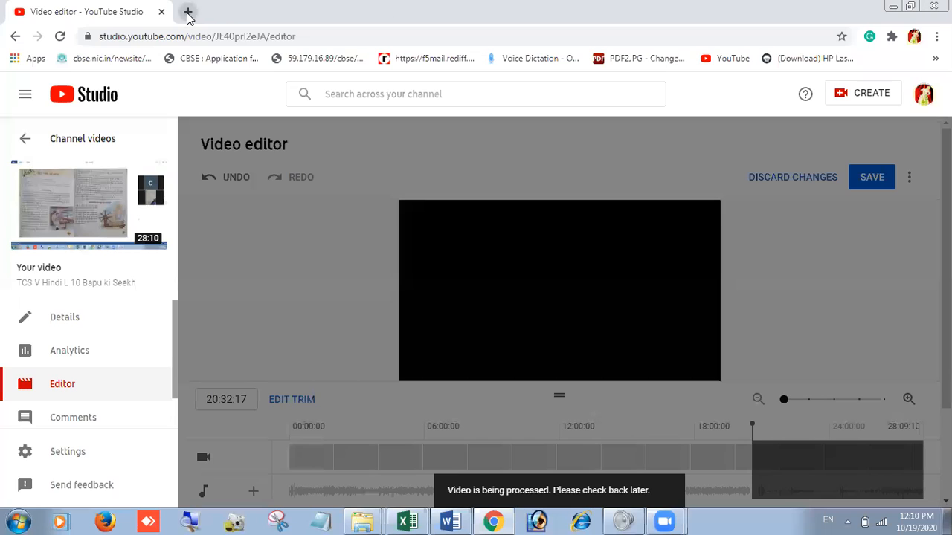
{"action": "left_click", "coordinate": [188, 13]}
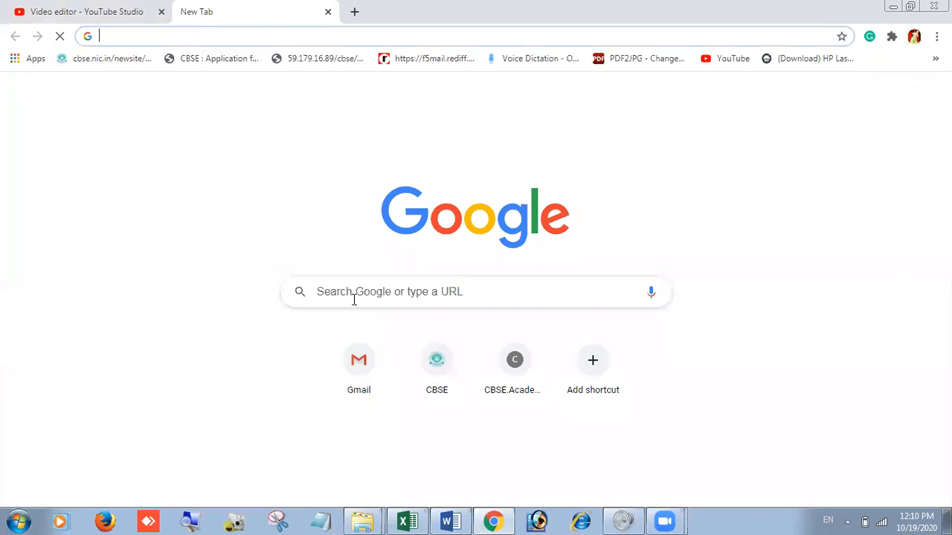
{"action": "left_click", "coordinate": [352, 295]}
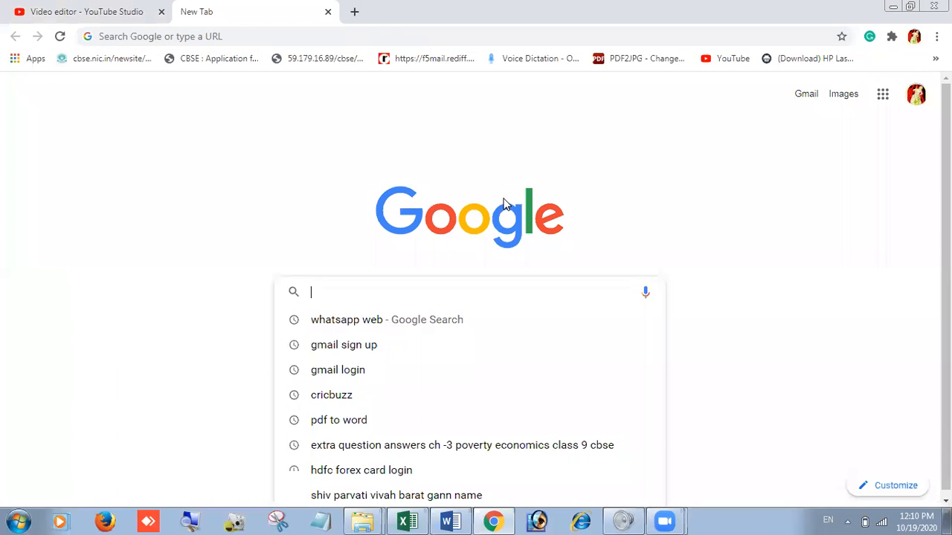
{"action": "type", "text": "msword"}
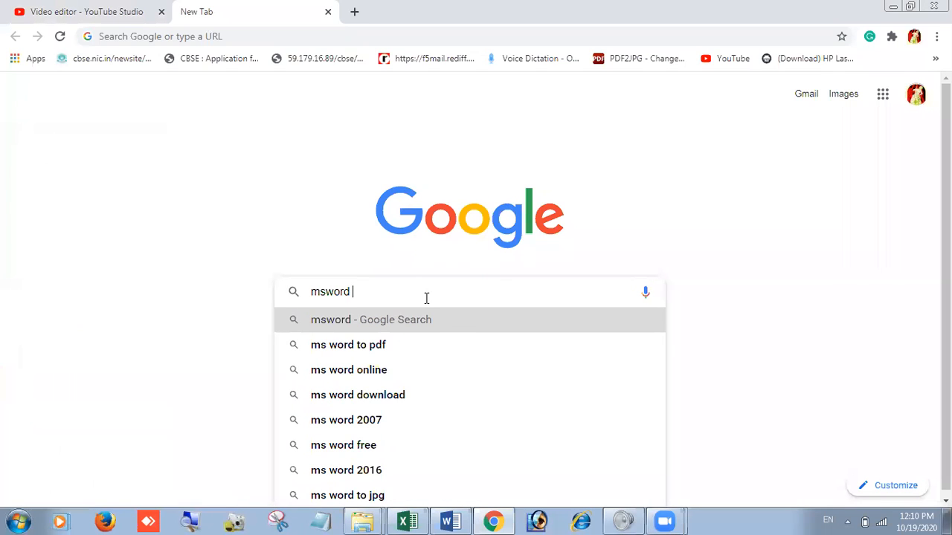
{"action": "type", "text": " wiz"}
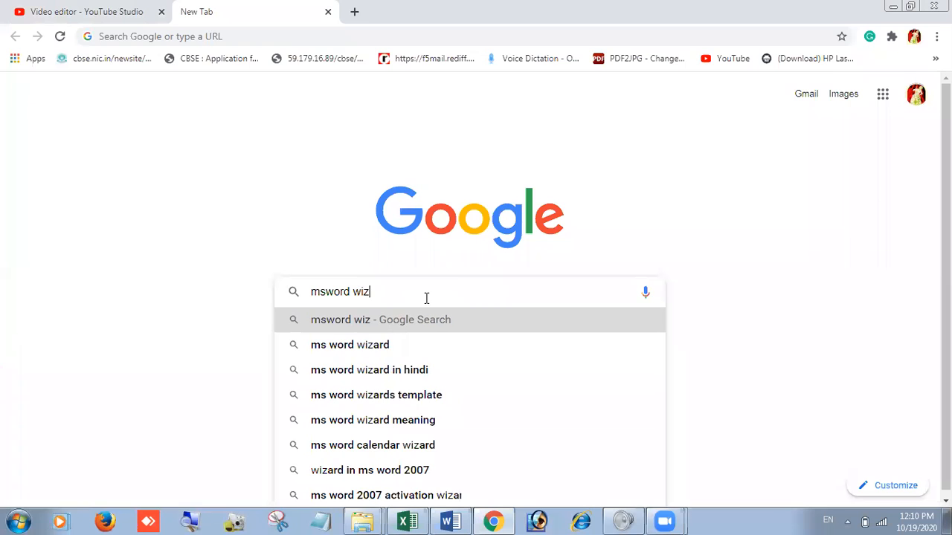
{"action": "key", "text": "BackSpace"}
{"action": "type", "text": "ki"}
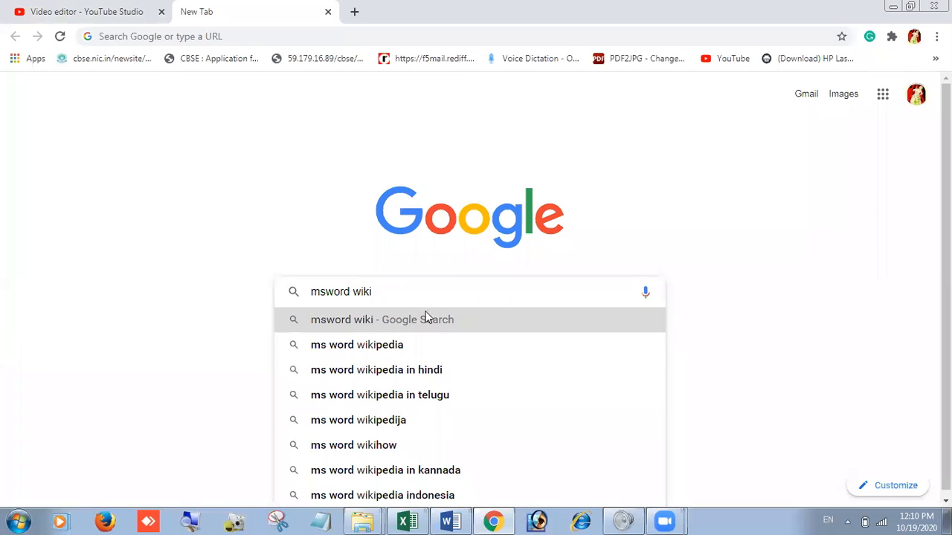
{"action": "left_click", "coordinate": [417, 352]}
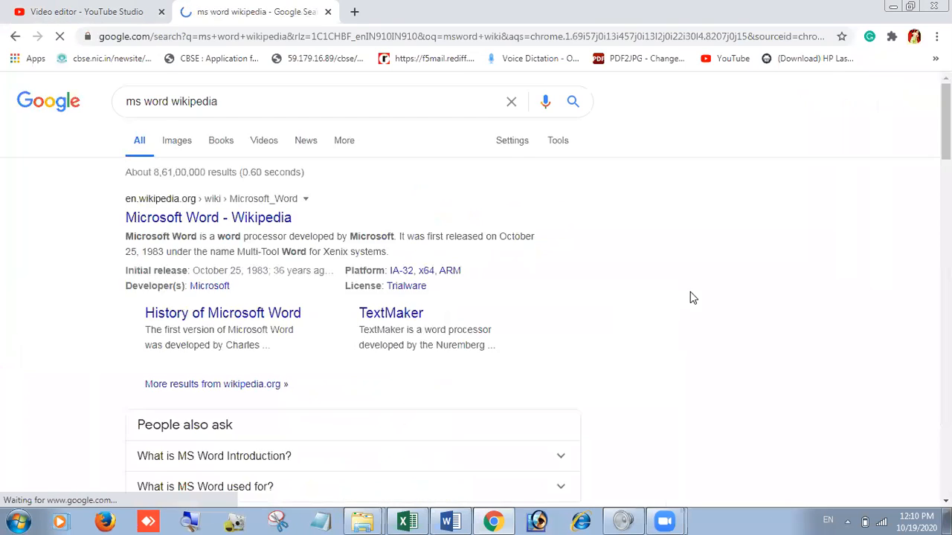
Step: Open the Microsoft Word Wikipedia article and copy the History Origins text from "In 1981" through "ease of use and feature set."
{"action": "left_click", "coordinate": [208, 219]}
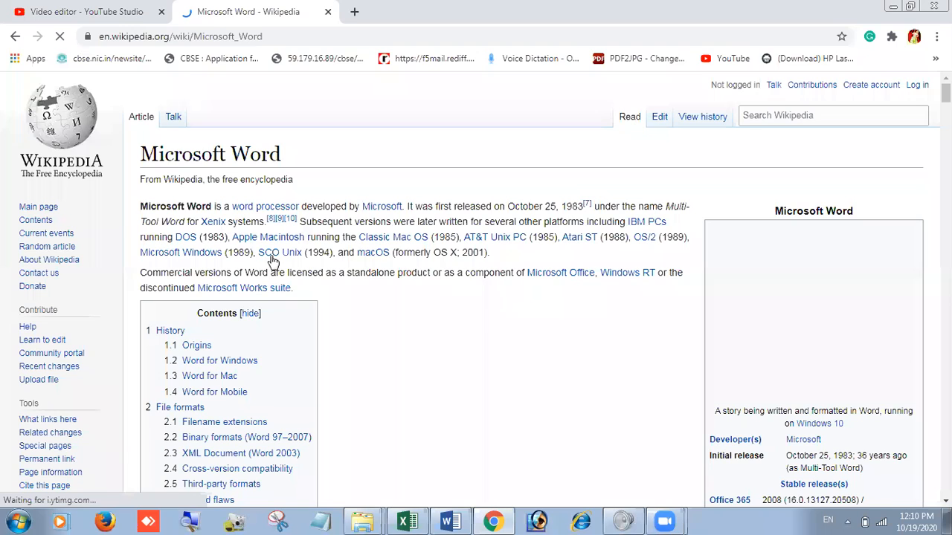
{"action": "scroll", "coordinate": [342, 275], "scroll_direction": "down", "scroll_amount": 8}
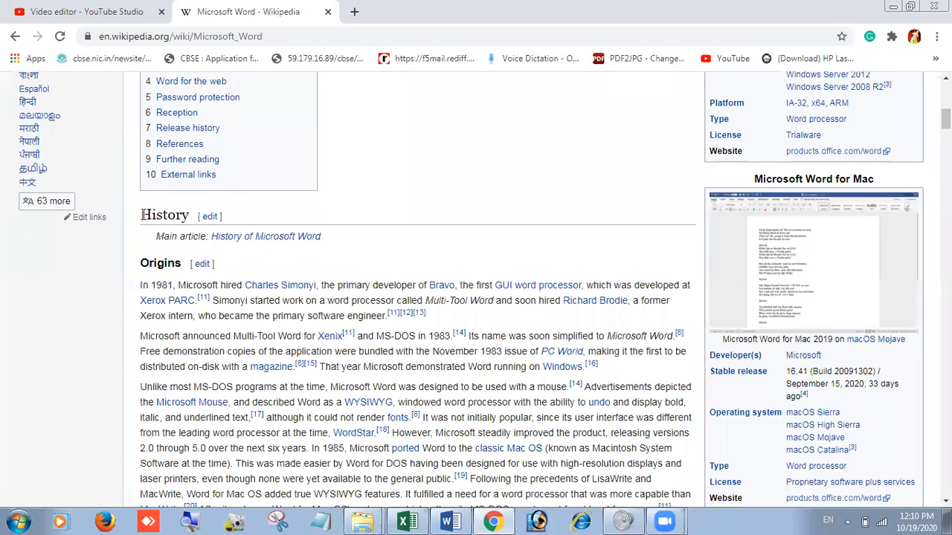
{"action": "left_click_drag", "start_coordinate": [143, 215], "coordinate": [743, 476]}
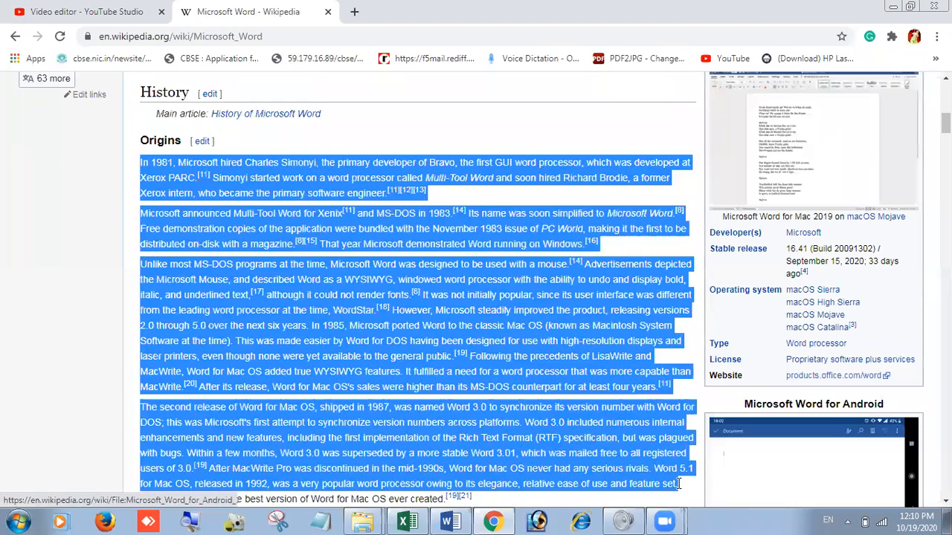
{"action": "right_click", "coordinate": [532, 383]}
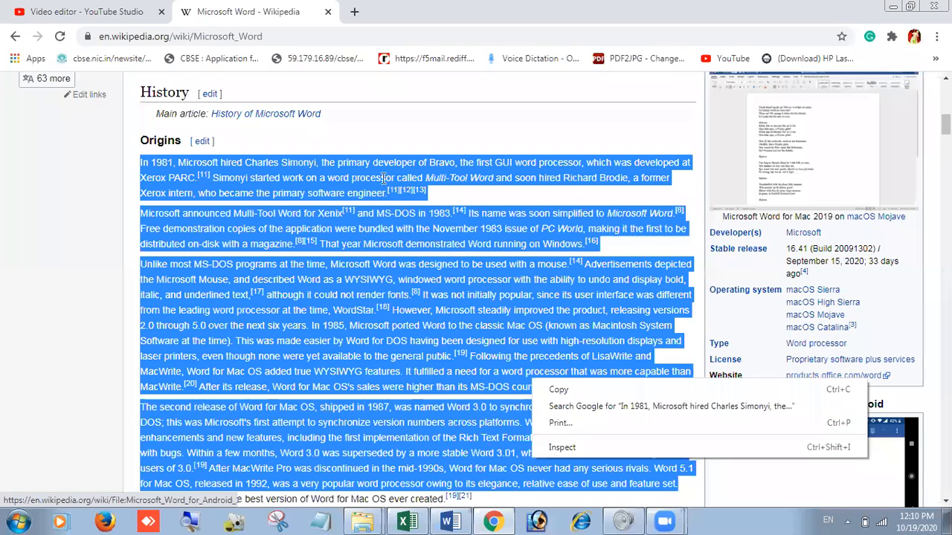
{"action": "left_click", "coordinate": [450, 522]}
Step: Switch to Word and paste the copied Wikipedia paragraphs into the blank document
{"action": "left_click", "coordinate": [451, 522]}
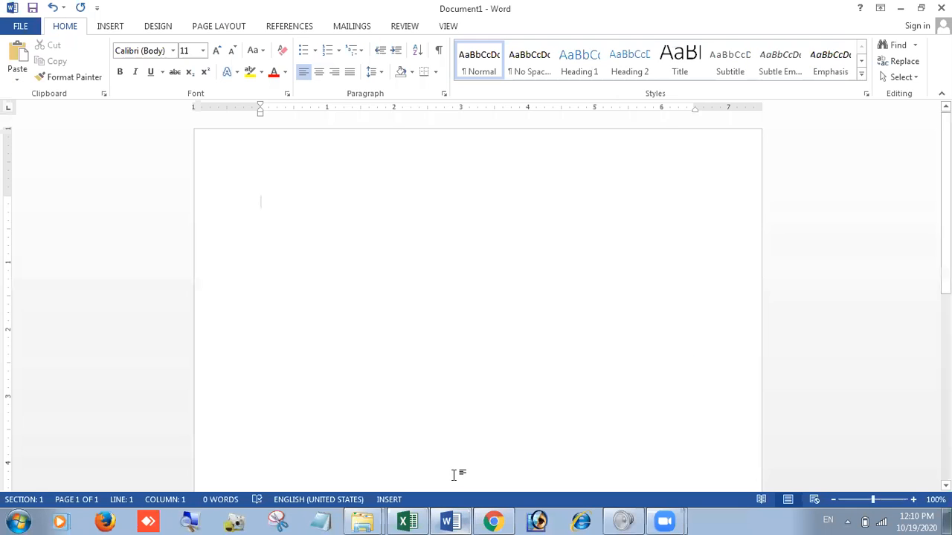
{"action": "right_click", "coordinate": [261, 201]}
{"action": "left_click", "coordinate": [311, 260]}
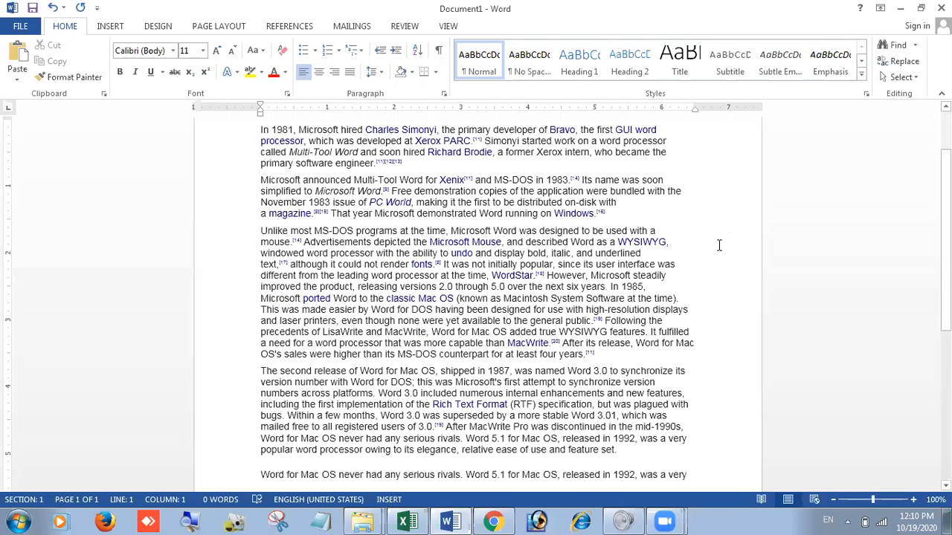
{"action": "scroll", "coordinate": [708, 263], "scroll_direction": "up", "scroll_amount": 3}
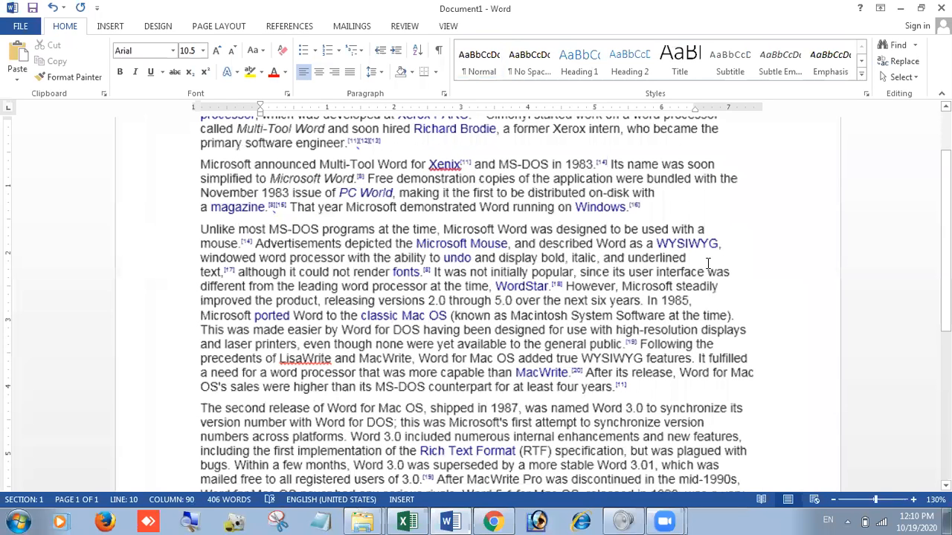
{"action": "scroll", "coordinate": [208, 212], "scroll_direction": "down", "scroll_amount": 1}
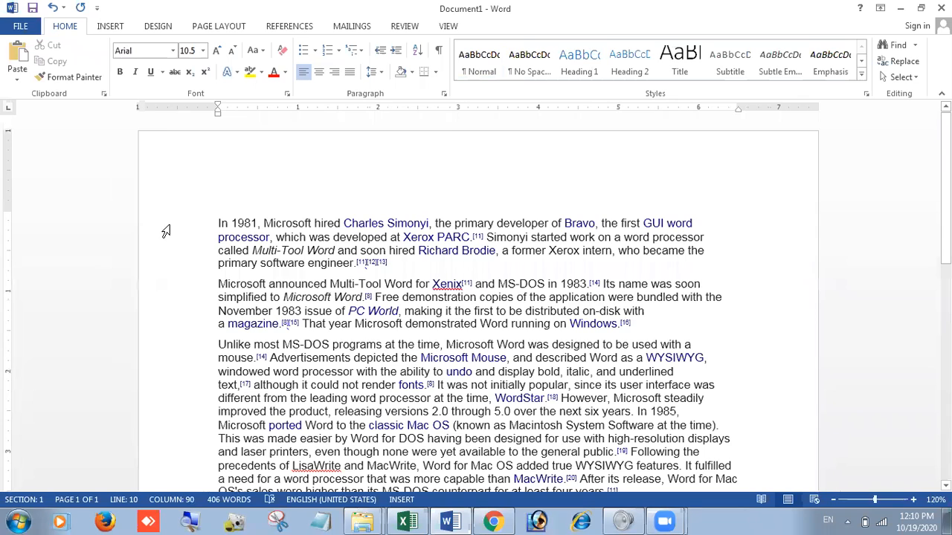
Step: Justify all of the document's text and increase its font size by two increments
{"action": "triple_click", "coordinate": [165, 231]}
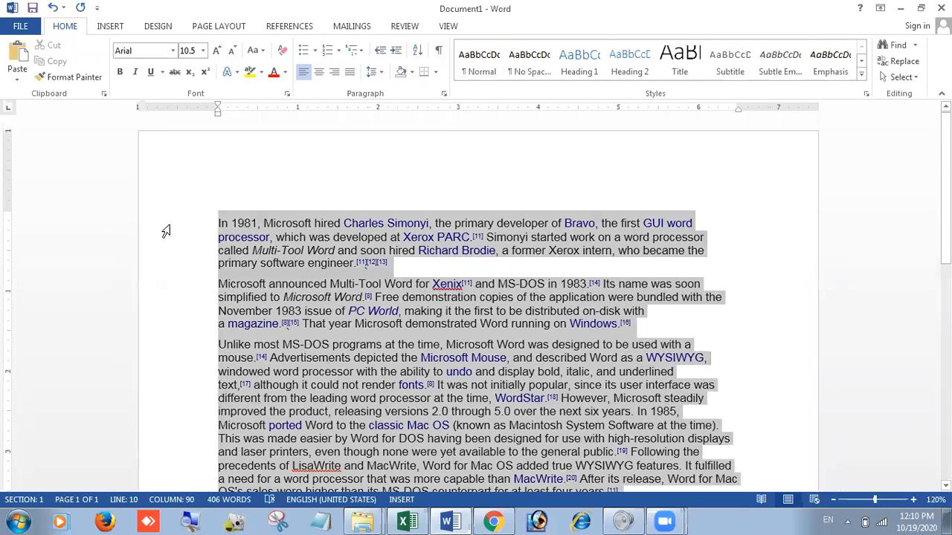
{"action": "left_click", "coordinate": [354, 77]}
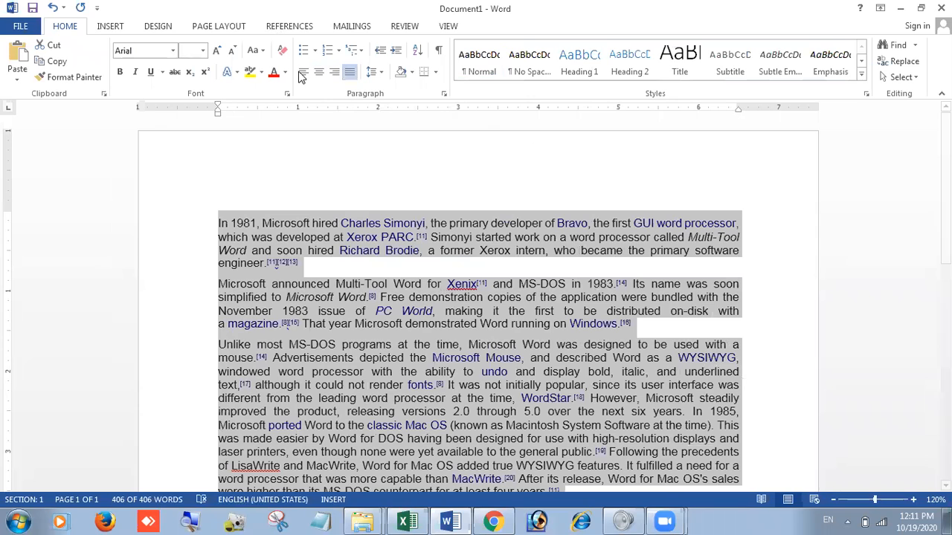
{"action": "left_click", "coordinate": [215, 50]}
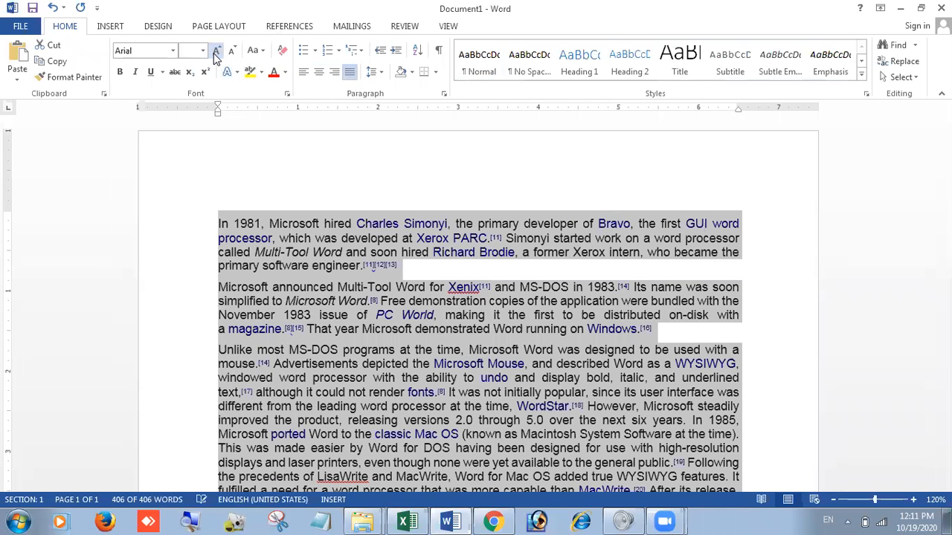
{"action": "left_click", "coordinate": [216, 52]}
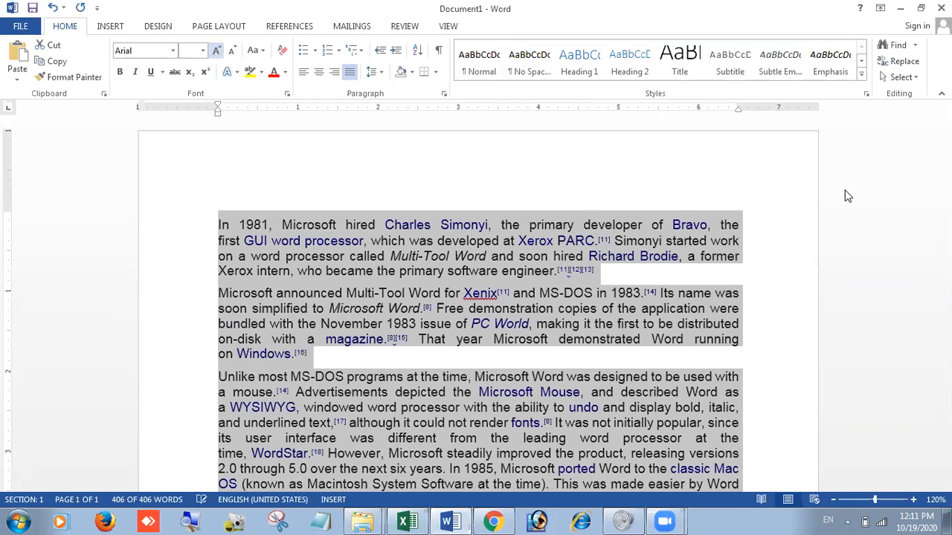
{"action": "left_click", "coordinate": [766, 276]}
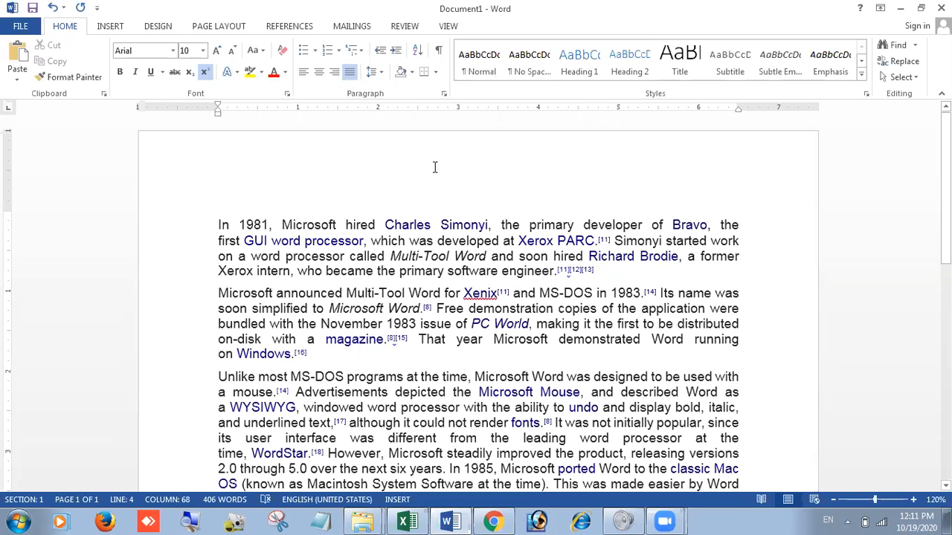
{"action": "left_click", "coordinate": [218, 272]}
{"action": "left_click", "coordinate": [775, 277]}
Step: Copy the closing passage from "Rich Text Format" to "feature set." and paste it as a new paragraph at the end
{"action": "scroll", "coordinate": [766, 281], "scroll_direction": "down", "scroll_amount": 5}
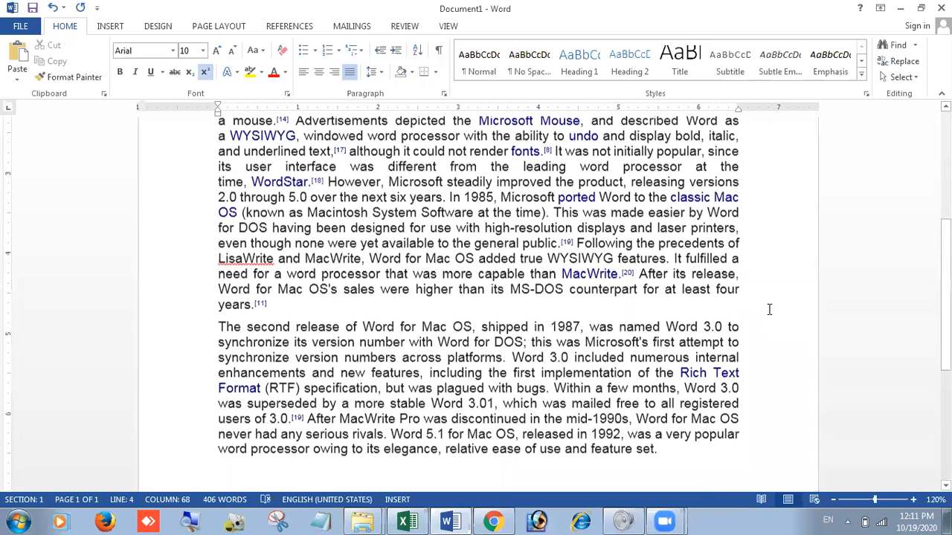
{"action": "scroll", "coordinate": [367, 379], "scroll_direction": "down", "scroll_amount": 5}
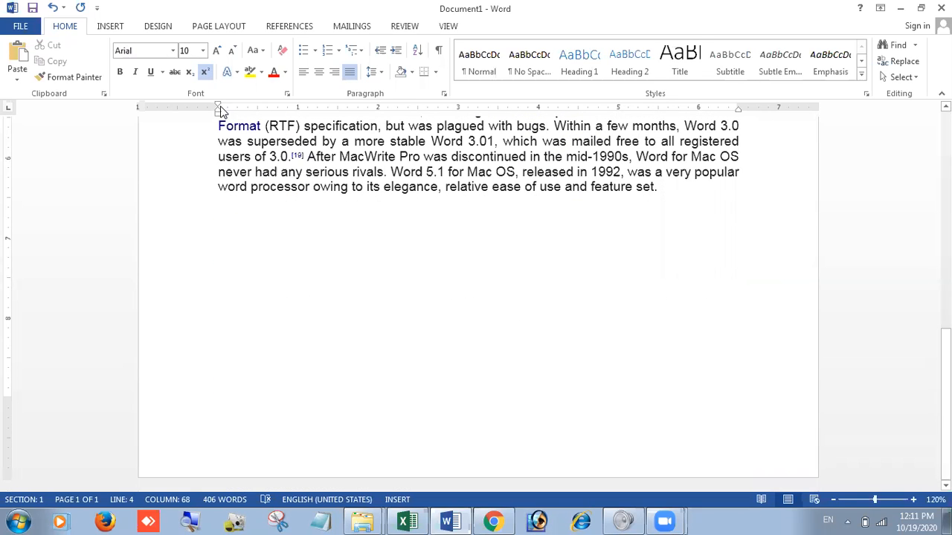
{"action": "left_click_drag", "start_coordinate": [216, 123], "coordinate": [686, 191]}
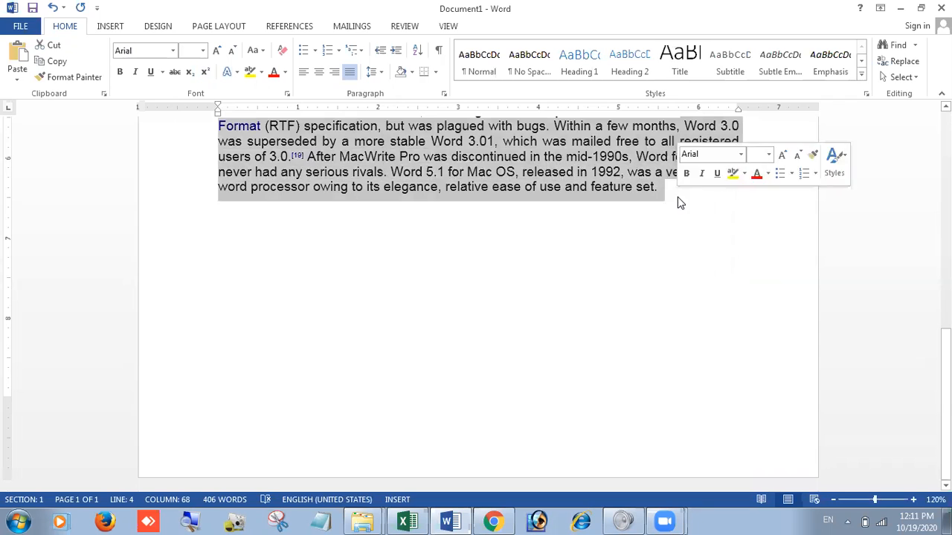
{"action": "left_click", "coordinate": [666, 199]}
{"action": "key", "text": "Return"}
{"action": "type", "text": "Rich Text Format (RTF) specification, but was plagued with bugs. Within a few months, Word 3.0 was superseded by a more stable Word 3.01, which was mailed free to all registered users of 3.0.[19] After MacWrite Pro was discontinued in the mid-1990s, Word for Mac OS never had any serious rivals. Word 5.1 for Mac OS, released in 1992, was a very popular word processor owing to its elegance, relative ease of use and feature set."}
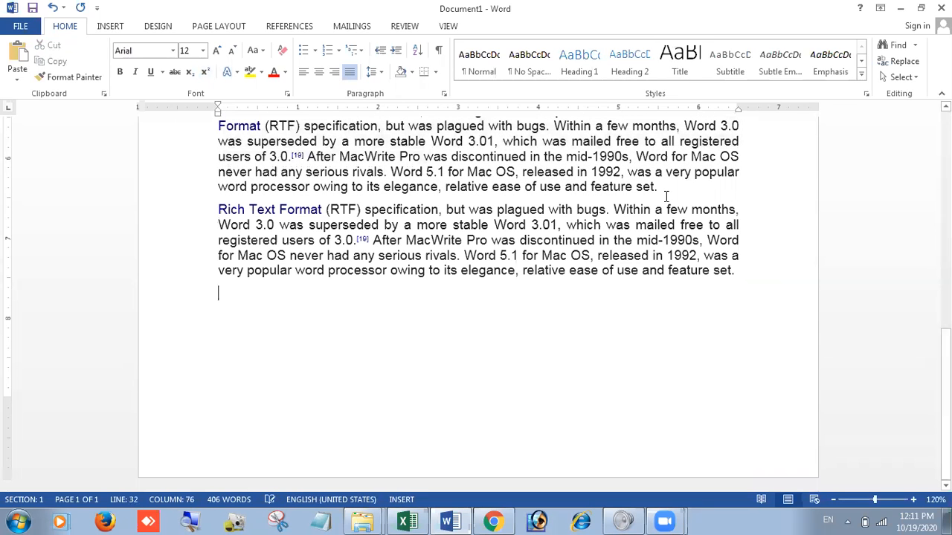
Step: Paste the copied Rich Text Format paragraph two more times at the end of the document and undo the last paste
{"action": "type", "text": "Rich Text Format (RTF) specification, but was plagued with bugs. Within a few months, Word 3.0 was superseded by a more stable Word 3.01, which was mailed free to all registered users of 3.0.[19] After MacWrite Pro was discontinued in the mid-1990s, Word for Mac OS never had any serious rivals. Word 5.1 for Mac OS, released in 1992, was a very popular word processor owing to its elegance, relative ease of use and feature set."}
{"action": "type", "text": "Rich Text Format (RTF) specification, but was plagued with bugs. Within a few months, Word 3.0 was superseded by a more stable Word 3.01, which was mailed free to all registered users of 3.0.[19] After MacWrite Pro was discontinued in the mid-1990s, Word for Mac OS never had any serious rivals. Word 5.1 for Mac OS, released in 1992, was a very popular word processor owing to its elegance, relative ease of use and feature set."}
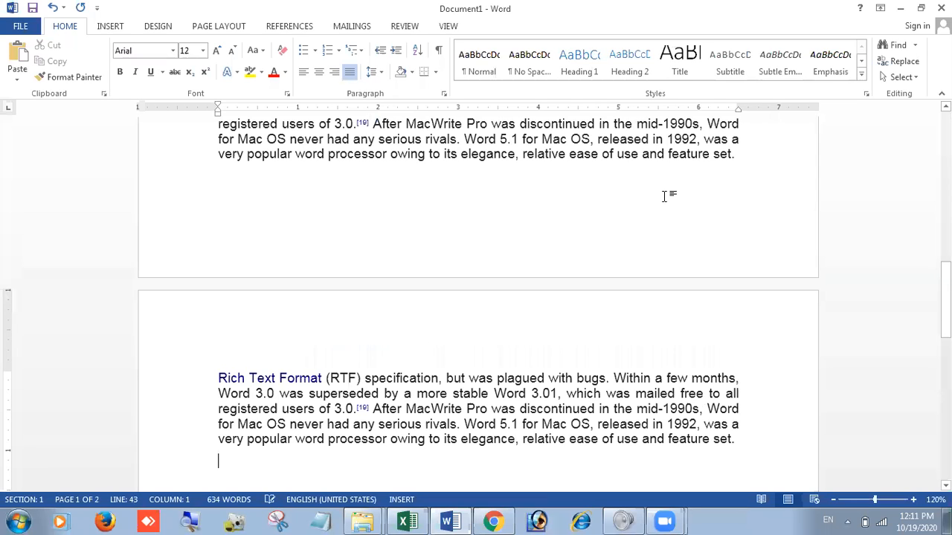
{"action": "key", "text": "Up"}
{"action": "key", "text": "Up"}
{"action": "key", "text": "Up"}
{"action": "key", "text": "Up"}
{"action": "key", "text": "Up"}
{"action": "key", "text": "shift+Down"}
{"action": "key", "text": "shift+Down"}
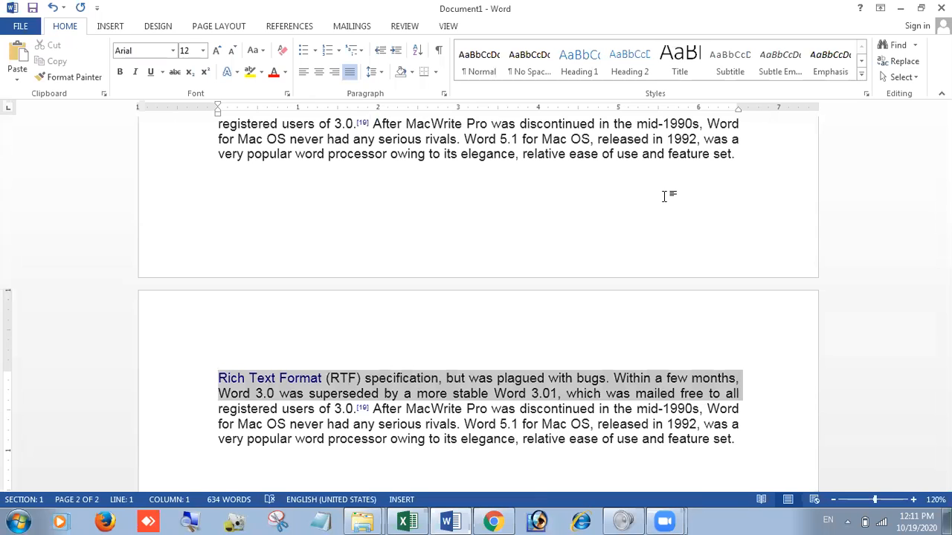
{"action": "key", "text": "ctrl+z"}
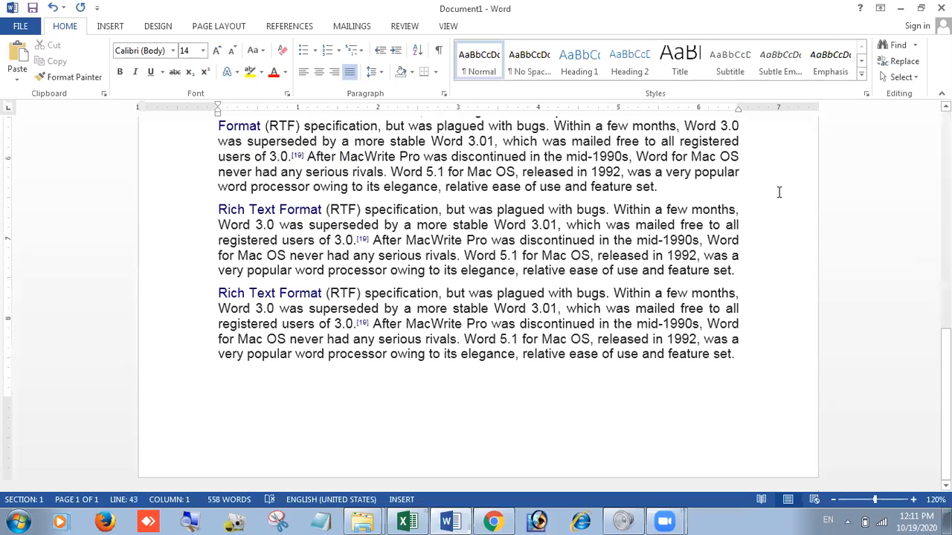
Step: Examine how the lines of the first paragraphs run between the left and right page margins
{"action": "scroll", "coordinate": [545, 321], "scroll_direction": "up", "scroll_amount": 4}
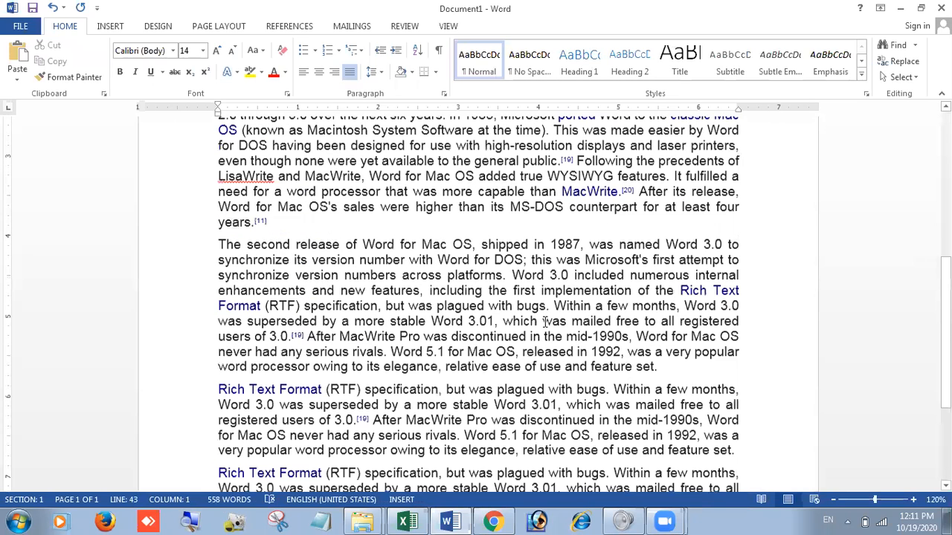
{"action": "scroll", "coordinate": [462, 191], "scroll_direction": "up", "scroll_amount": 8}
{"action": "left_click", "coordinate": [462, 192]}
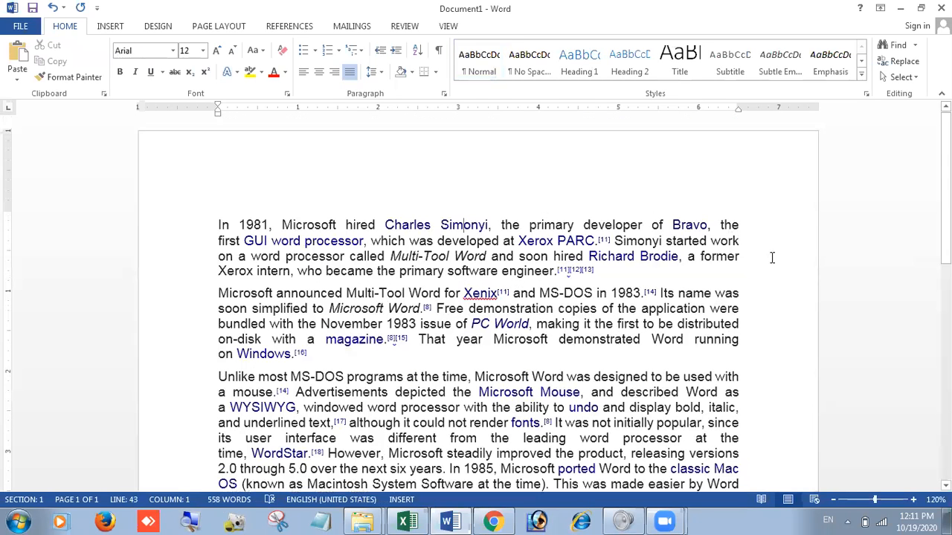
{"action": "left_click", "coordinate": [194, 340]}
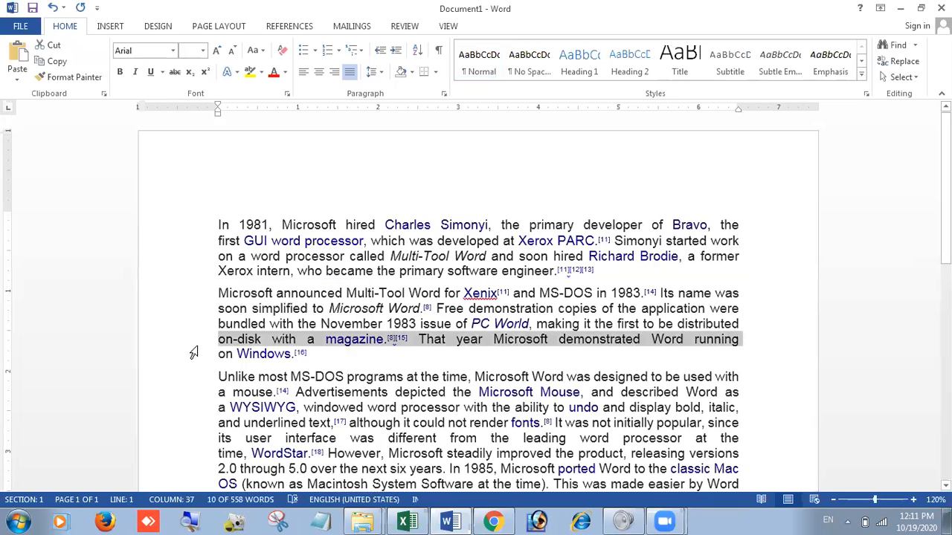
{"action": "left_click", "coordinate": [332, 364]}
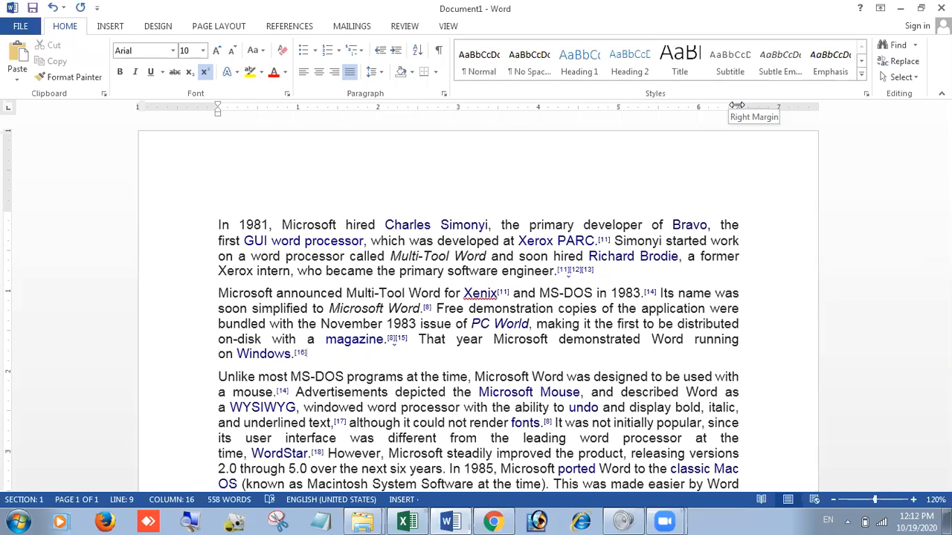
{"action": "left_click", "coordinate": [751, 224]}
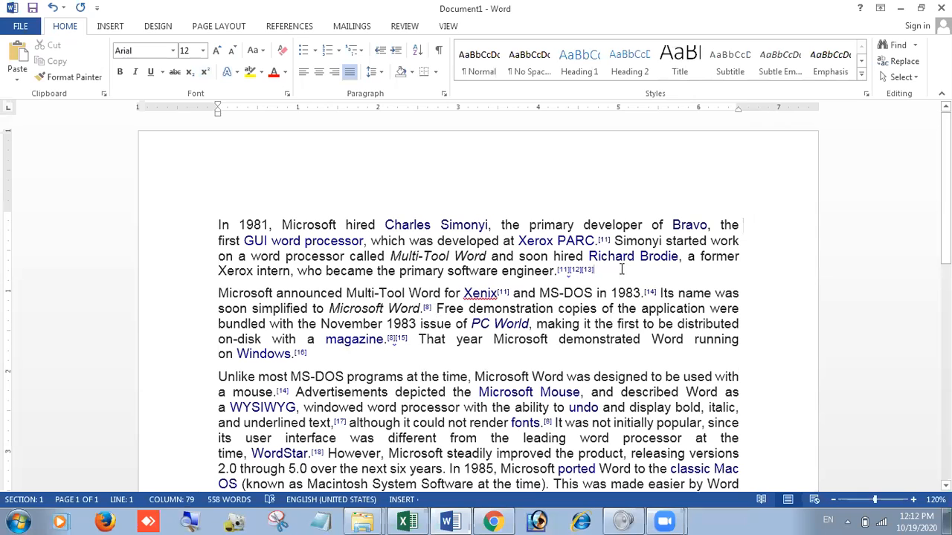
{"action": "left_click", "coordinate": [506, 356]}
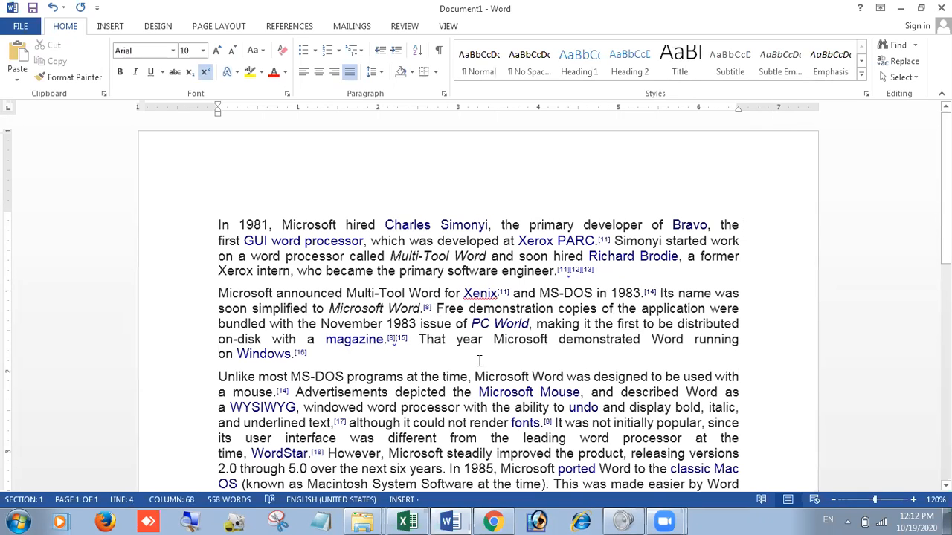
{"action": "left_click", "coordinate": [657, 270]}
{"action": "scroll", "coordinate": [656, 271], "scroll_direction": "down", "scroll_amount": 1}
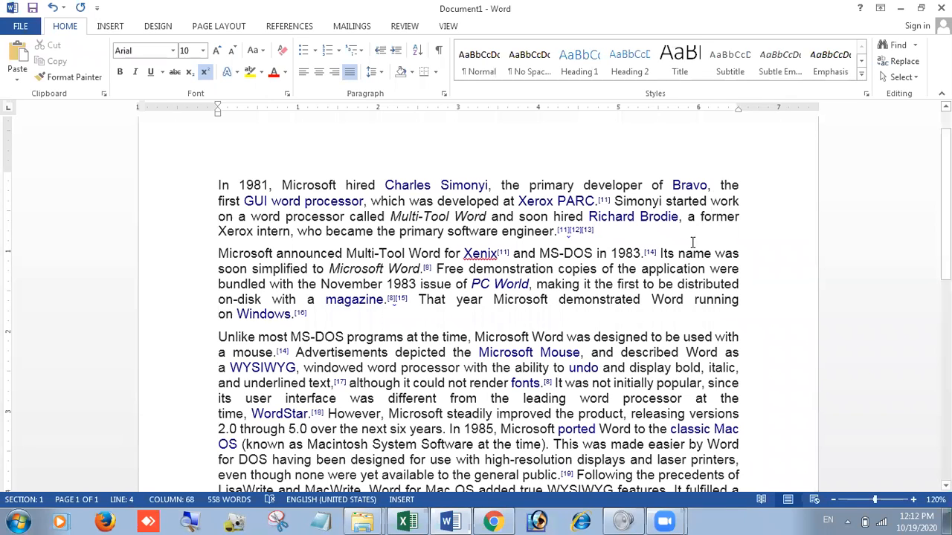
{"action": "scroll", "coordinate": [686, 253], "scroll_direction": "up", "scroll_amount": 1}
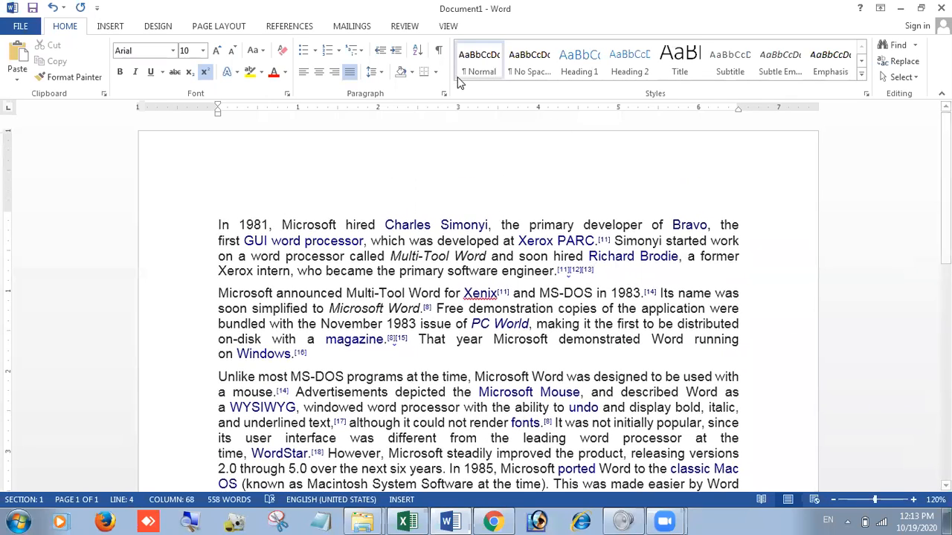
Step: Hide the ruler and display it again
{"action": "left_click", "coordinate": [448, 27]}
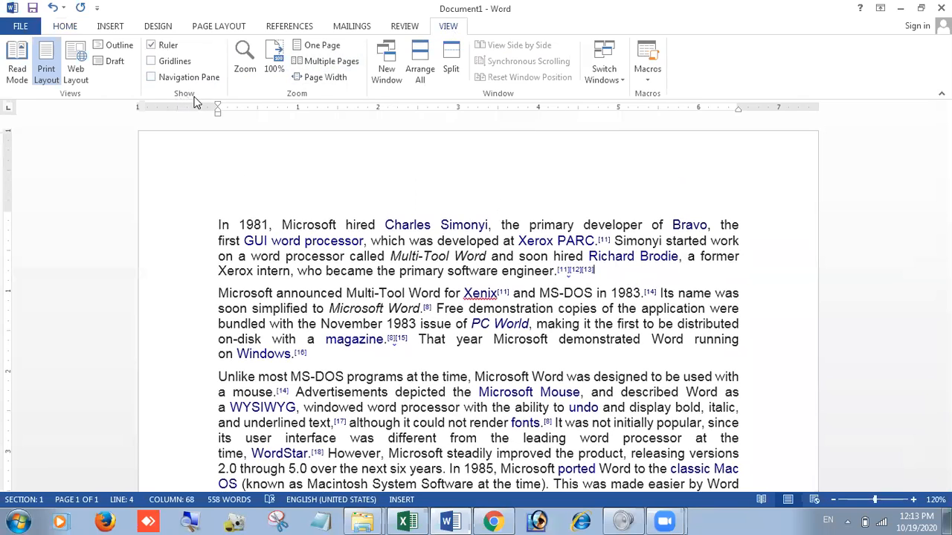
{"action": "left_click", "coordinate": [167, 46]}
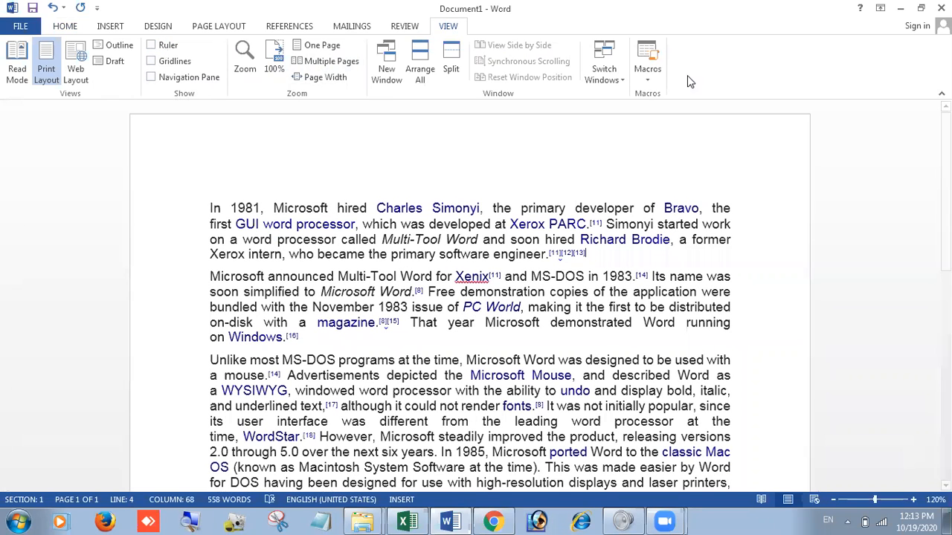
{"action": "left_click", "coordinate": [159, 48]}
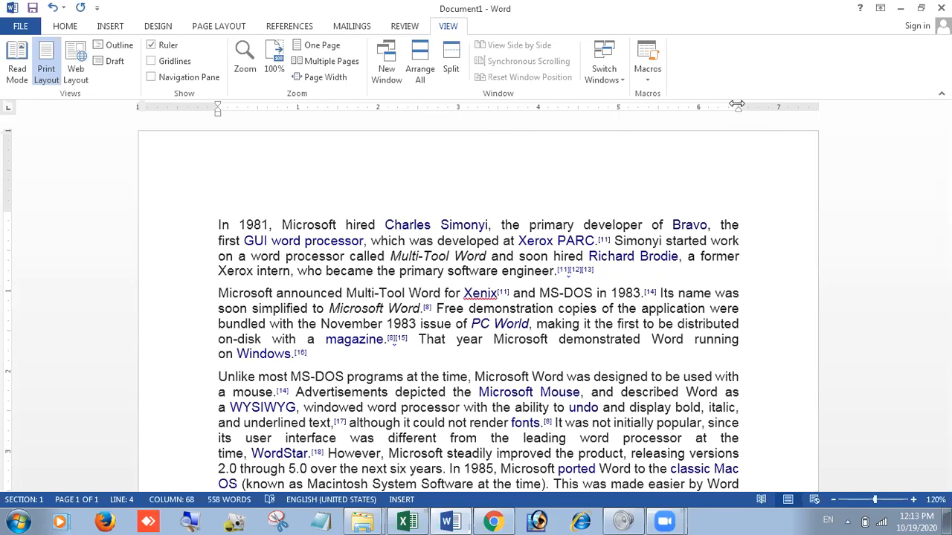
Step: Use the rulers to reduce the right margin to about 0.3", the left to about 0.8" and the top to about 0.4"
{"action": "left_click_drag", "start_coordinate": [736, 103], "coordinate": [794, 121]}
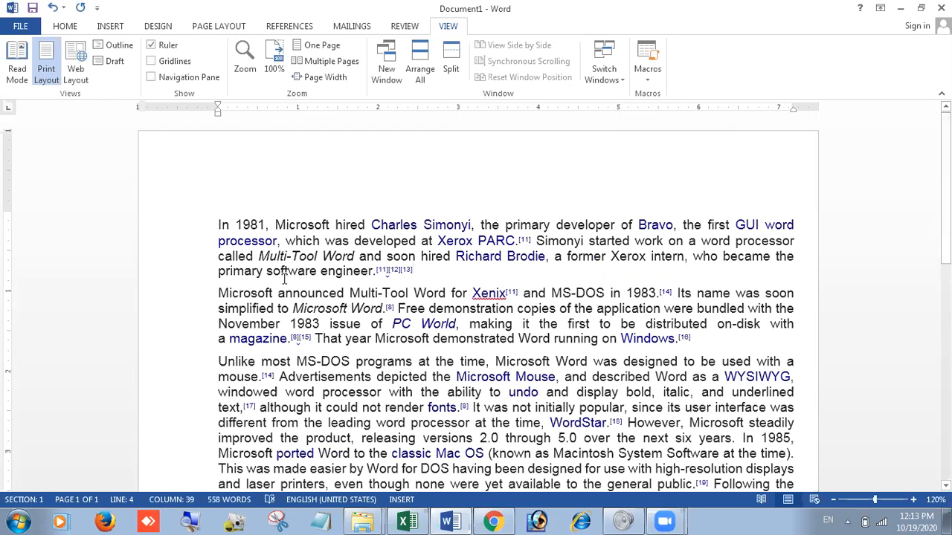
{"action": "left_click_drag", "start_coordinate": [218, 106], "coordinate": [156, 117]}
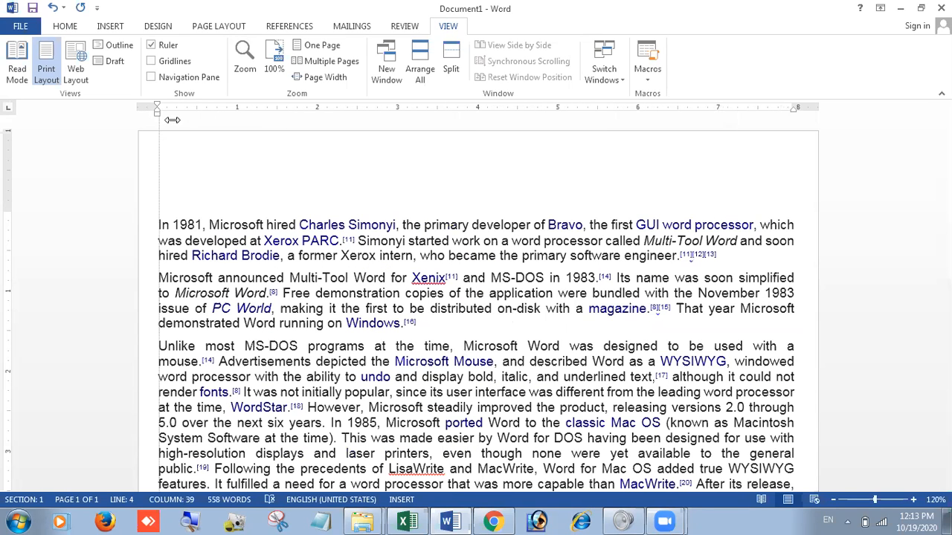
{"action": "left_click_drag", "start_coordinate": [531, 143], "coordinate": [563, 144]}
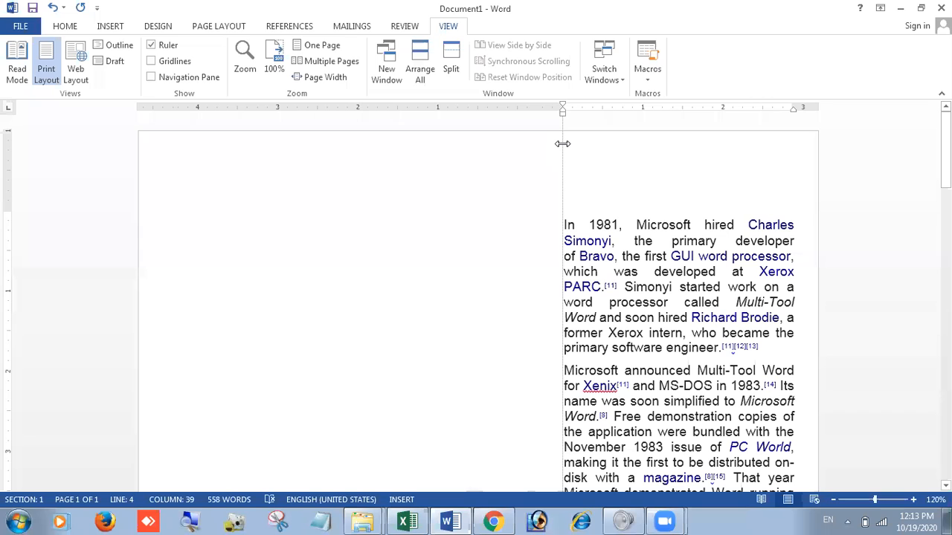
{"action": "left_click_drag", "start_coordinate": [240, 156], "coordinate": [227, 157]}
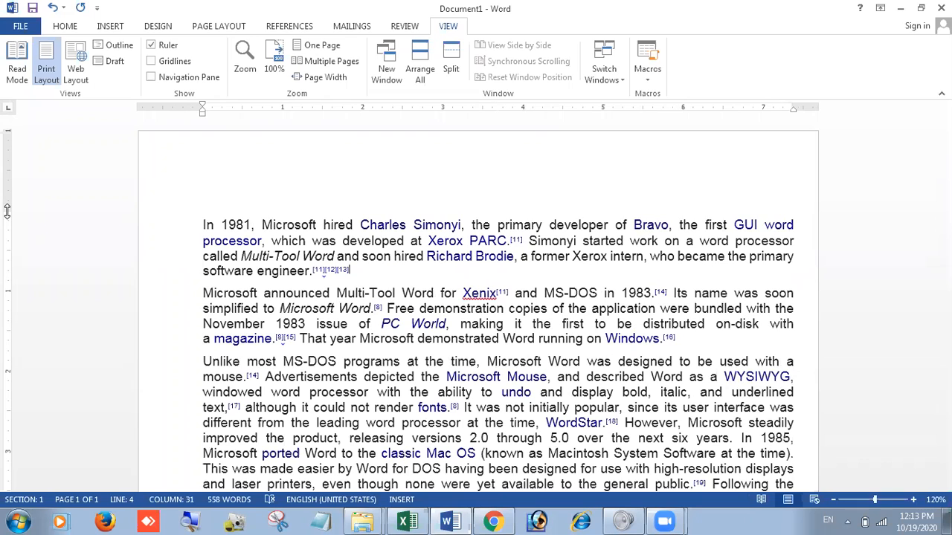
{"action": "left_click_drag", "start_coordinate": [7, 212], "coordinate": [22, 161]}
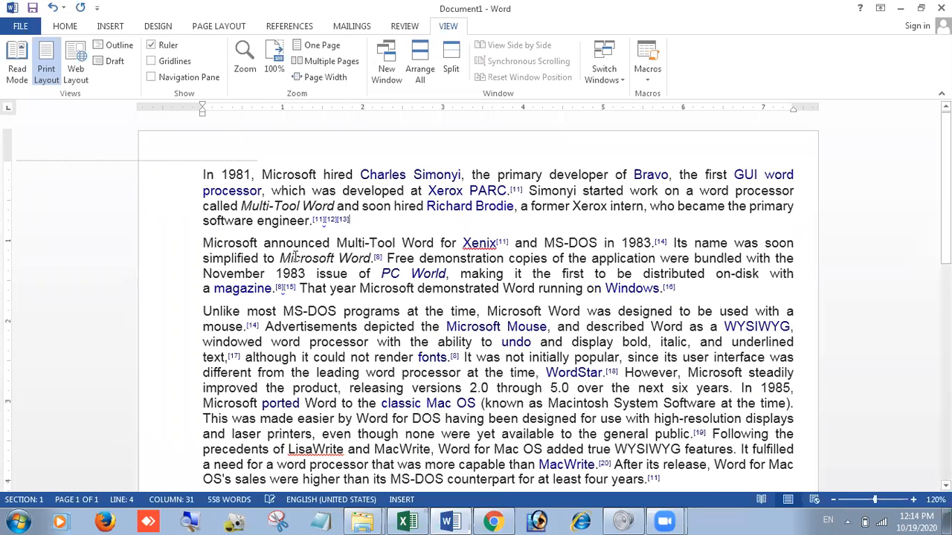
Step: Paste two more copies of the Rich Text Format paragraph at the end of the document
{"action": "scroll", "coordinate": [255, 293], "scroll_direction": "down", "scroll_amount": 10}
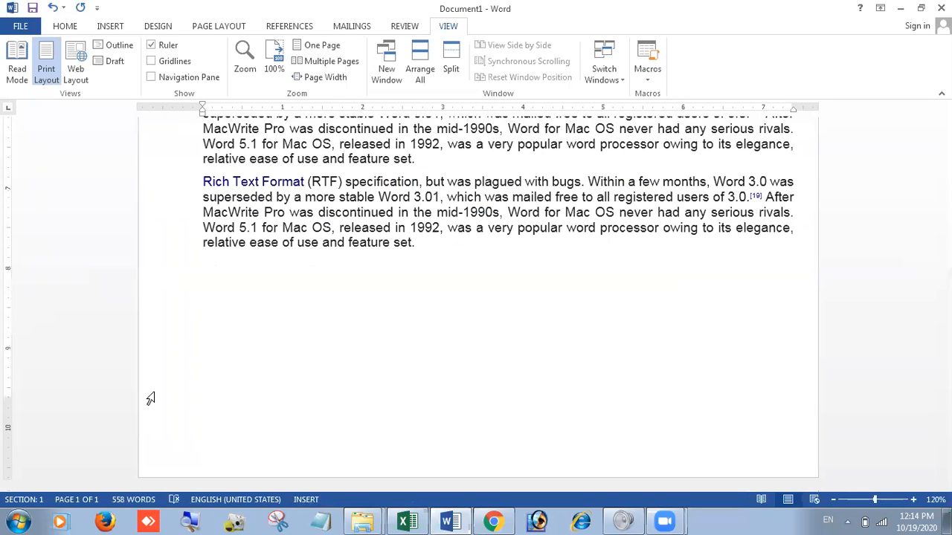
{"action": "triple_click", "coordinate": [426, 232]}
{"action": "key", "text": "ctrl+c"}
{"action": "left_click", "coordinate": [399, 266]}
{"action": "key", "text": "ctrl+v"}
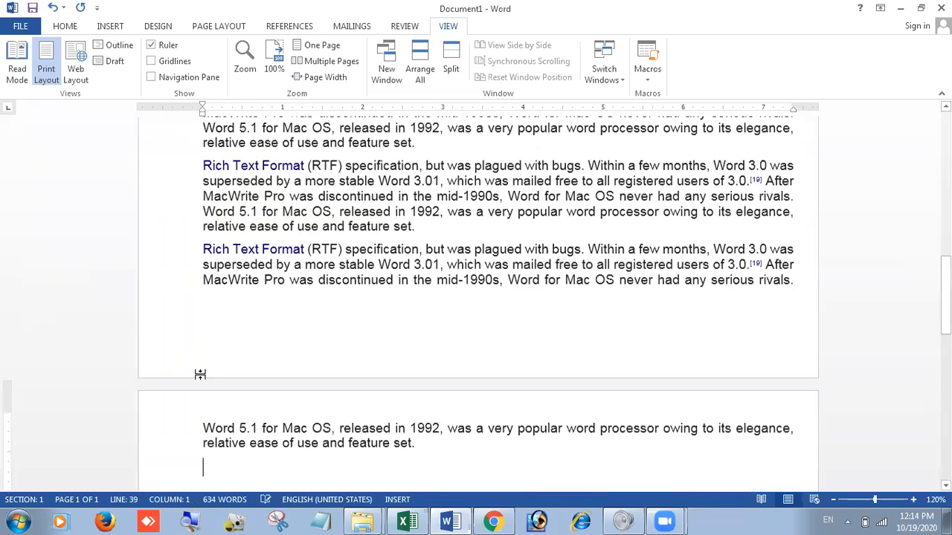
{"action": "key", "text": "ctrl+v"}
{"action": "left_click", "coordinate": [232, 292]}
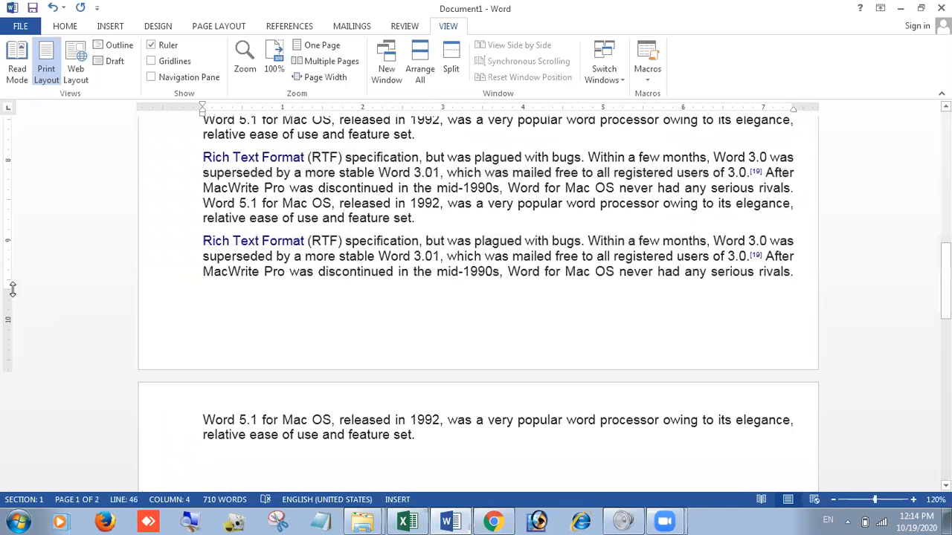
Step: Reduce the page's bottom margin to about 0.4" using the vertical ruler
{"action": "left_click_drag", "start_coordinate": [10, 292], "coordinate": [22, 340]}
{"action": "left_click", "coordinate": [430, 436]}
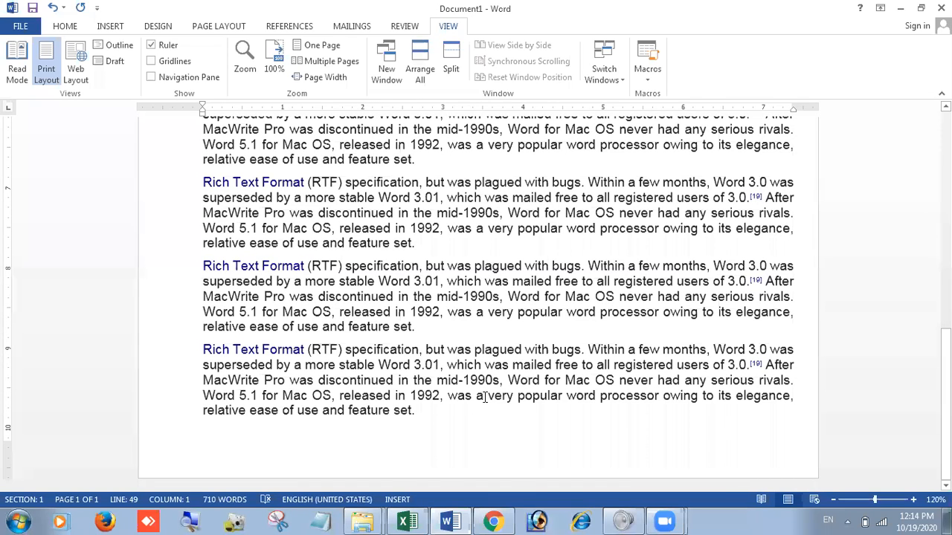
{"action": "scroll", "coordinate": [485, 398], "scroll_direction": "up", "scroll_amount": 10}
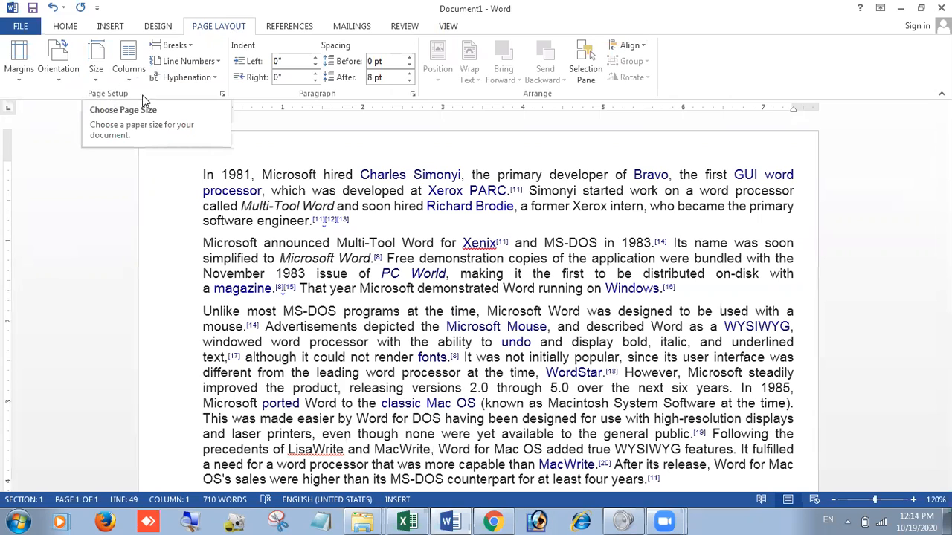
Step: Open the custom margins settings and set both the top and bottom margins to 1"
{"action": "left_click", "coordinate": [7, 78]}
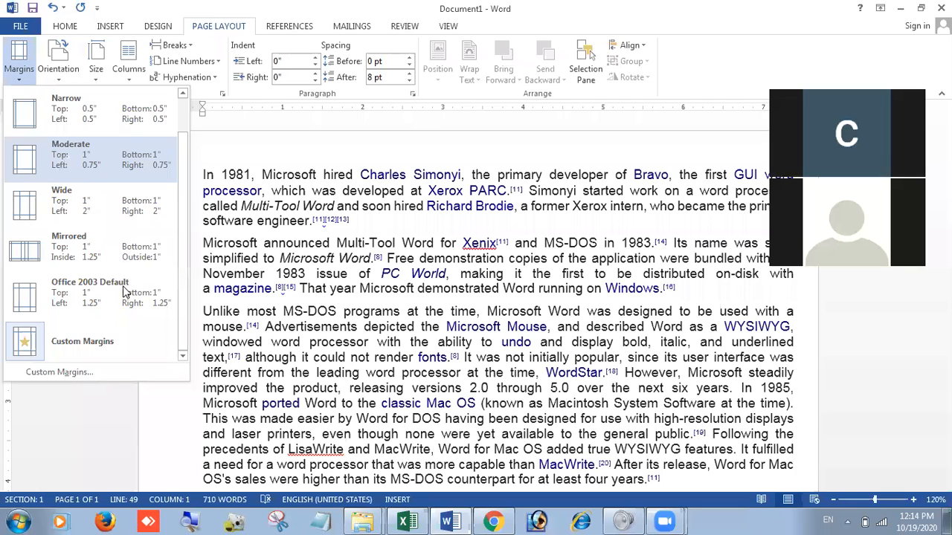
{"action": "left_click", "coordinate": [93, 351]}
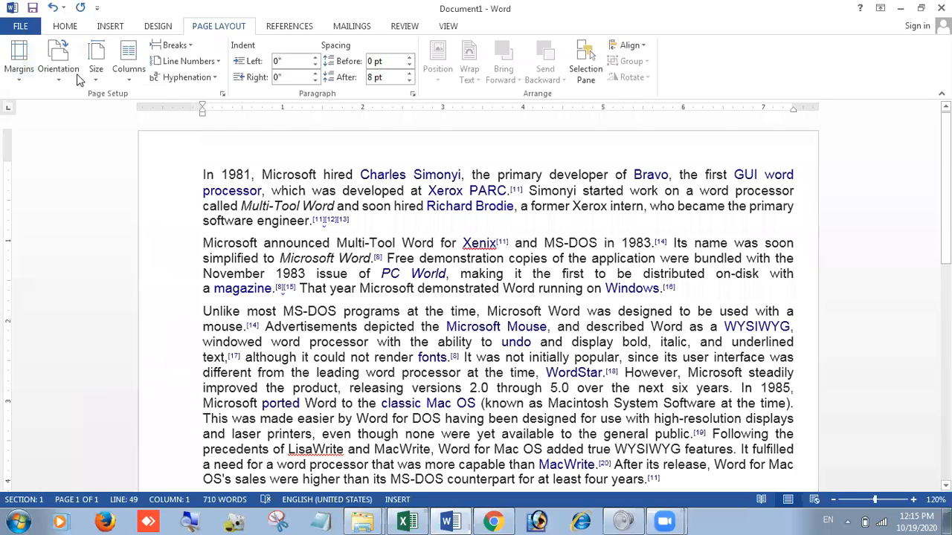
{"action": "left_click", "coordinate": [19, 56]}
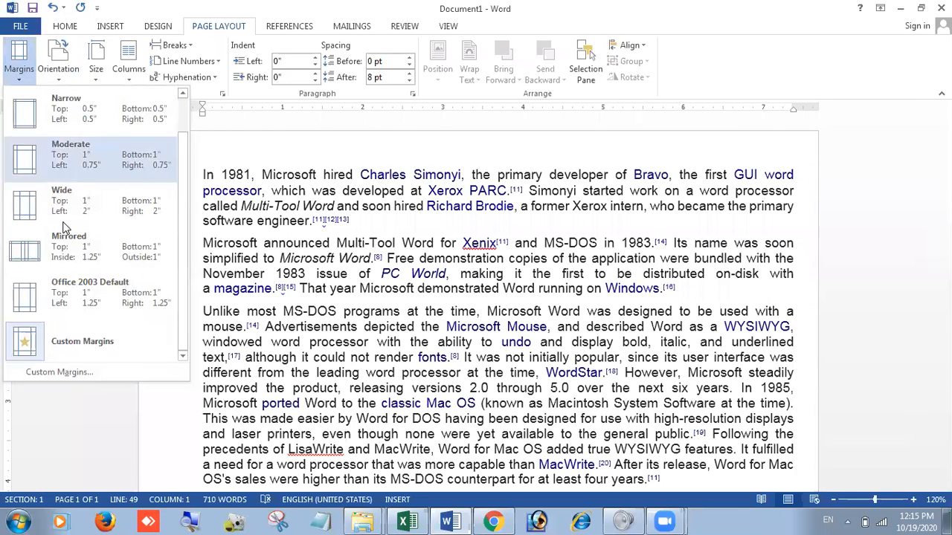
{"action": "left_click", "coordinate": [67, 336]}
{"action": "left_click", "coordinate": [20, 66]}
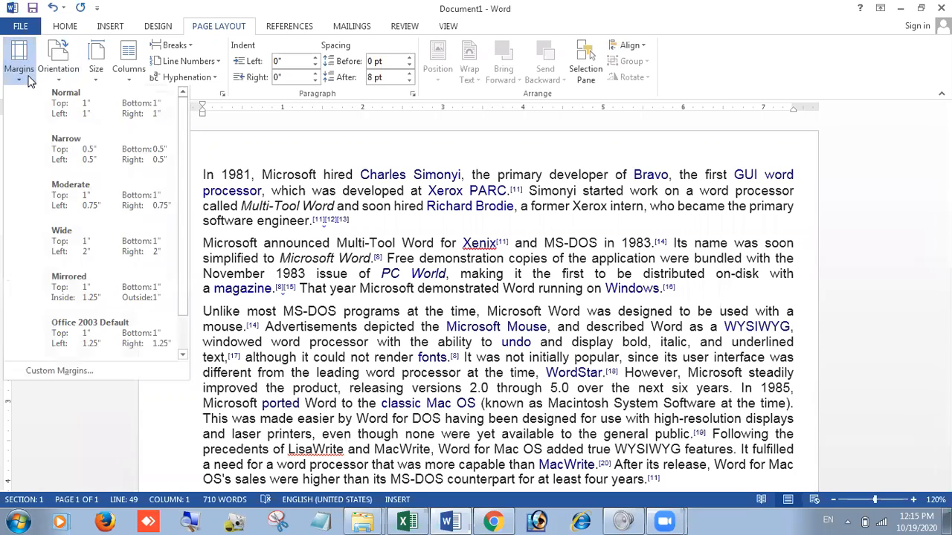
{"action": "left_click", "coordinate": [79, 372]}
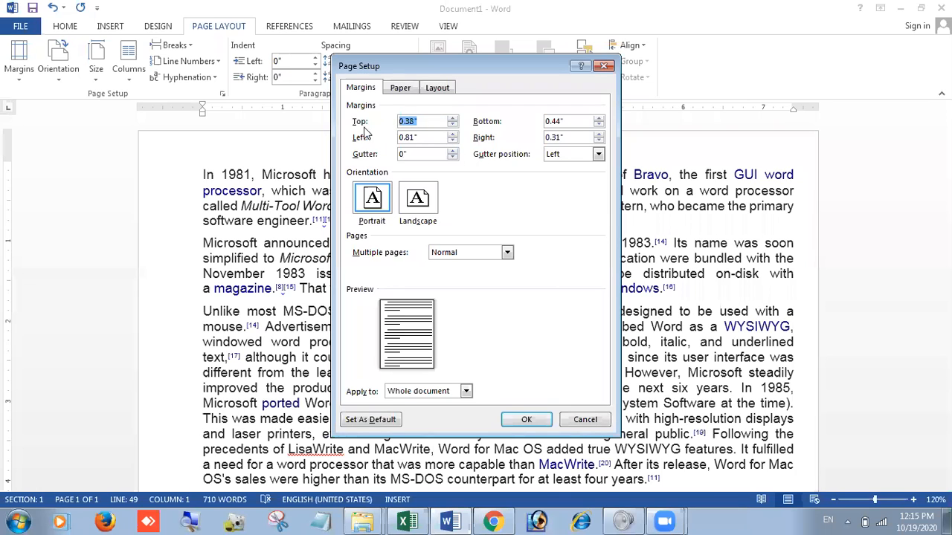
{"action": "left_click", "coordinate": [452, 118]}
{"action": "left_click", "coordinate": [453, 118]}
{"action": "left_click", "coordinate": [452, 118]}
{"action": "left_click", "coordinate": [452, 118]}
{"action": "left_click", "coordinate": [452, 118]}
{"action": "left_click", "coordinate": [453, 118]}
{"action": "left_click", "coordinate": [452, 118]}
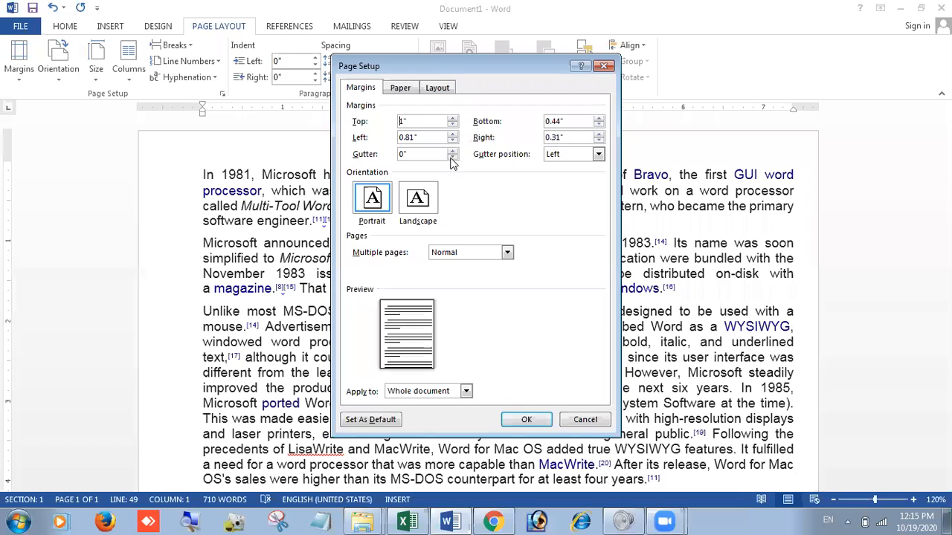
{"action": "left_click", "coordinate": [598, 118]}
{"action": "left_click", "coordinate": [599, 118]}
{"action": "left_click", "coordinate": [599, 119]}
Step: Set both the left and right margins to 0.3"
{"action": "left_click", "coordinate": [453, 142]}
{"action": "left_click", "coordinate": [453, 142]}
{"action": "left_click", "coordinate": [453, 142]}
{"action": "left_click", "coordinate": [598, 141]}
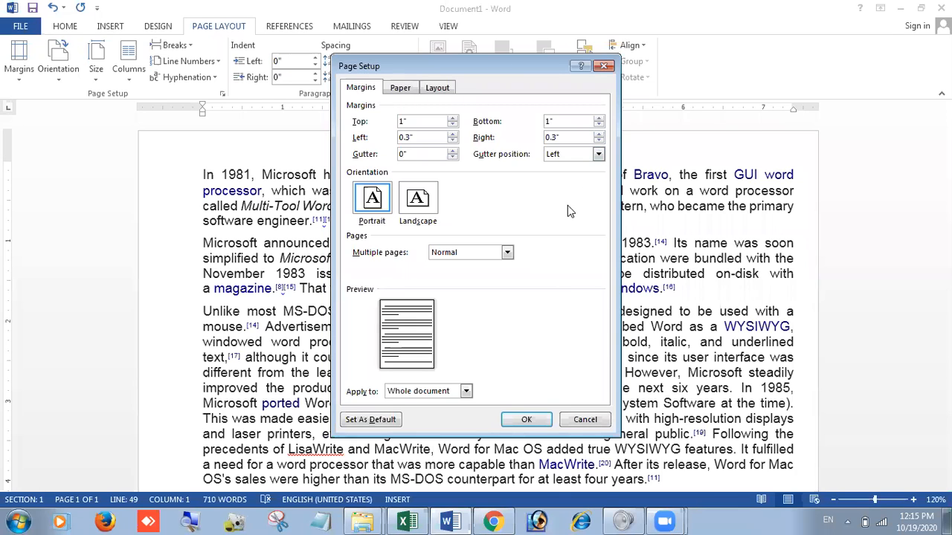
Step: Set the gutter to 1.1"
{"action": "left_click", "coordinate": [451, 150]}
{"action": "left_click", "coordinate": [451, 150]}
{"action": "left_click", "coordinate": [451, 151]}
{"action": "left_click", "coordinate": [451, 150]}
{"action": "left_click", "coordinate": [452, 150]}
{"action": "left_click", "coordinate": [451, 150]}
{"action": "left_click", "coordinate": [451, 150]}
{"action": "left_click", "coordinate": [452, 150]}
{"action": "left_click", "coordinate": [451, 150]}
{"action": "left_click", "coordinate": [451, 150]}
{"action": "left_click", "coordinate": [451, 151]}
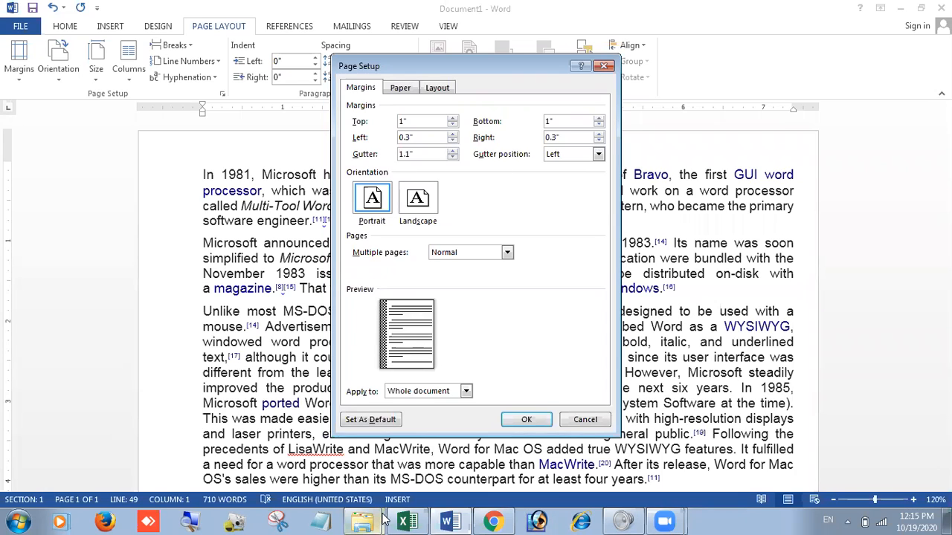
Step: Magnify the screen and increase the gutter to 1.5"
{"action": "left_click", "coordinate": [205, 518]}
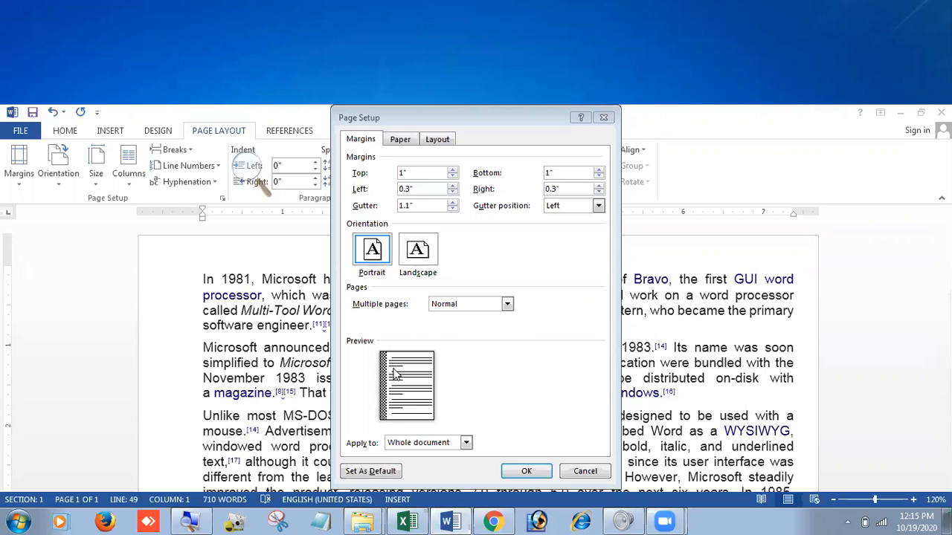
{"action": "left_click", "coordinate": [452, 203]}
{"action": "left_click", "coordinate": [452, 203]}
{"action": "left_click", "coordinate": [452, 203]}
{"action": "left_click", "coordinate": [452, 203]}
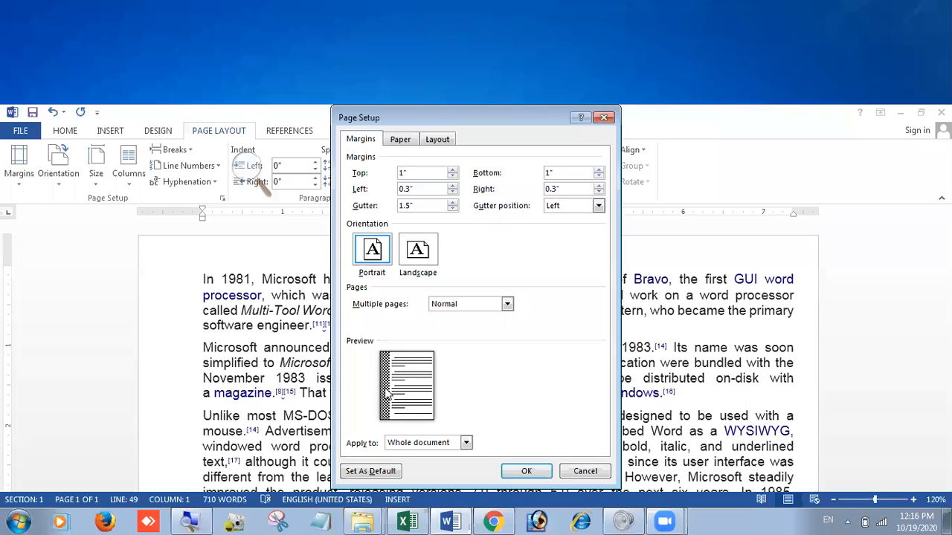
Step: Reduce the gutter to 1" and apply the page setup, ignoring the printable-area limit
{"action": "left_click", "coordinate": [453, 209]}
{"action": "left_click", "coordinate": [452, 209]}
{"action": "left_click", "coordinate": [452, 209]}
{"action": "left_click", "coordinate": [452, 209]}
{"action": "left_click", "coordinate": [452, 209]}
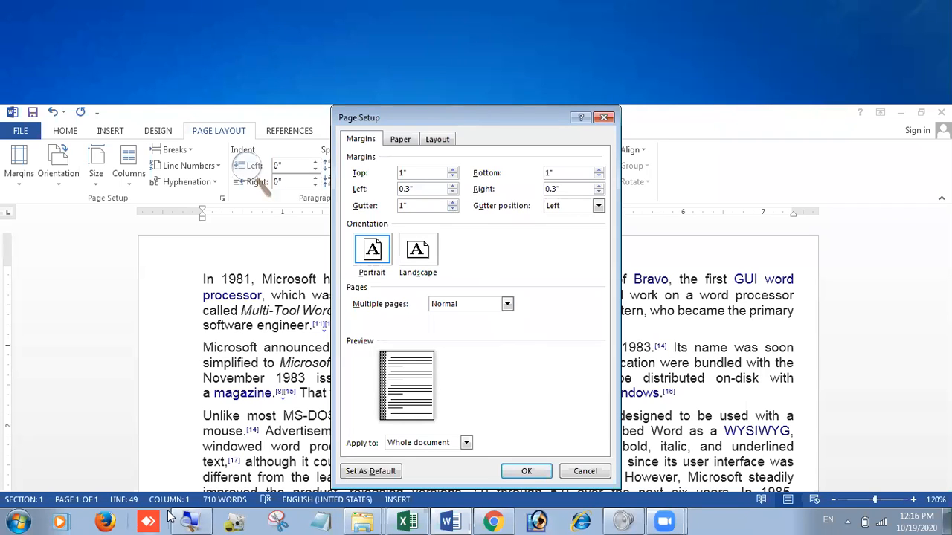
{"action": "left_click", "coordinate": [189, 522]}
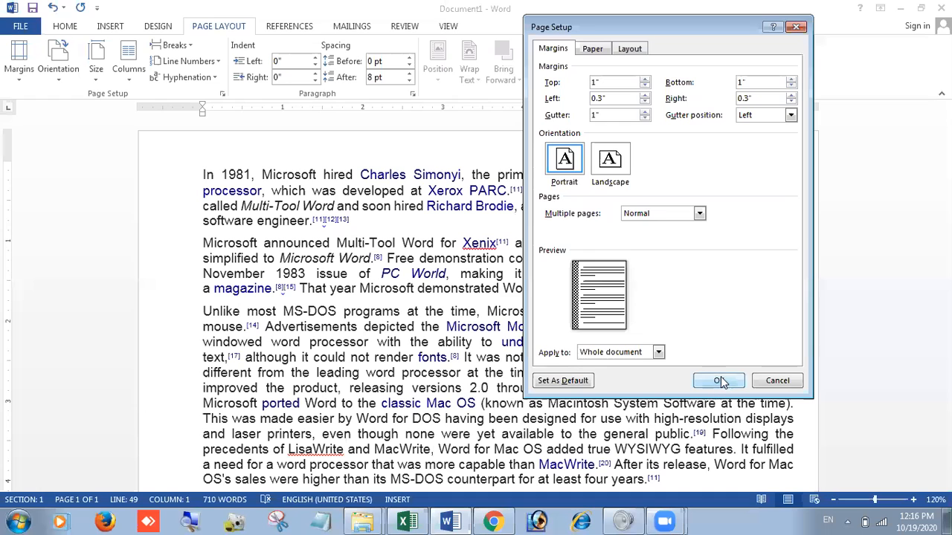
{"action": "left_click", "coordinate": [721, 378]}
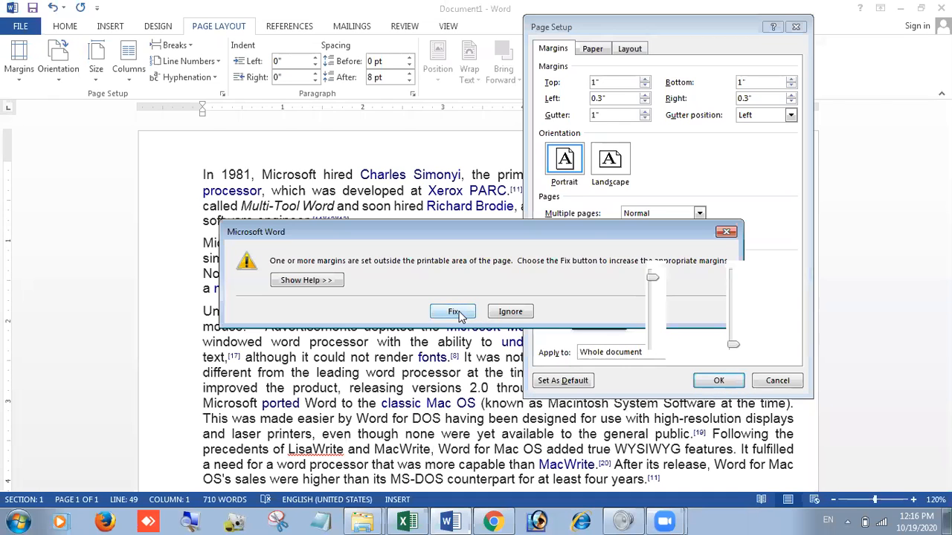
{"action": "left_click", "coordinate": [497, 312]}
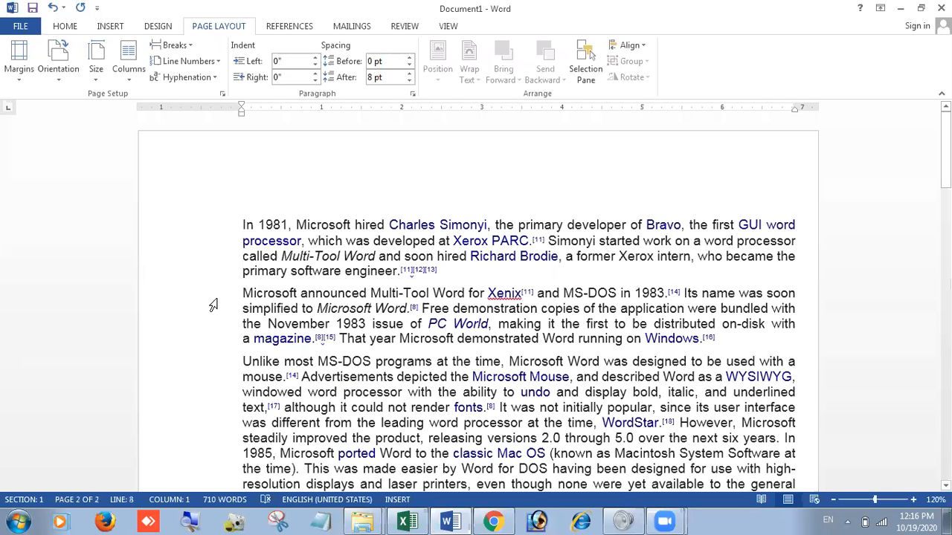
Step: Review the page with the applied gutter and recheck the custom margins settings without changing them
{"action": "left_click", "coordinate": [406, 158]}
{"action": "scroll", "coordinate": [496, 186], "scroll_direction": "down", "scroll_amount": 5}
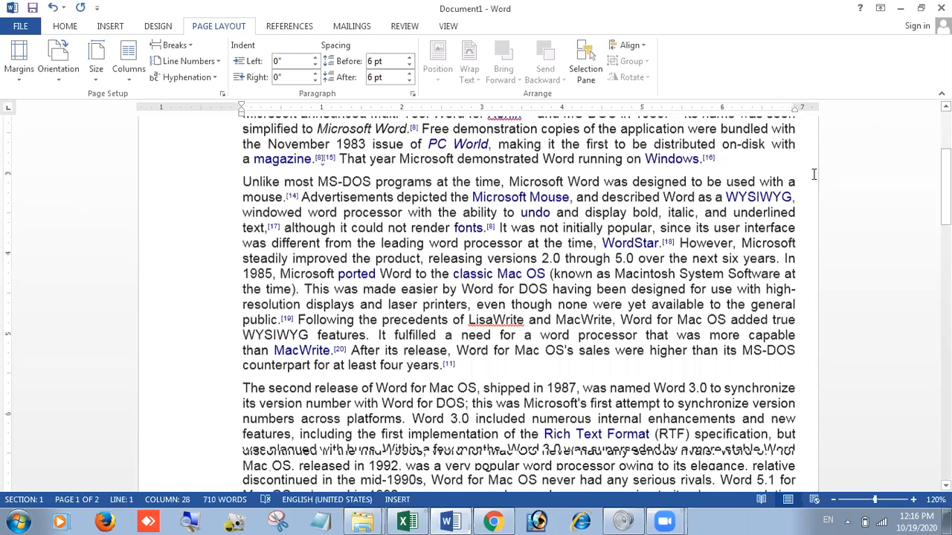
{"action": "scroll", "coordinate": [814, 173], "scroll_direction": "up", "scroll_amount": 2}
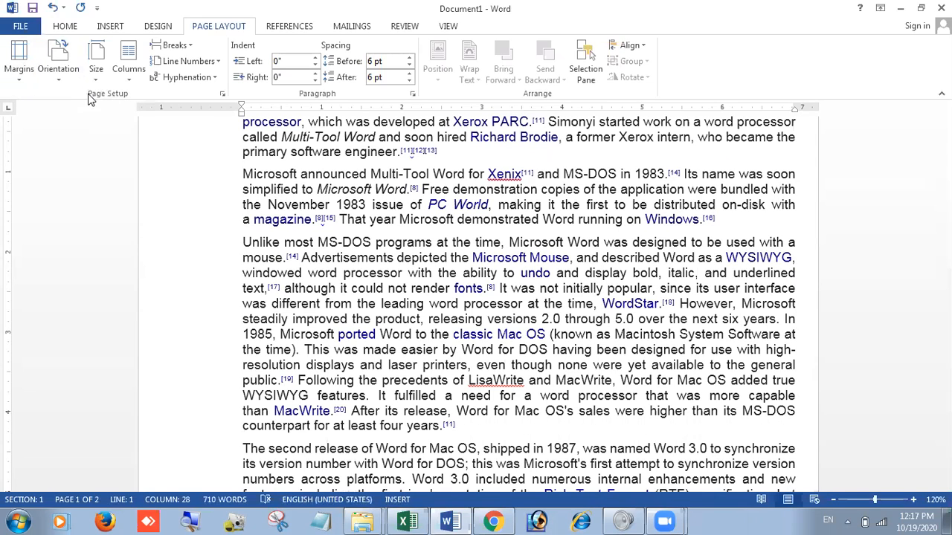
{"action": "left_click", "coordinate": [14, 82]}
{"action": "left_click", "coordinate": [44, 372]}
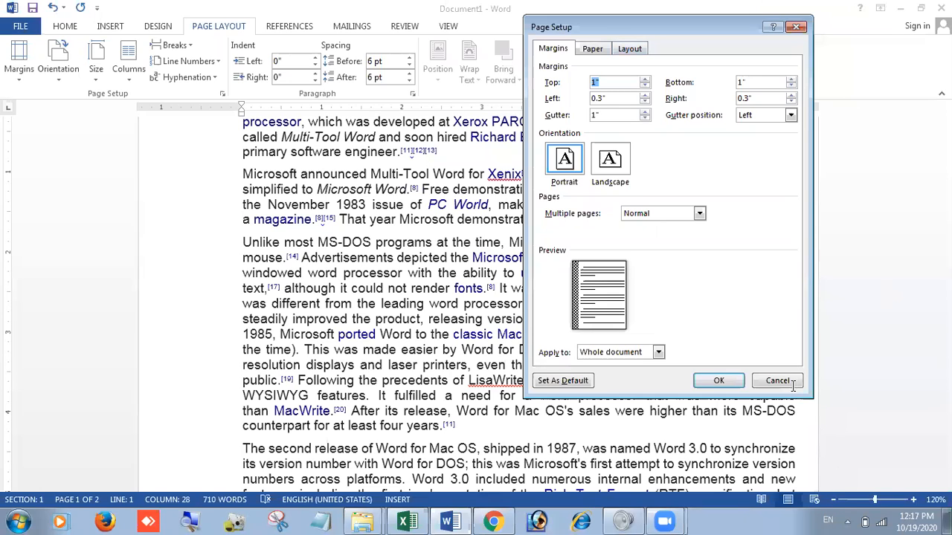
{"action": "key", "text": "Escape"}
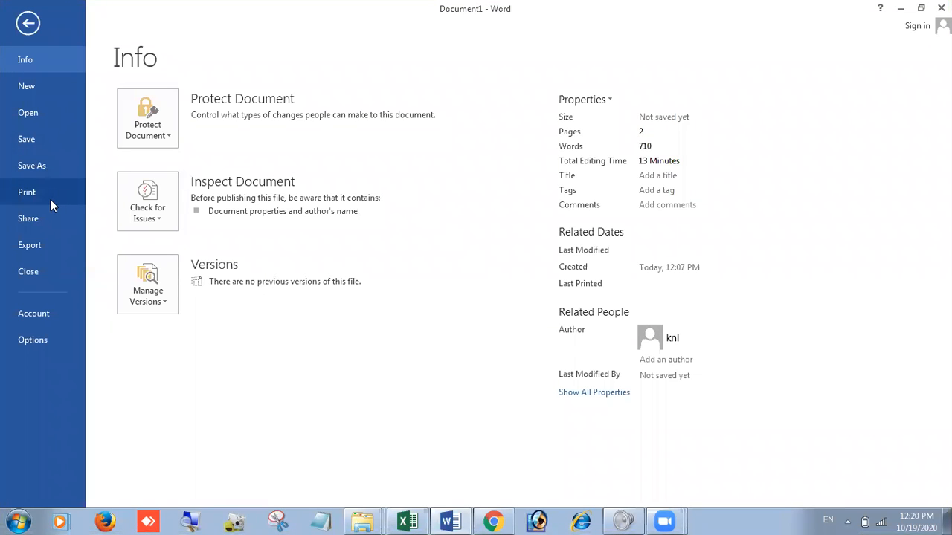
Step: Create a new blank document and cycle through the ruler's tab stop types back to Left Tab
{"action": "left_click", "coordinate": [47, 84]}
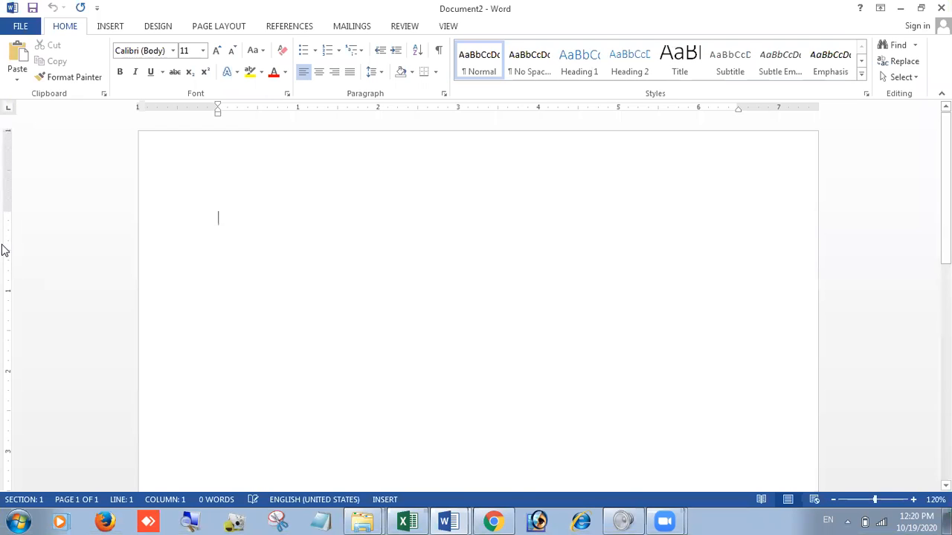
{"action": "left_click", "coordinate": [8, 110]}
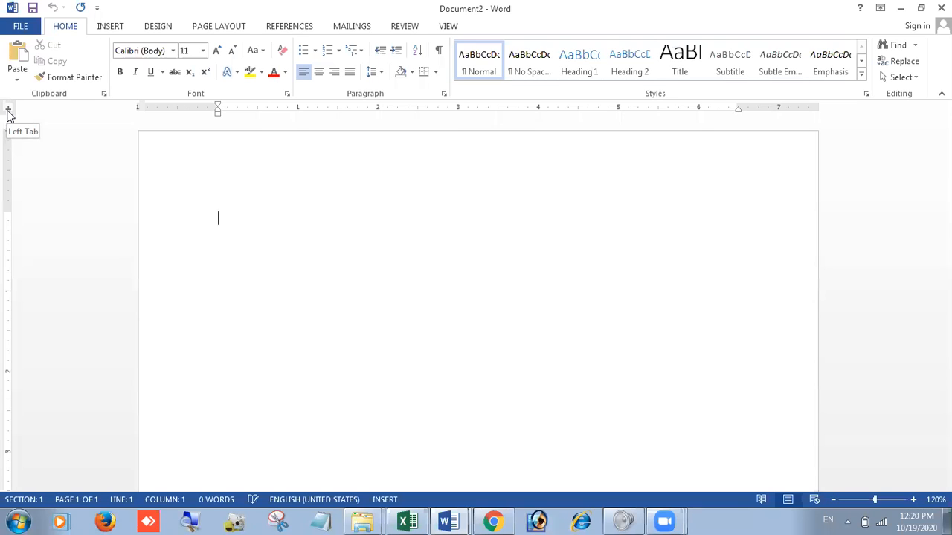
{"action": "left_click", "coordinate": [8, 110]}
{"action": "left_click", "coordinate": [8, 113]}
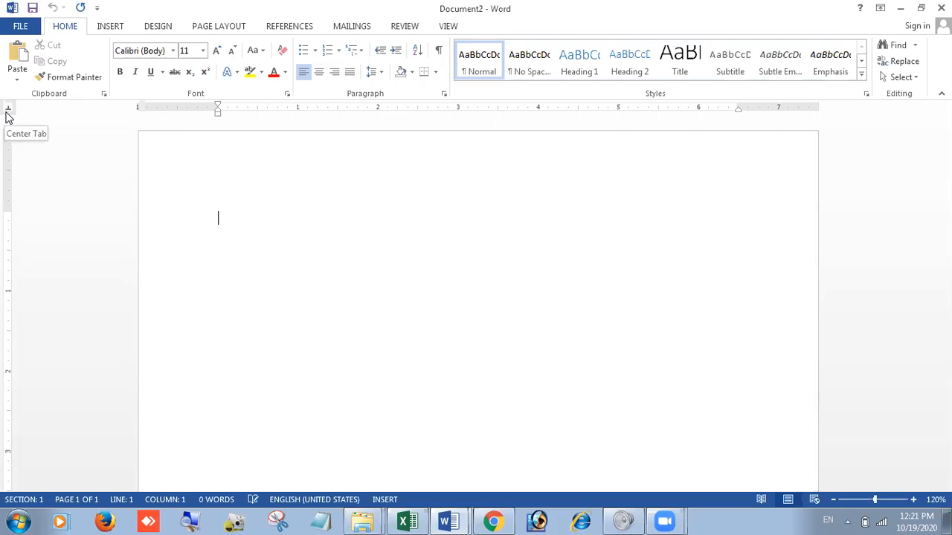
{"action": "left_click", "coordinate": [8, 112]}
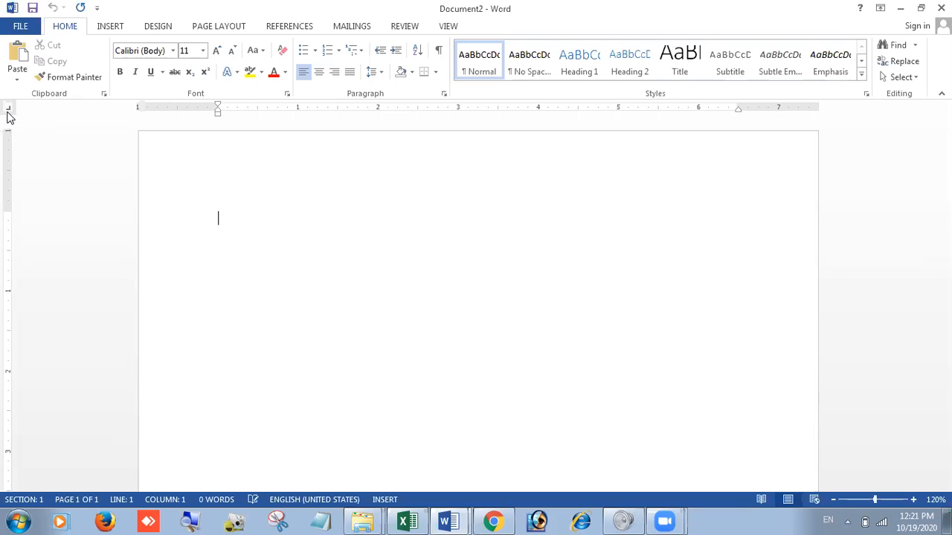
{"action": "left_click", "coordinate": [8, 113]}
{"action": "left_click", "coordinate": [9, 112]}
{"action": "left_click", "coordinate": [8, 112]}
{"action": "left_click", "coordinate": [10, 112]}
{"action": "left_click", "coordinate": [9, 112]}
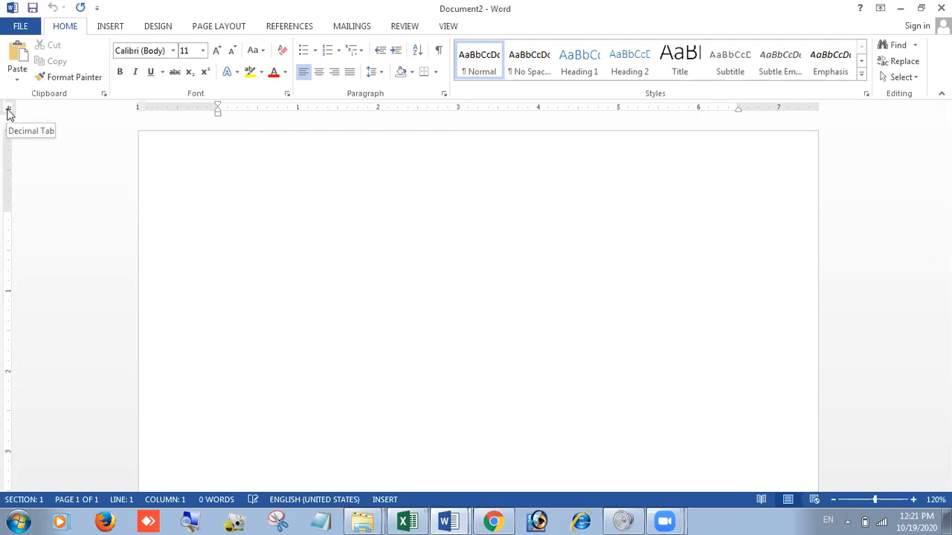
{"action": "left_click", "coordinate": [9, 112]}
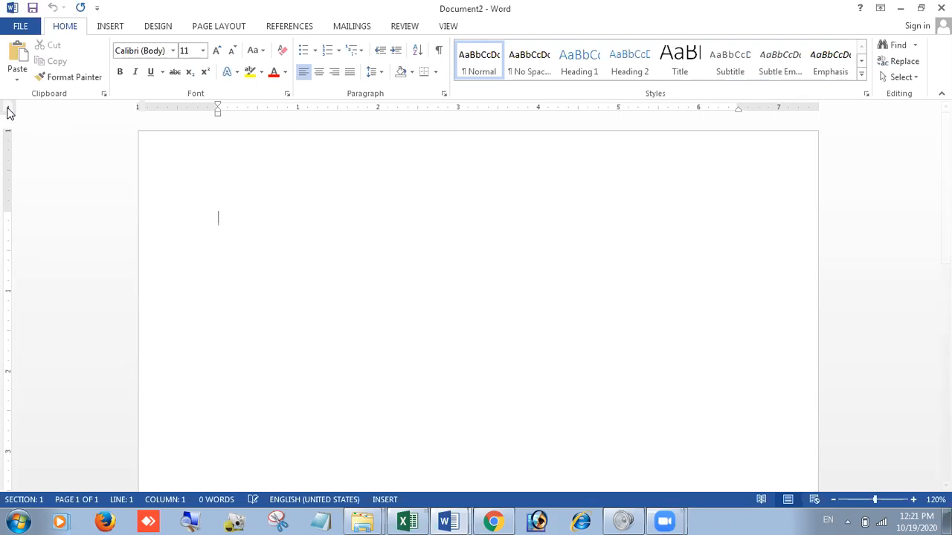
{"action": "left_click", "coordinate": [9, 111]}
{"action": "left_click", "coordinate": [9, 112]}
{"action": "left_click", "coordinate": [9, 111]}
{"action": "left_click", "coordinate": [7, 112]}
Step: Enter the headings Sr.No., Name, Class and Eng on the first line, separated by spaces
{"action": "type", "text": "Sr.N"}
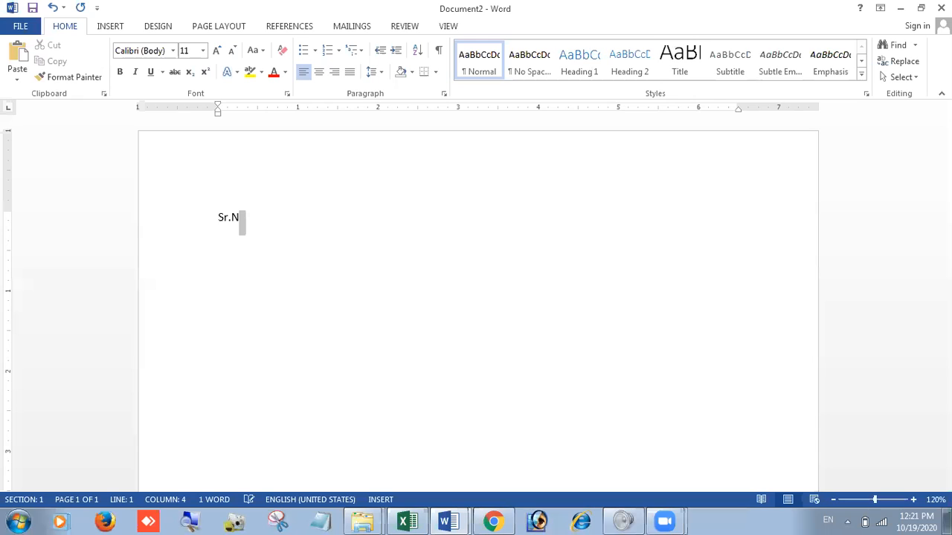
{"action": "type", "text": "o."}
{"action": "double_click", "coordinate": [482, 121]}
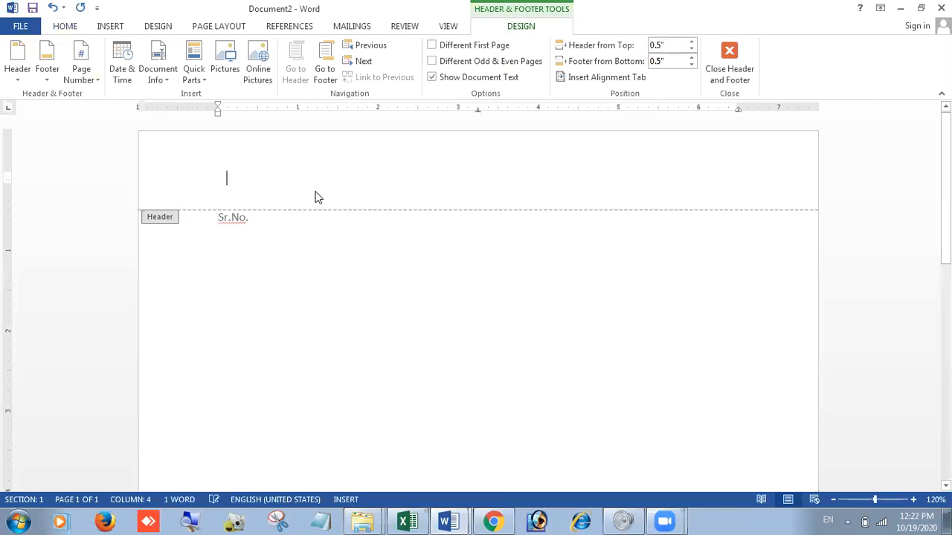
{"action": "key", "text": "Escape"}
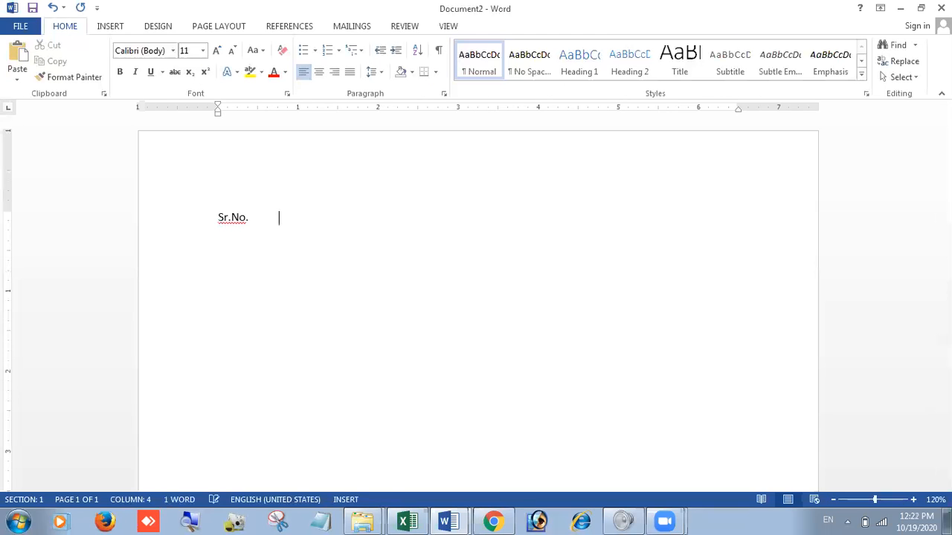
{"action": "type", "text": "Name        "}
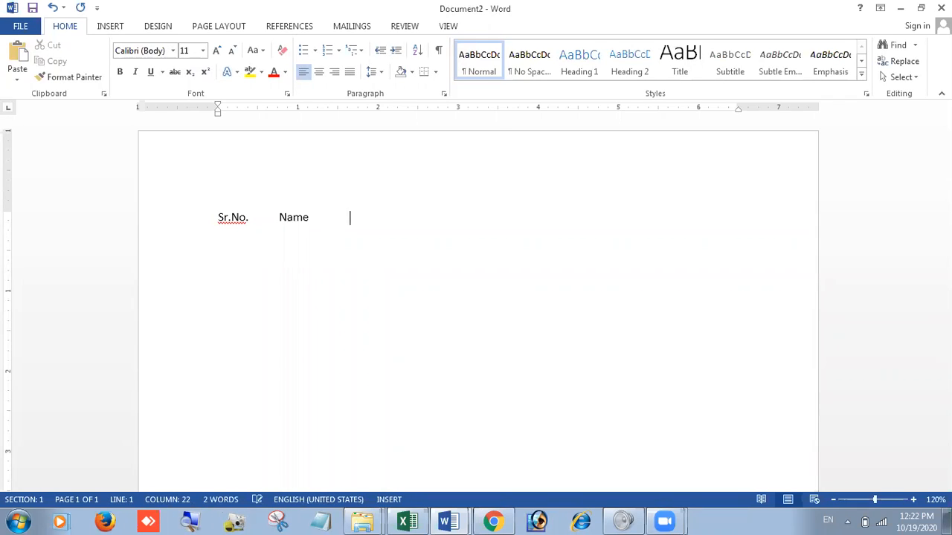
{"action": "type", "text": "               Class           Eng"}
Step: Narrow the gap between the Name and Class headings by deleting spaces
{"action": "left_click", "coordinate": [317, 216]}
{"action": "key", "text": "Delete"}
{"action": "key", "text": "Delete"}
{"action": "key", "text": "Delete"}
{"action": "key", "text": "Delete"}
{"action": "key", "text": "Delete"}
{"action": "key", "text": "Delete"}
{"action": "key", "text": "Delete"}
{"action": "key", "text": "Delete"}
{"action": "key", "text": "Delete"}
Step: Complete the heading line with Maths, Hindi and Comp
{"action": "key", "text": "End"}
{"action": "type", "text": "Maths"}
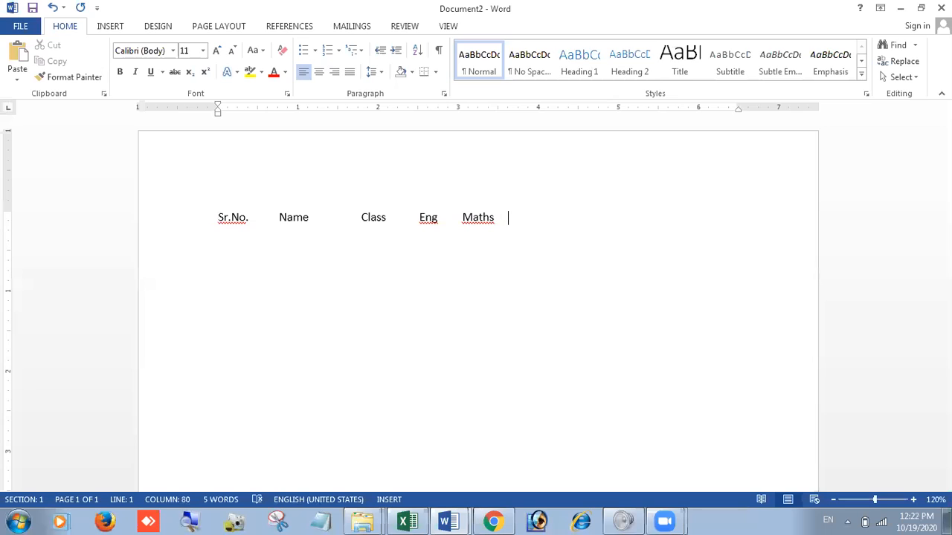
{"action": "type", "text": "Hindi     Comp."}
Step: Add row 1 below with a student's name, class IX and English mark 34, aligned under the headings with spaces
{"action": "key", "text": "Return"}
{"action": "type", "text": "1                    S"}
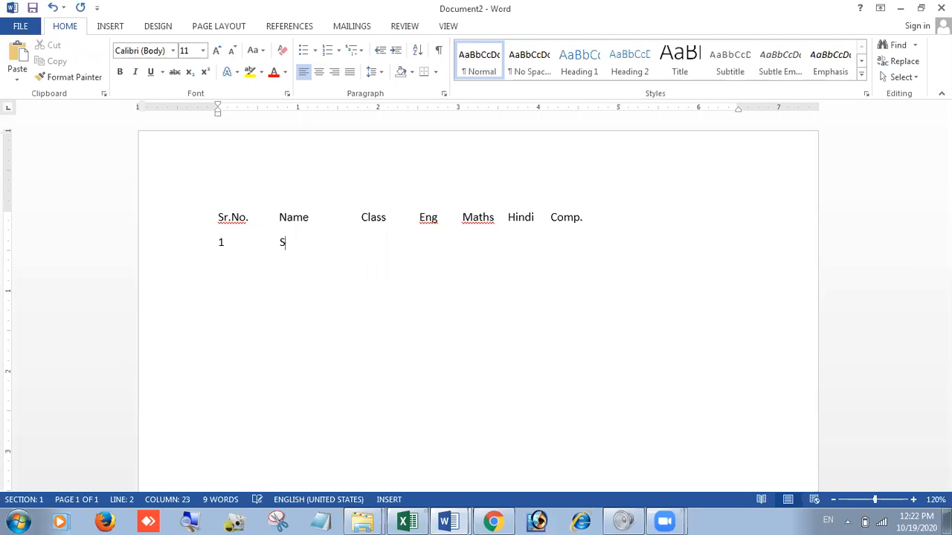
{"action": "type", "text": "am                     IX       "}
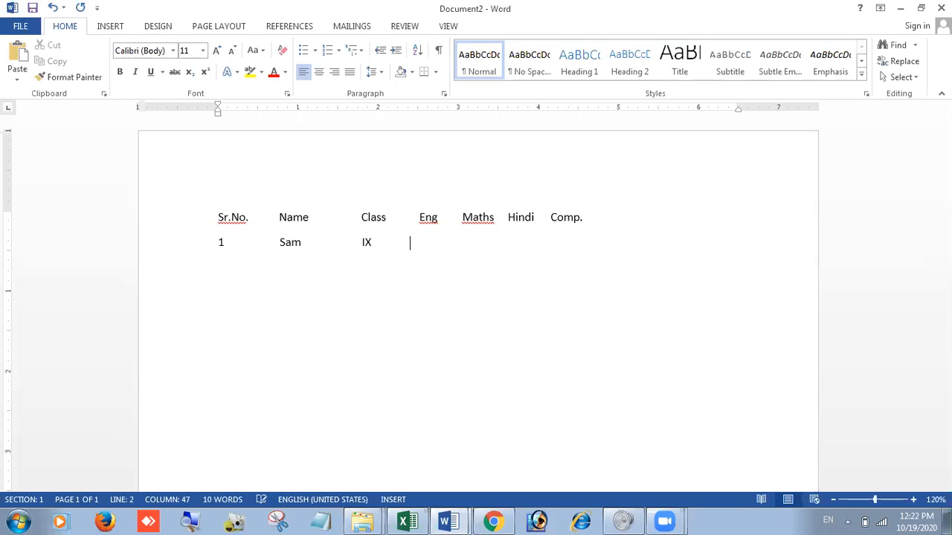
{"action": "type", "text": "         34"}
Step: Start row 2 and try to align a D under the Name column using spaces
{"action": "key", "text": "Return"}
{"action": "type", "text": "2               dfff"}
{"action": "key", "text": "BackSpace"}
{"action": "key", "text": "BackSpace"}
{"action": "key", "text": "BackSpace"}
{"action": "key", "text": "BackSpace"}
{"action": "type", "text": "D"}
{"action": "key", "text": "BackSpace"}
{"action": "key", "text": "BackSpace"}
{"action": "type", "text": "D"}
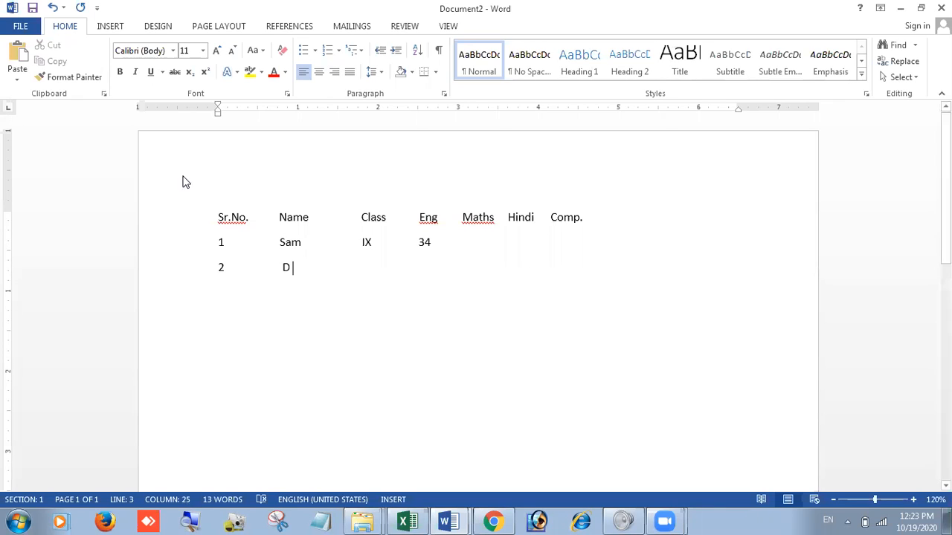
Step: Compare the name alignment in the two rows and delete all the space-aligned text
{"action": "left_click", "coordinate": [278, 243]}
{"action": "left_click_drag", "start_coordinate": [283, 257], "coordinate": [285, 268]}
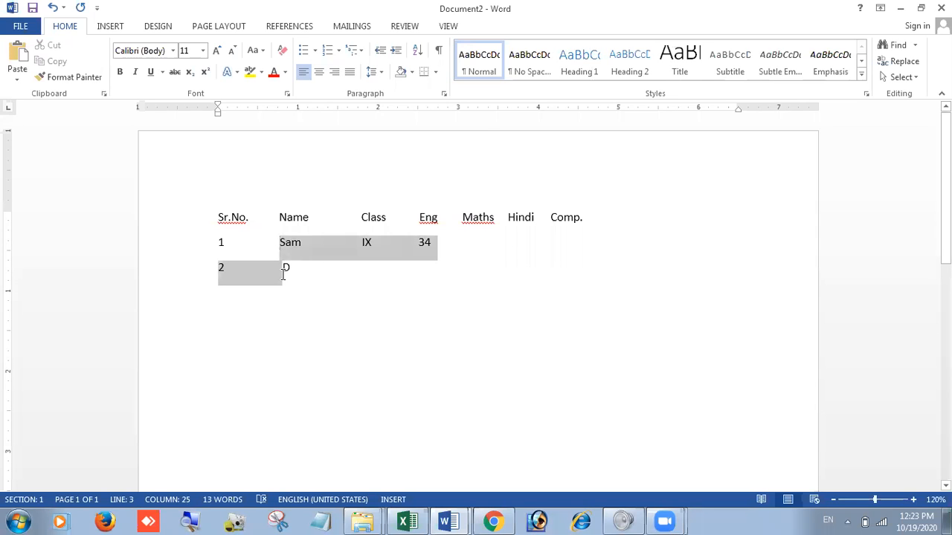
{"action": "left_click", "coordinate": [304, 280]}
{"action": "left_click_drag", "start_coordinate": [186, 217], "coordinate": [222, 338]}
{"action": "key", "text": "Delete"}
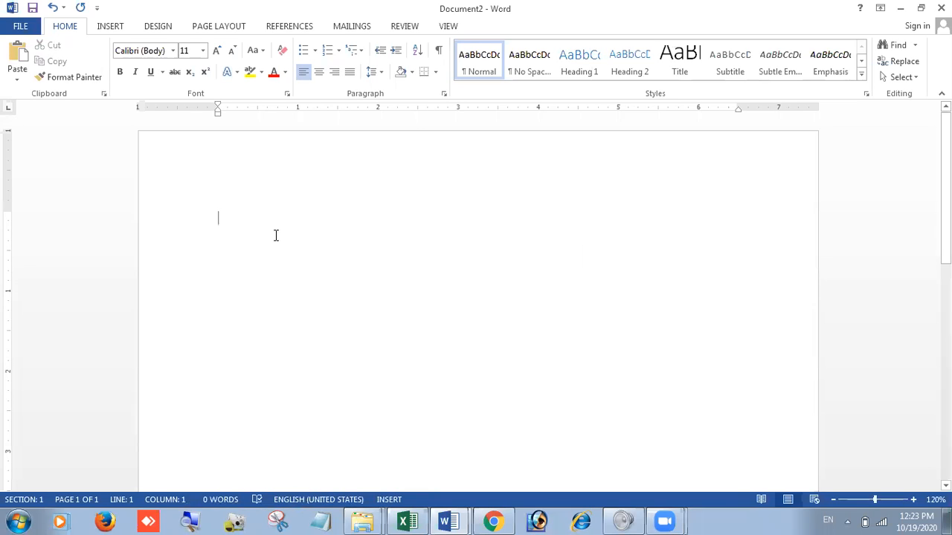
Step: Reduce the top margin to about 0.3" on the ruler and add a left tab stop just inside the left margin
{"action": "left_click_drag", "start_coordinate": [9, 213], "coordinate": [19, 161]}
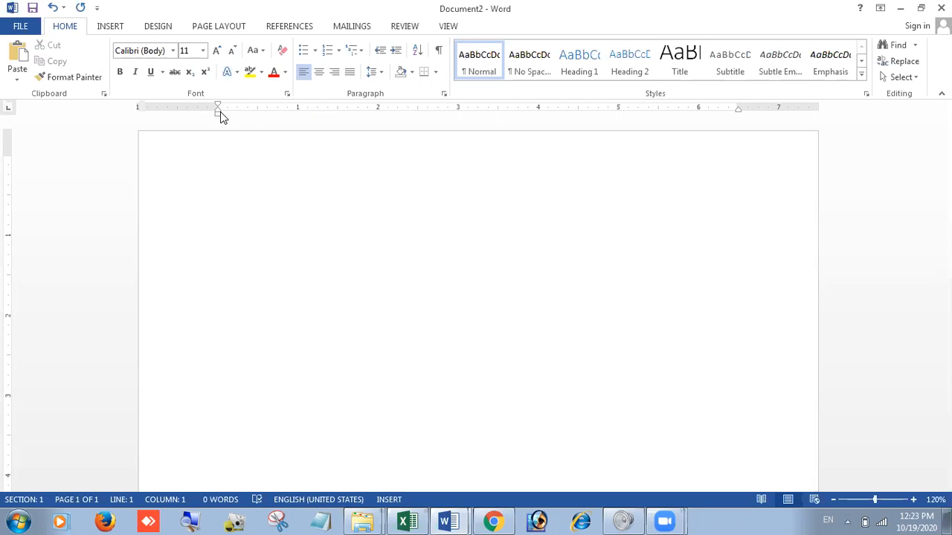
{"action": "left_click_drag", "start_coordinate": [227, 109], "coordinate": [228, 112]}
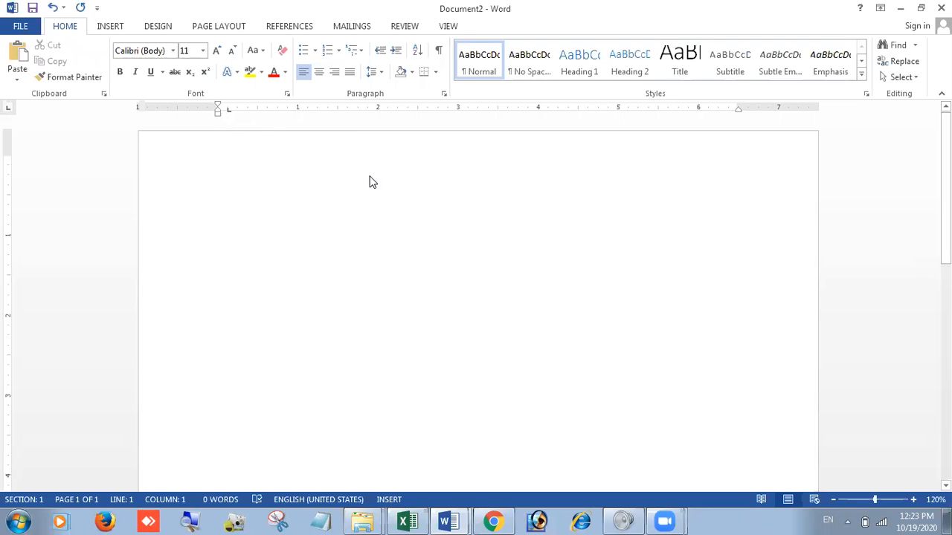
Step: Enter the heading Sr.No. and add the heading Name at a new left tab stop at 1"
{"action": "type", "text": "Sr."}
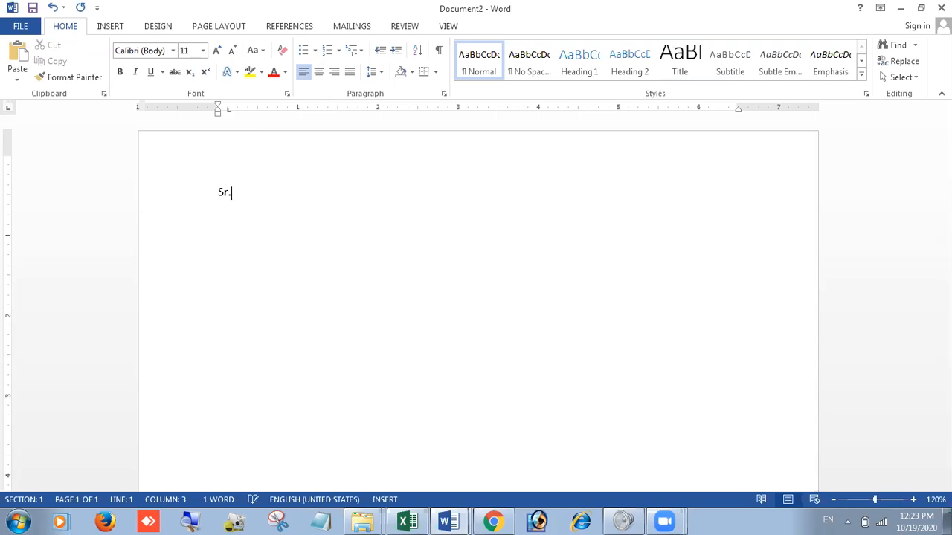
{"action": "type", "text": "Noi."}
{"action": "key", "text": "BackSpace"}
{"action": "key", "text": "BackSpace"}
{"action": "type", "text": "."}
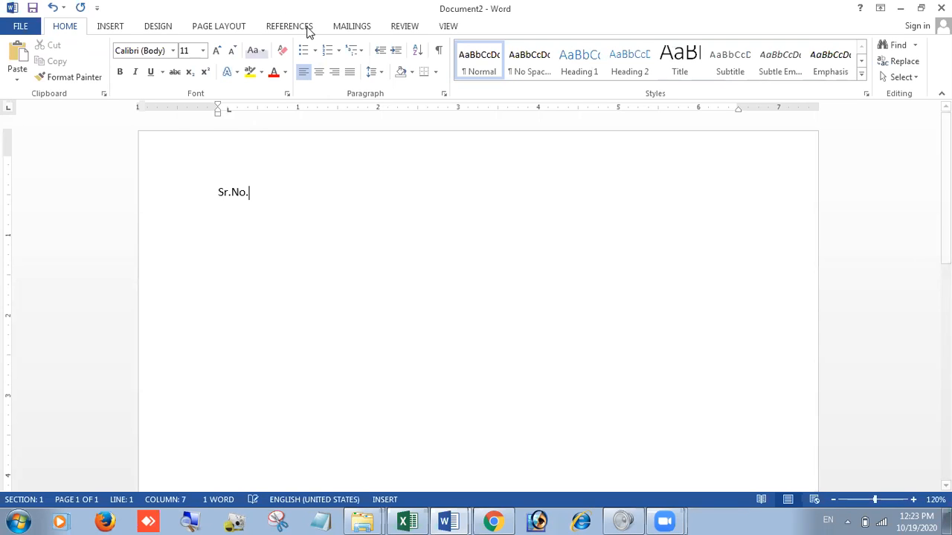
{"action": "left_click", "coordinate": [298, 109]}
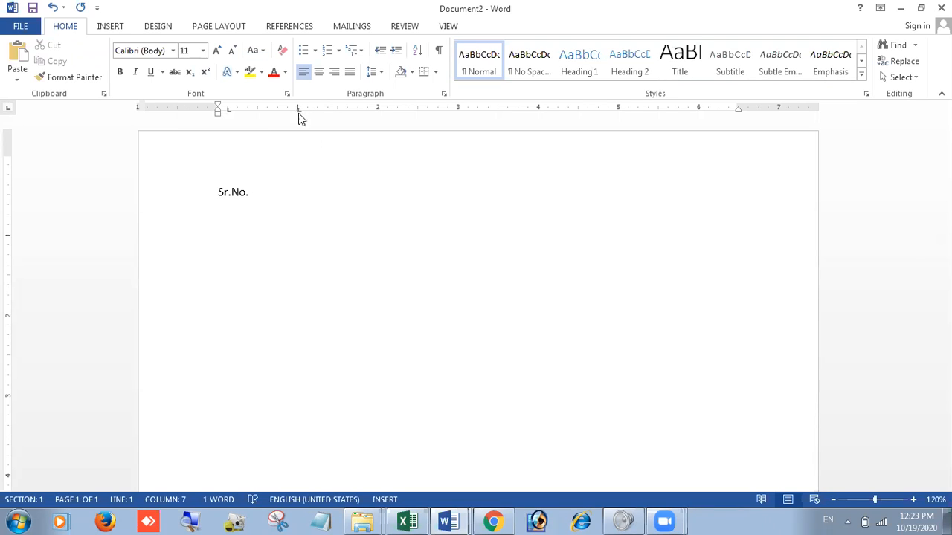
{"action": "key", "text": "Tab"}
{"action": "type", "text": "Name"}
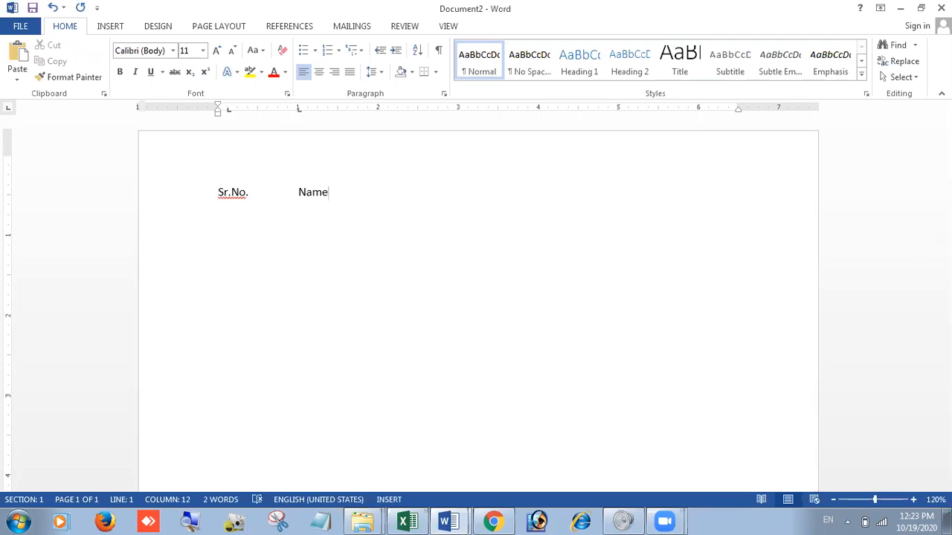
Step: Add a left tab stop at 2.5" and enter the heading Class at it
{"action": "left_click", "coordinate": [418, 110]}
{"action": "type", "text": "Clas"}
{"action": "key", "text": "BackSpace"}
{"action": "key", "text": "BackSpace"}
{"action": "key", "text": "BackSpace"}
{"action": "key", "text": "BackSpace"}
{"action": "key", "text": "Tab"}
{"action": "type", "text": "Class"}
{"action": "left_click", "coordinate": [539, 110]}
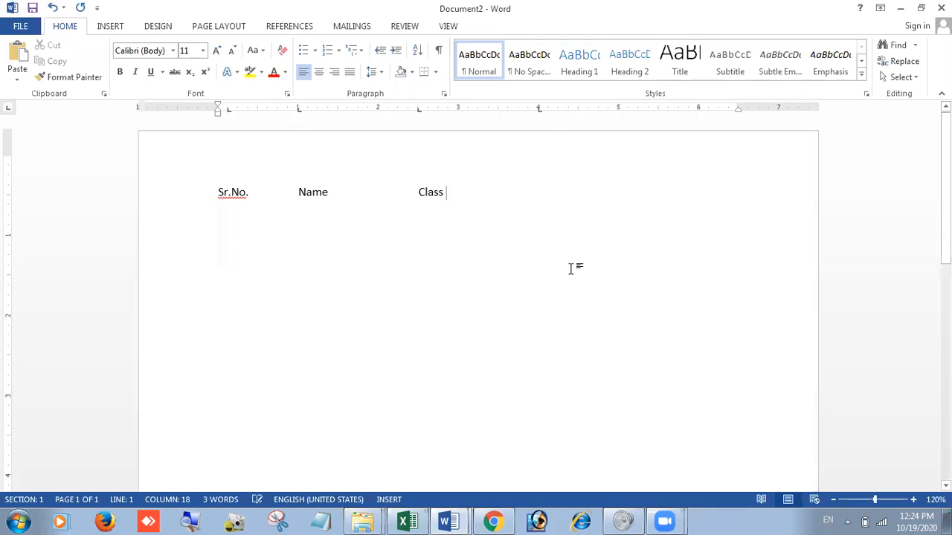
{"action": "key", "text": "Tab"}
{"action": "left_click", "coordinate": [539, 112]}
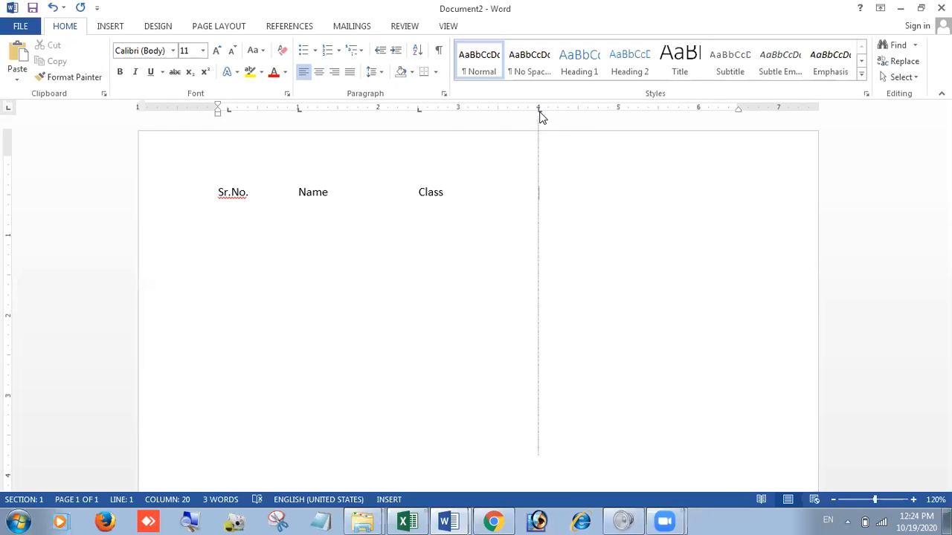
{"action": "key", "text": "ctrl+z"}
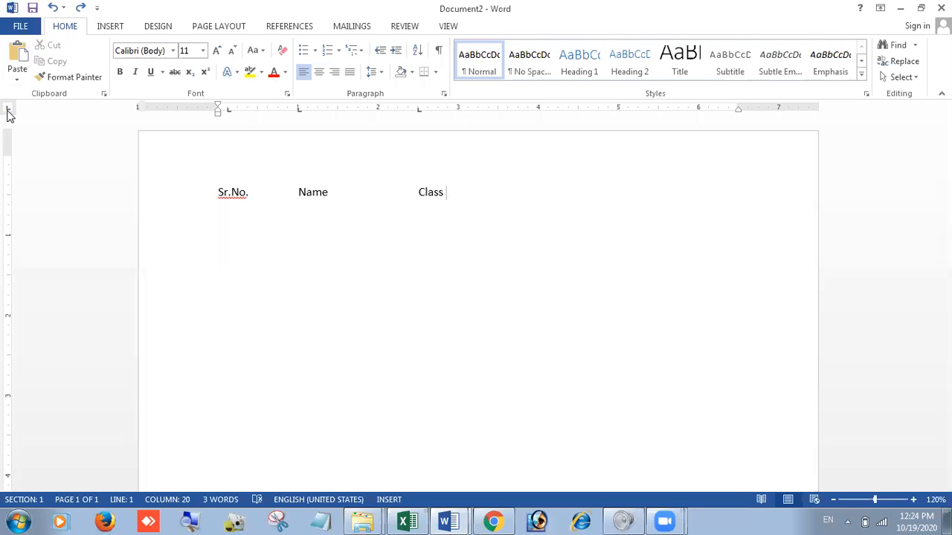
Step: Add a center tab stop at 4" and advance the text cursor from Class to it
{"action": "left_click", "coordinate": [8, 110]}
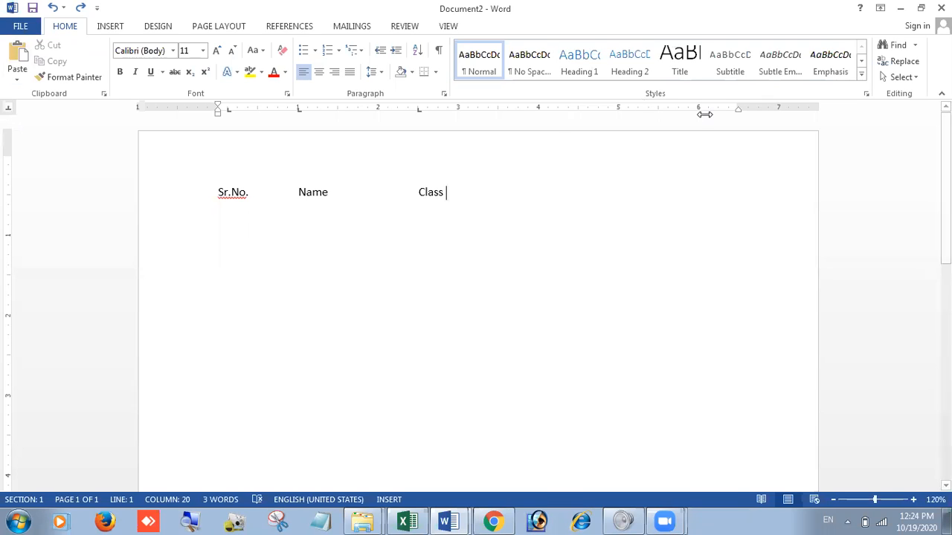
{"action": "left_click", "coordinate": [539, 109]}
{"action": "key", "text": "BackSpace"}
{"action": "key", "text": "Tab"}
{"action": "type", "text": "Plac"}
{"action": "type", "text": "e"}
{"action": "key", "text": "BackSpace"}
{"action": "key", "text": "BackSpace"}
{"action": "key", "text": "BackSpace"}
{"action": "key", "text": "BackSpace"}
{"action": "key", "text": "BackSpace"}
Step: Enter the heading Place at the 4" center tab stop after Class
{"action": "scroll", "coordinate": [655, 336], "scroll_direction": "up", "scroll_amount": 5}
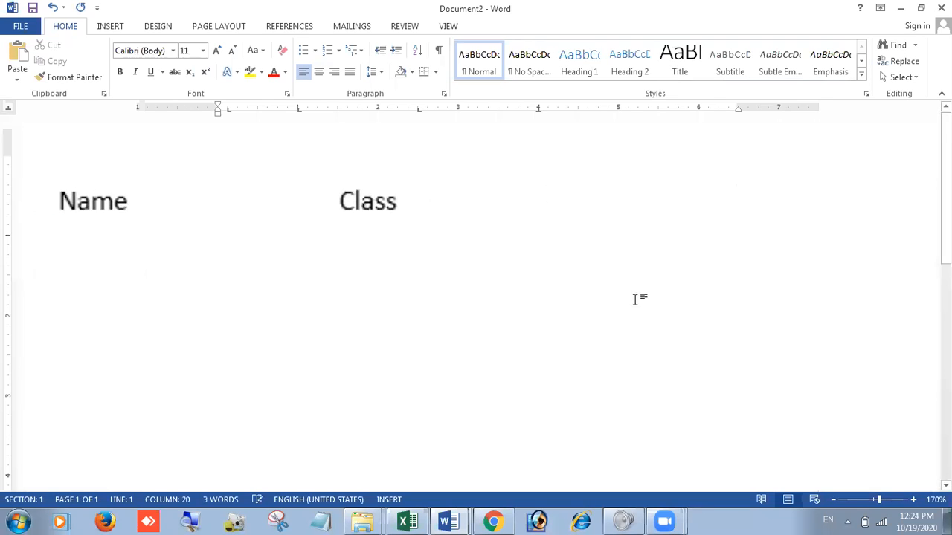
{"action": "scroll", "coordinate": [657, 221], "scroll_direction": "up", "scroll_amount": 11}
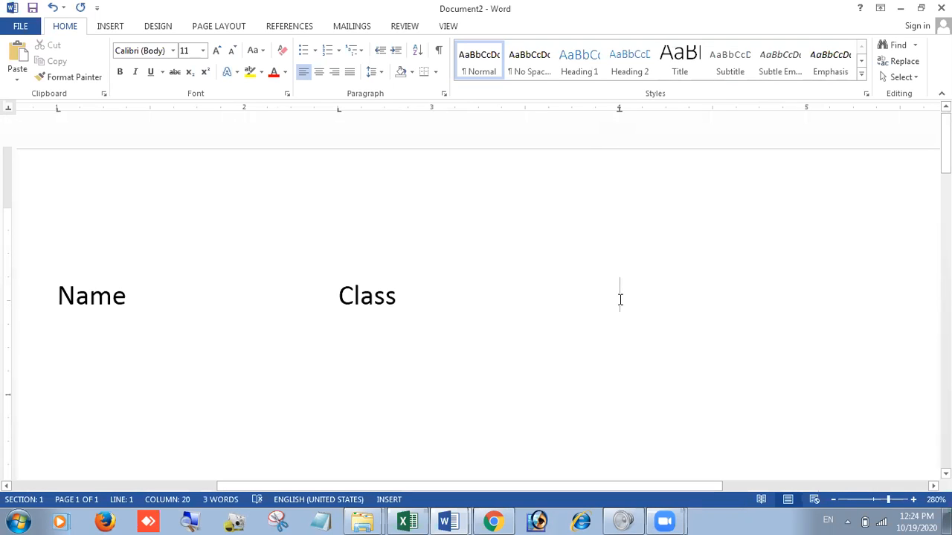
{"action": "type", "text": "P"}
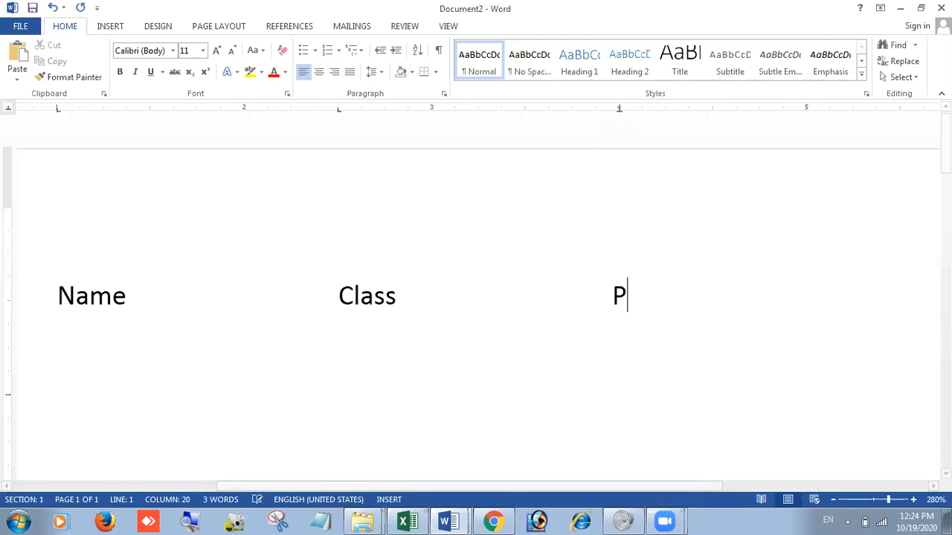
{"action": "type", "text": "lace"}
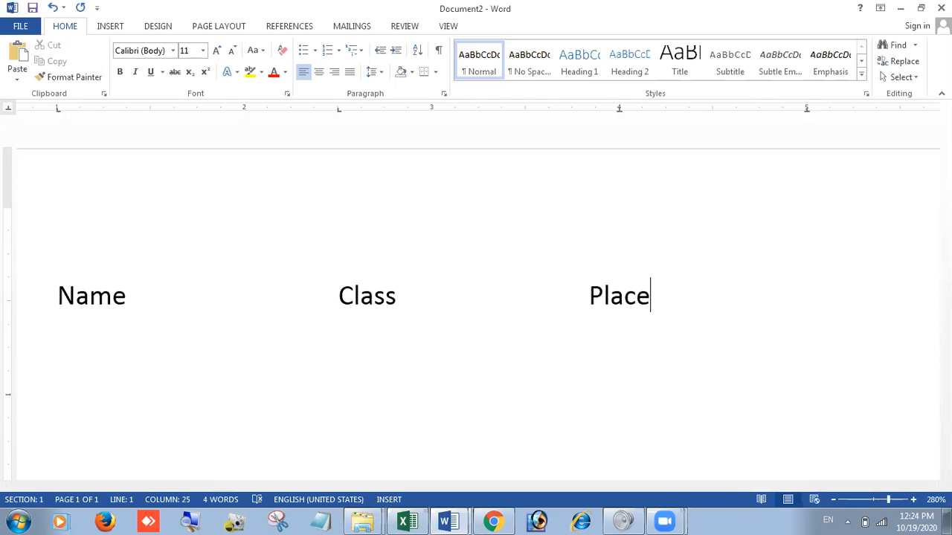
Step: Add the heading Contact at a center tab stop at 5"
{"action": "key", "text": "Tab"}
{"action": "type", "text": "Contact"}
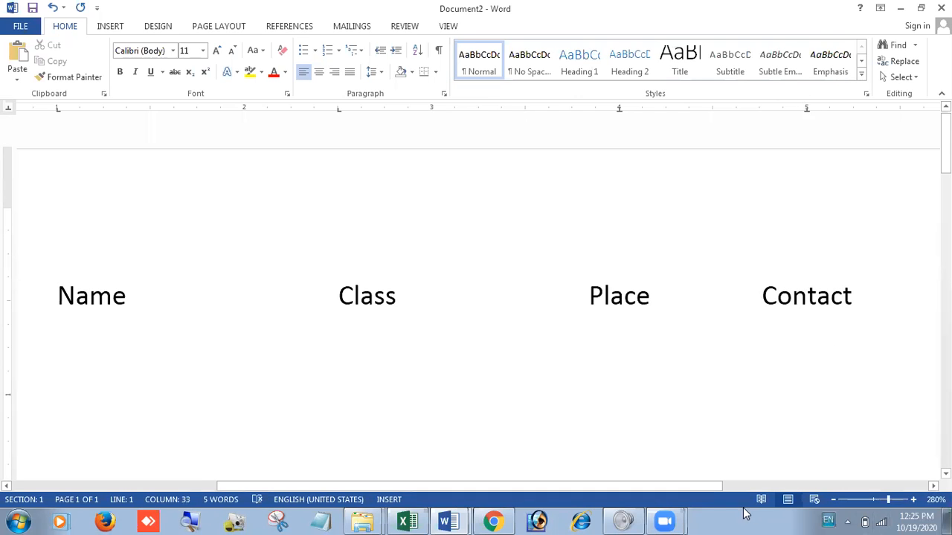
Step: Add the heading Mark at a right tab stop at 6"
{"action": "left_click_drag", "start_coordinate": [708, 488], "coordinate": [887, 488]}
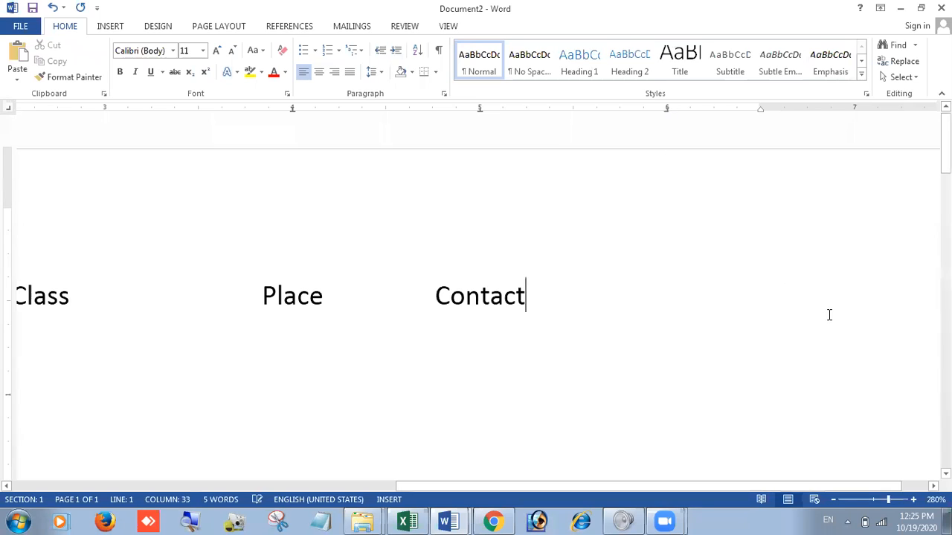
{"action": "key", "text": "Tab"}
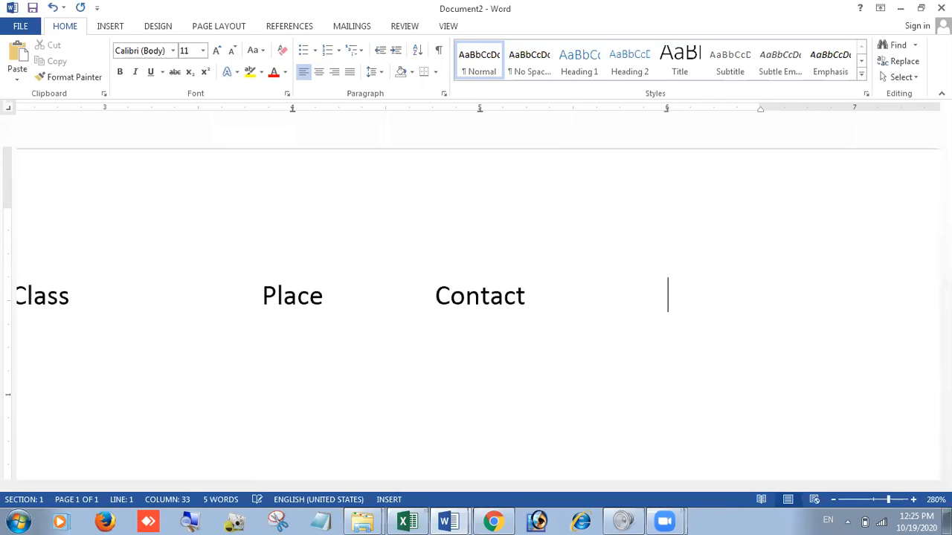
{"action": "type", "text": "Mark"}
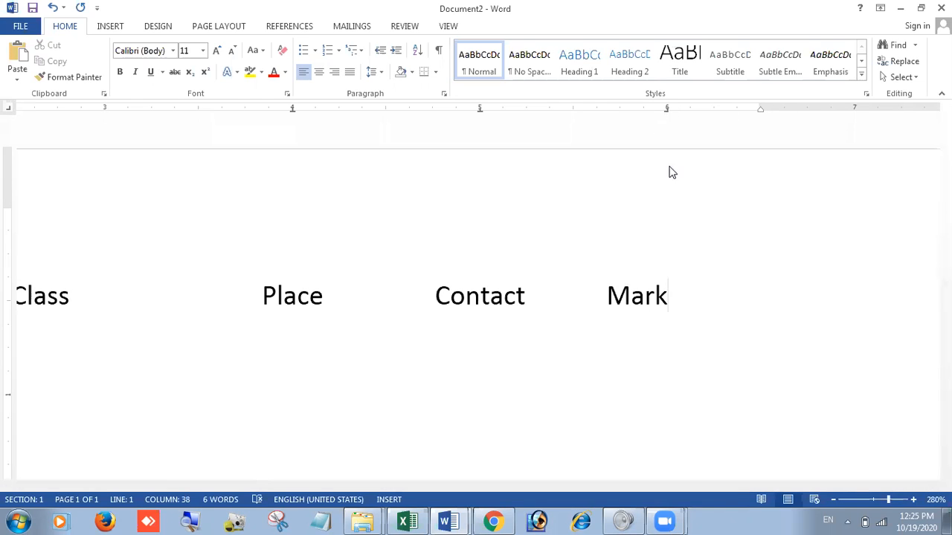
Step: Examine how the headings Mark, Contact, Place, Class and Name line up with their tab stops on the ruler
{"action": "left_click_drag", "start_coordinate": [668, 298], "coordinate": [607, 298]}
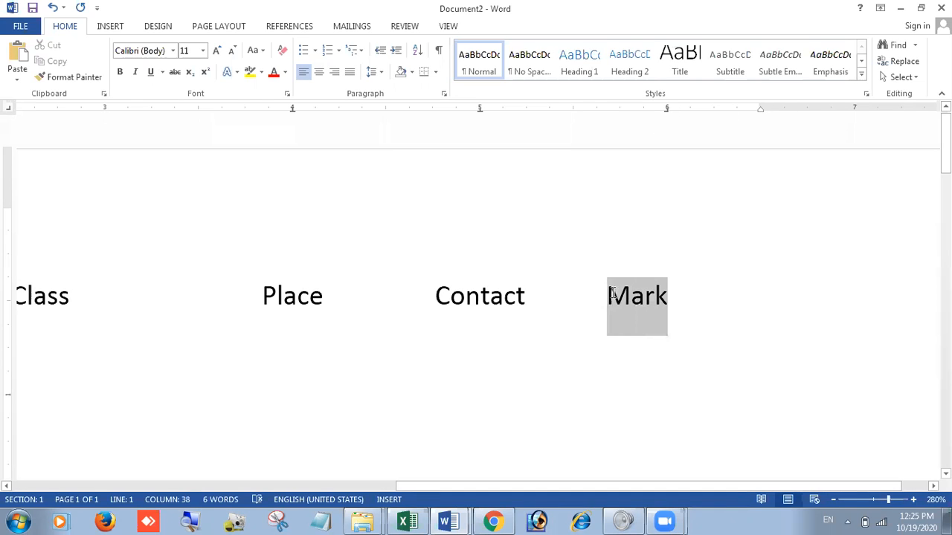
{"action": "left_click", "coordinate": [490, 295]}
{"action": "left_click", "coordinate": [280, 299]}
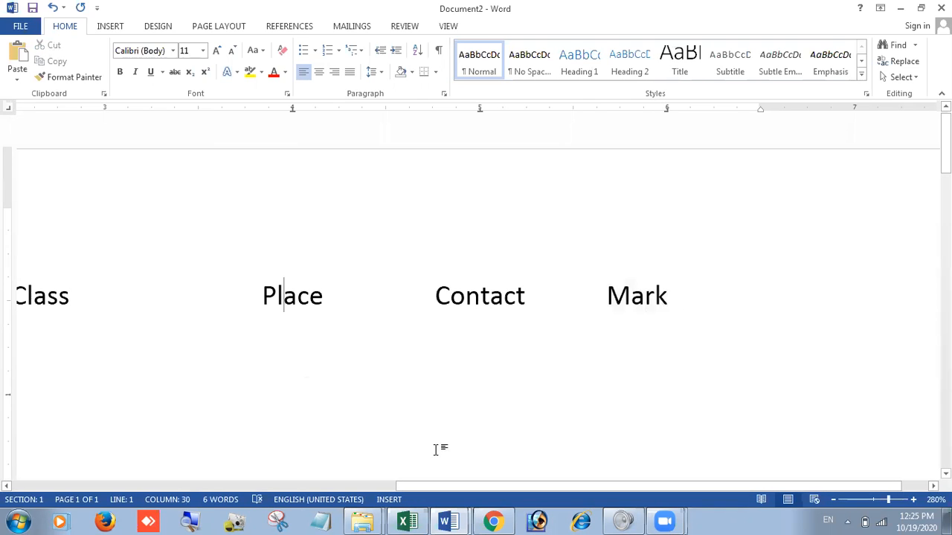
{"action": "left_click_drag", "start_coordinate": [417, 486], "coordinate": [168, 499]}
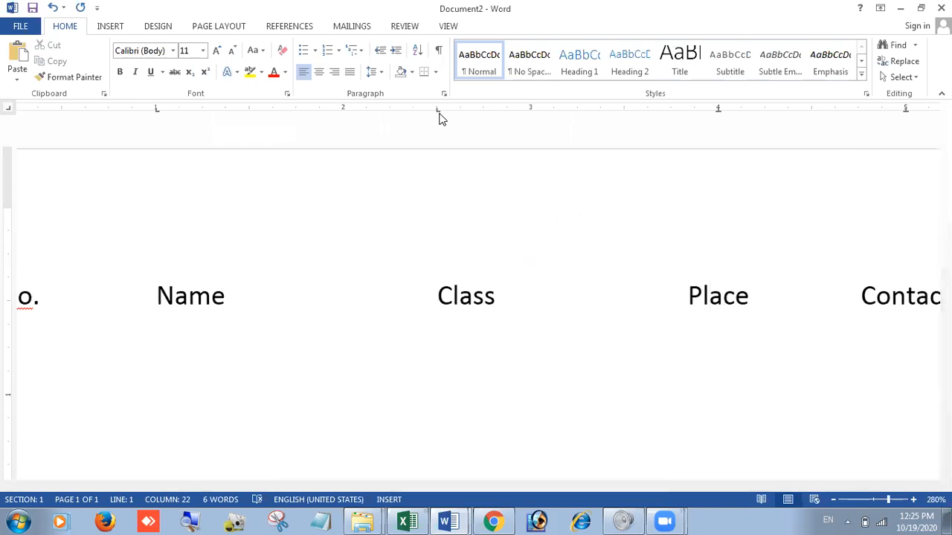
{"action": "left_click", "coordinate": [440, 297]}
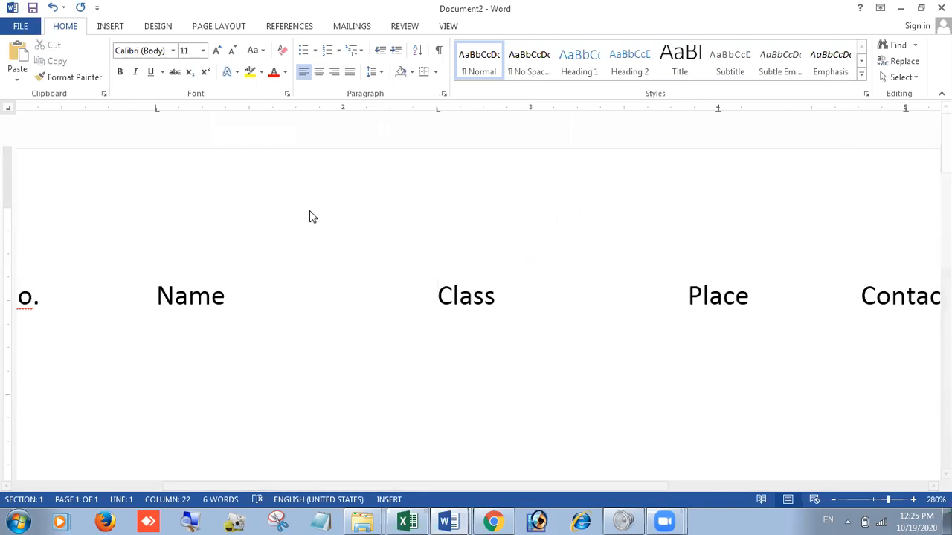
{"action": "left_click", "coordinate": [155, 296]}
{"action": "key", "text": "Right"}
{"action": "key", "text": "Right"}
{"action": "key", "text": "Right"}
{"action": "key", "text": "Right"}
Step: Move the first left tab stop on the ruler to 0" so it lines up with the start of Sr.No
{"action": "left_click_drag", "start_coordinate": [219, 485], "coordinate": [67, 486]}
{"action": "left_click", "coordinate": [244, 299]}
{"action": "left_click_drag", "start_coordinate": [266, 114], "coordinate": [246, 114]}
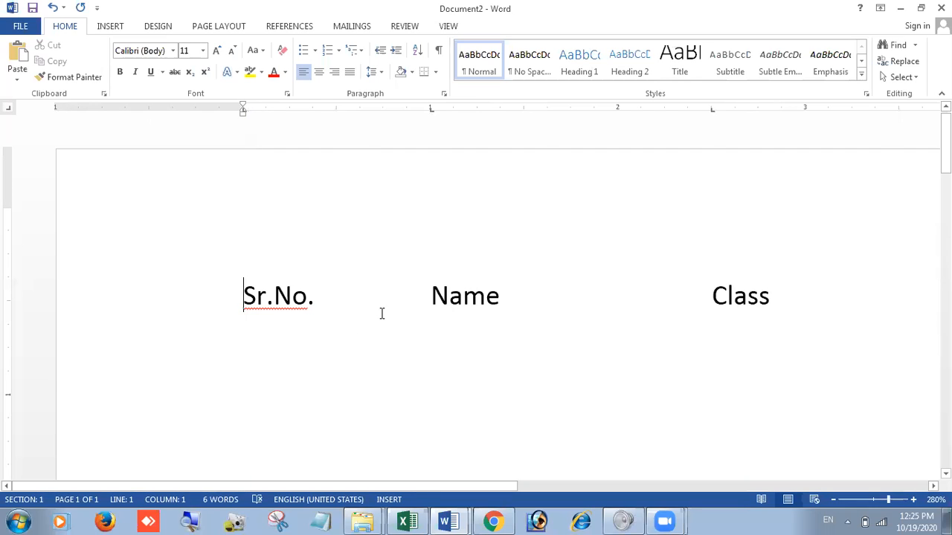
Step: Start a line below the headings and enter 1, the student's name, class IX and place Karnal at the tab stops
{"action": "scroll", "coordinate": [761, 207], "scroll_direction": "down", "scroll_amount": 16, "text": "ctrl"}
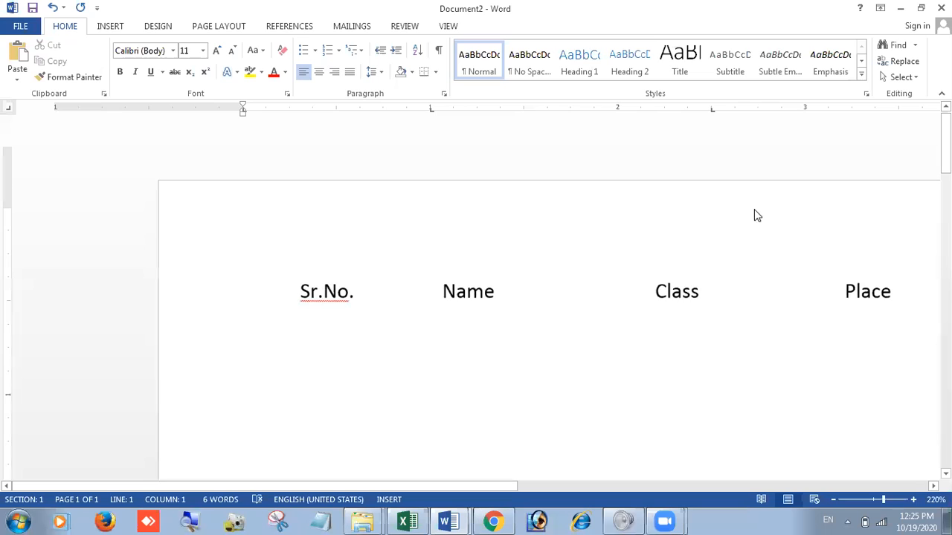
{"action": "left_click", "coordinate": [685, 189]}
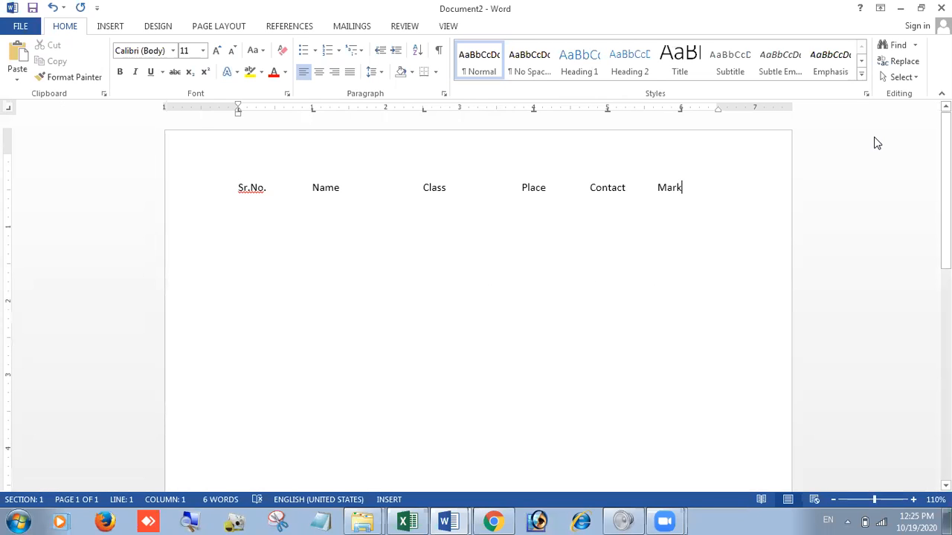
{"action": "key", "text": "Return"}
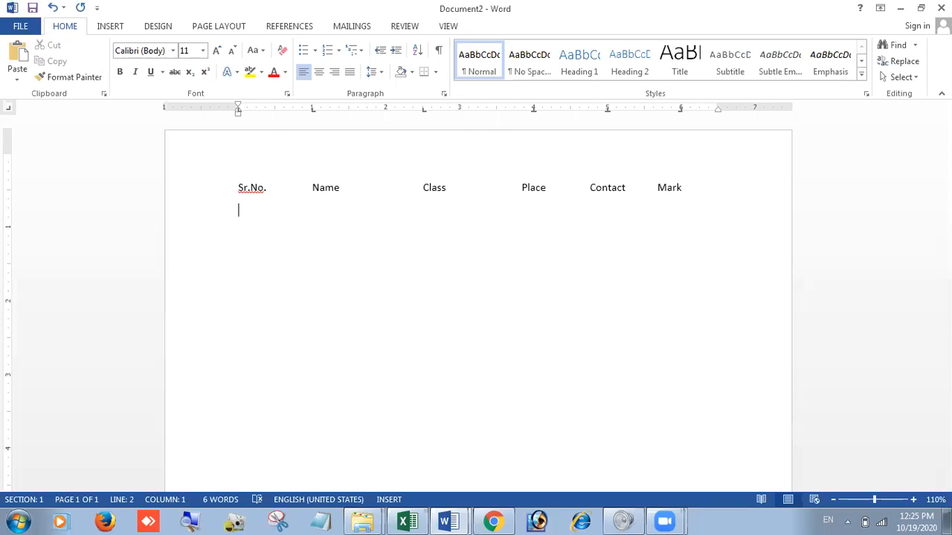
{"action": "type", "text": "1"}
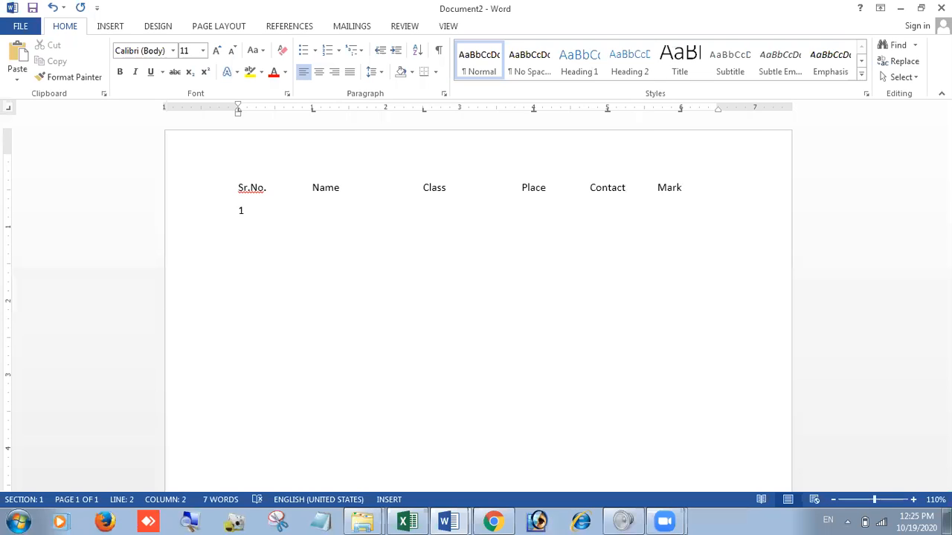
{"action": "key", "text": "Tab"}
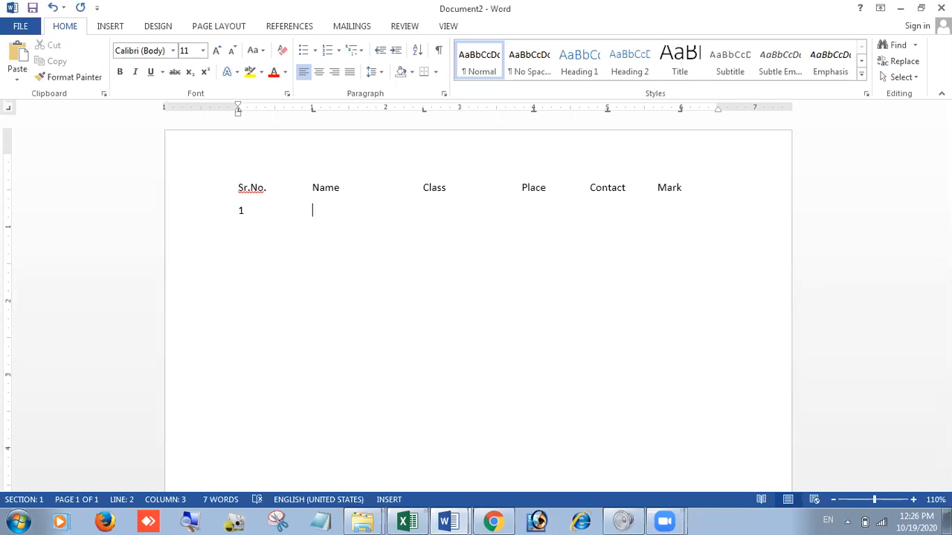
{"action": "type", "text": "Sam"}
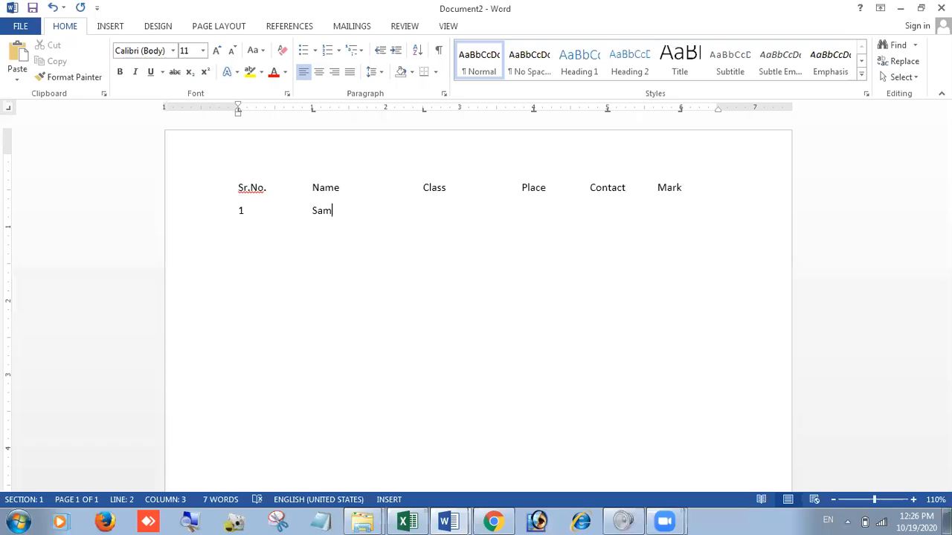
{"action": "type", "text": "eer\tIX"}
{"action": "key", "text": "Tab"}
{"action": "type", "text": "Karn"}
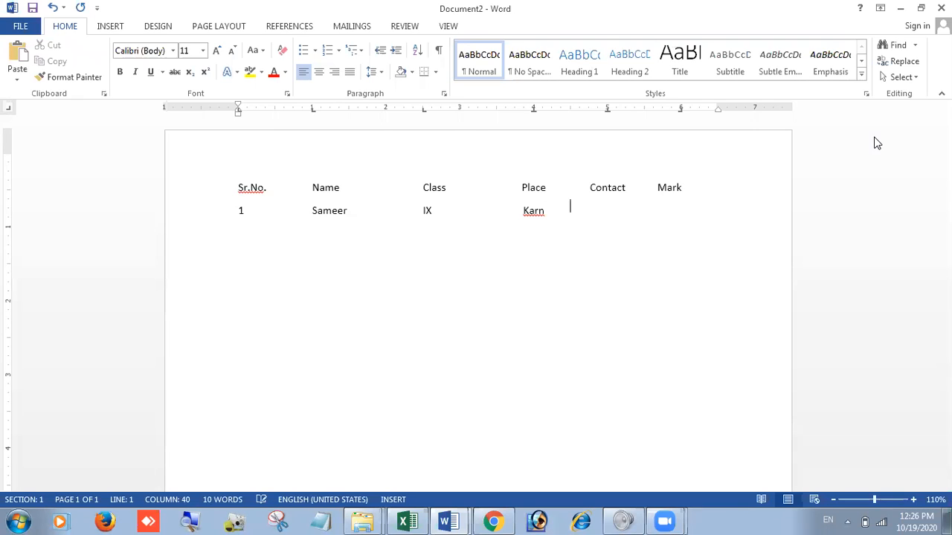
{"action": "type", "text": "al"}
{"action": "key", "text": "Tab"}
{"action": "double_click", "coordinate": [872, 137]}
{"action": "type", "text": "8999"}
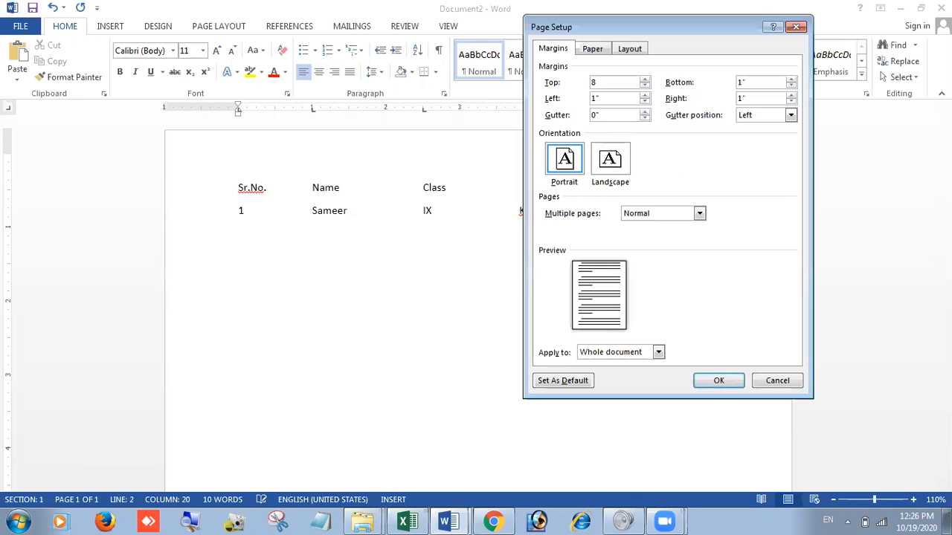
{"action": "left_click", "coordinate": [797, 26]}
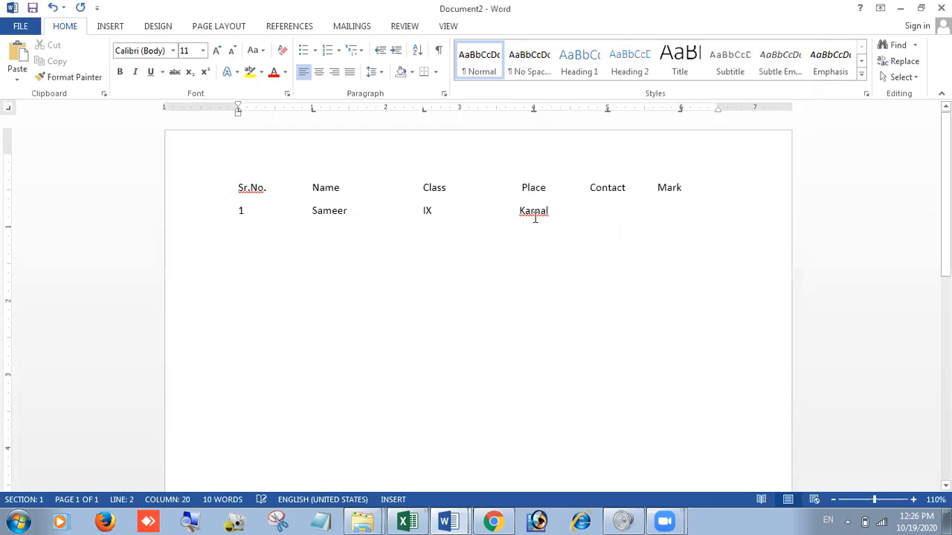
Step: Complete the first student's row with the contact number and the mark 98 under their headings
{"action": "left_click", "coordinate": [597, 199]}
{"action": "left_click", "coordinate": [607, 211]}
{"action": "type", "text": "9988776"}
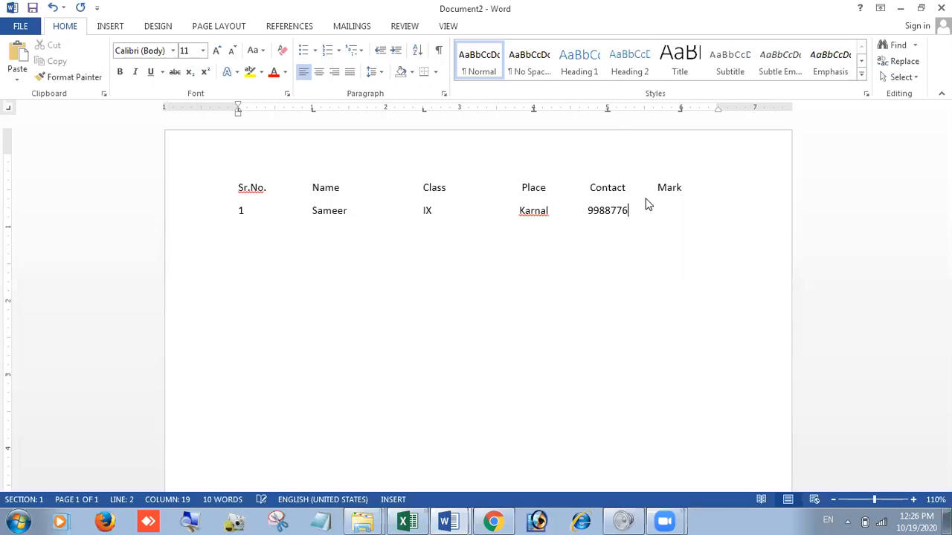
{"action": "key", "text": "F1"}
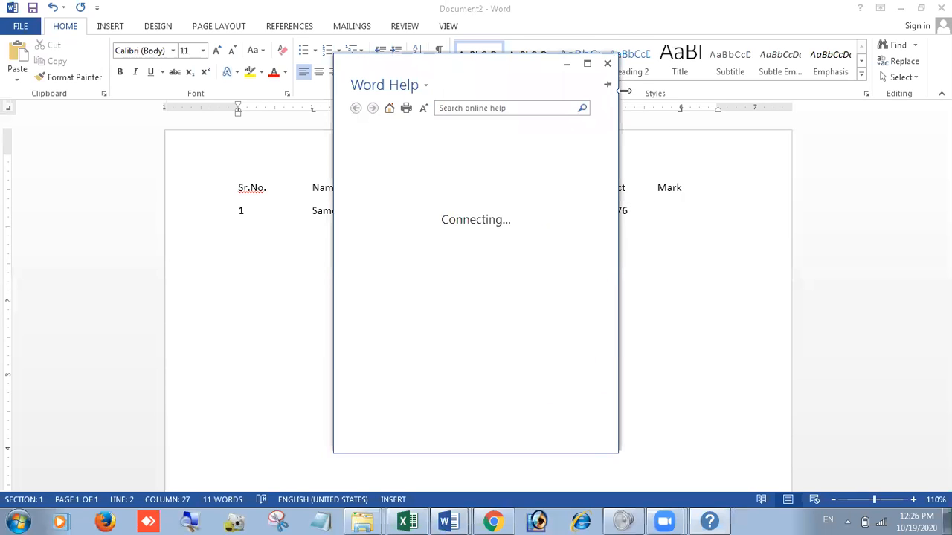
{"action": "left_click", "coordinate": [607, 64]}
{"action": "key", "text": "Tab"}
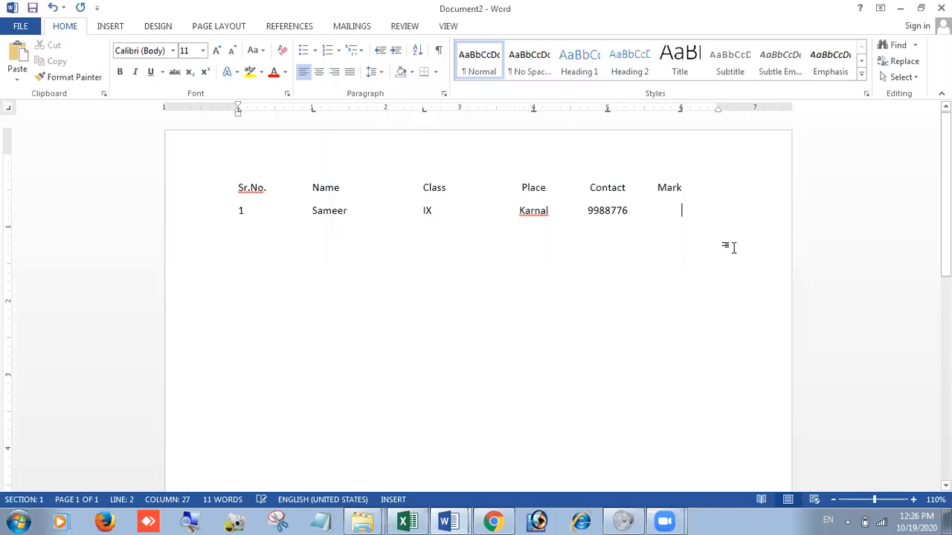
{"action": "type", "text": "98"}
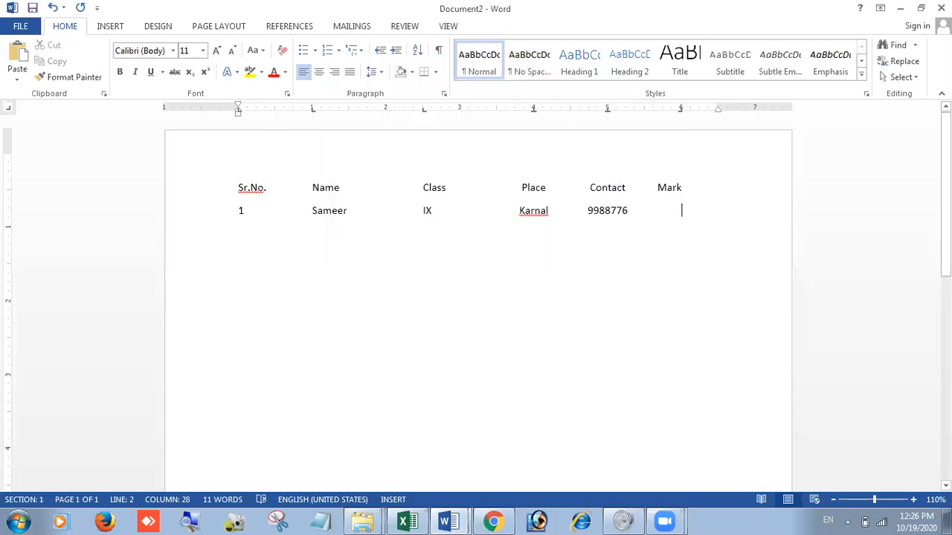
Step: Add a second row with 2, the student's name, class IX, place Karnal, the contact number and mark 96
{"action": "key", "text": "Return"}
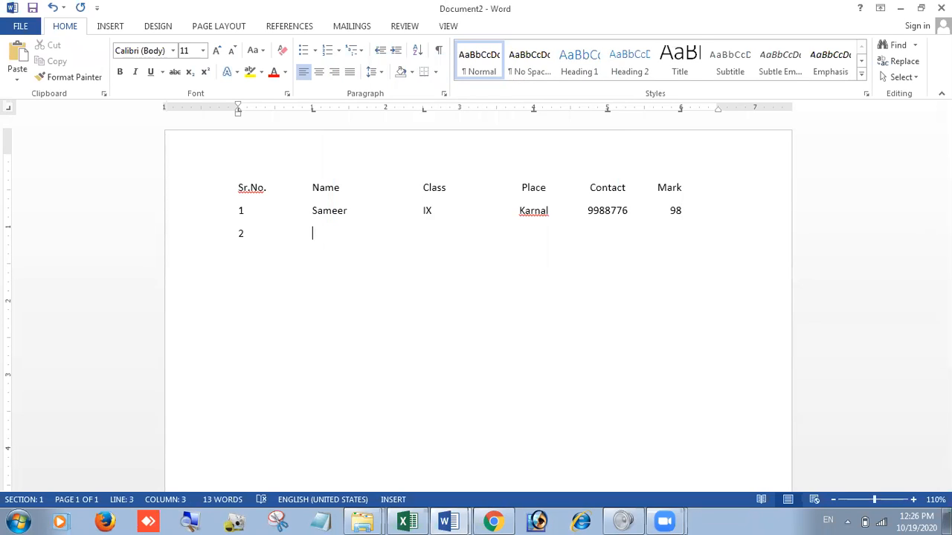
{"action": "type", "text": "Rohan"}
{"action": "key", "text": "Tab"}
{"action": "type", "text": "IX"}
{"action": "key", "text": "Tab"}
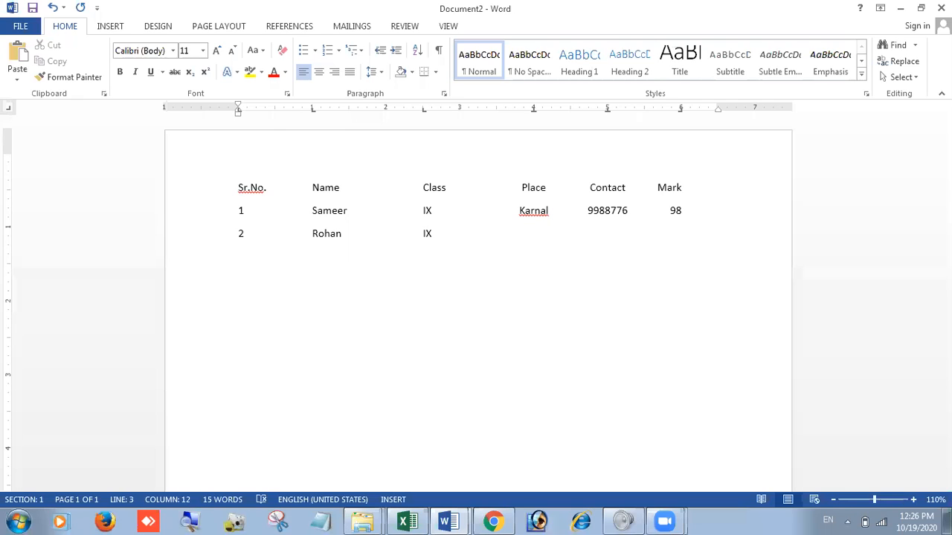
{"action": "type", "text": "Karnal"}
{"action": "key", "text": "Tab"}
{"action": "type", "text": "98876578"}
{"action": "key", "text": "BackSpace"}
{"action": "type", "text": "96"}
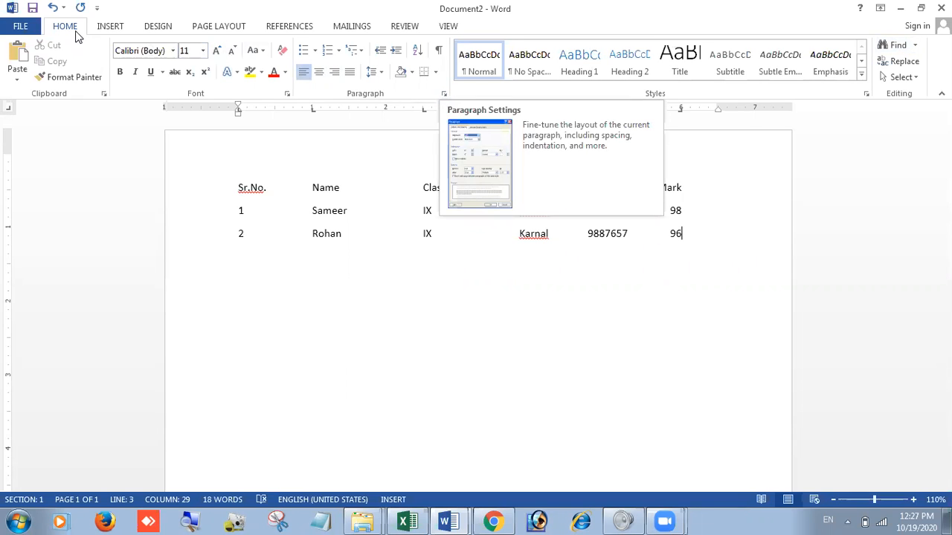
Step: Open the tab settings for the second student's row and examine the alignment of each stop from 0" to 6"
{"action": "left_click", "coordinate": [444, 93]}
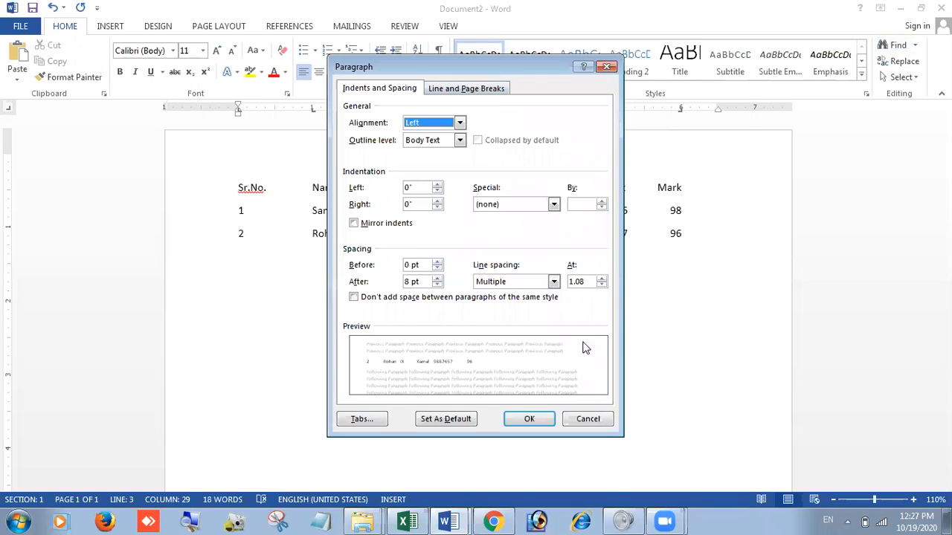
{"action": "left_click", "coordinate": [361, 419]}
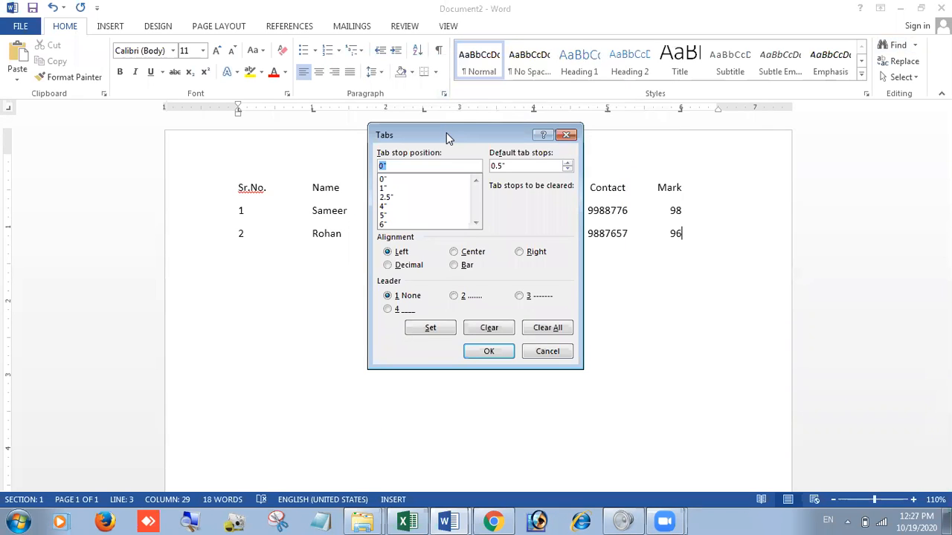
{"action": "left_click_drag", "start_coordinate": [446, 132], "coordinate": [455, 255]}
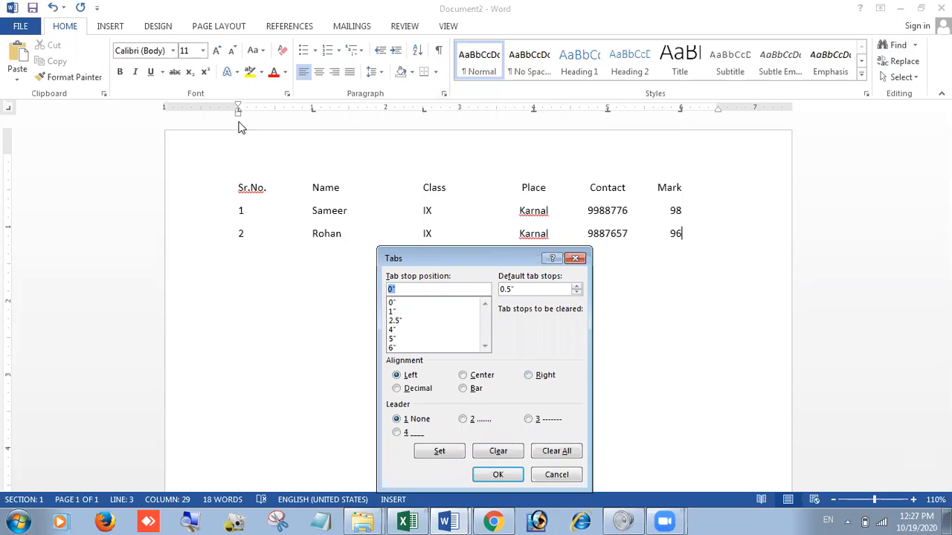
{"action": "left_click", "coordinate": [397, 303]}
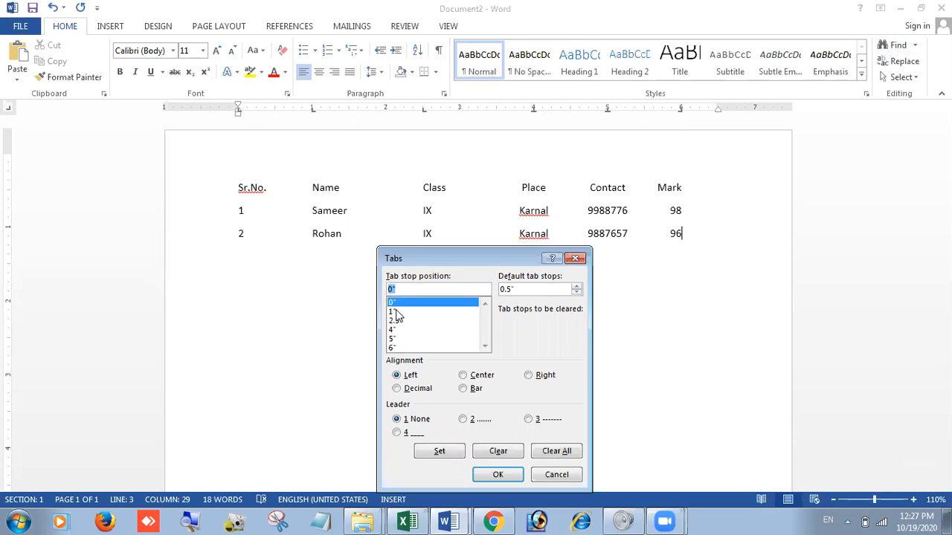
{"action": "left_click", "coordinate": [397, 312]}
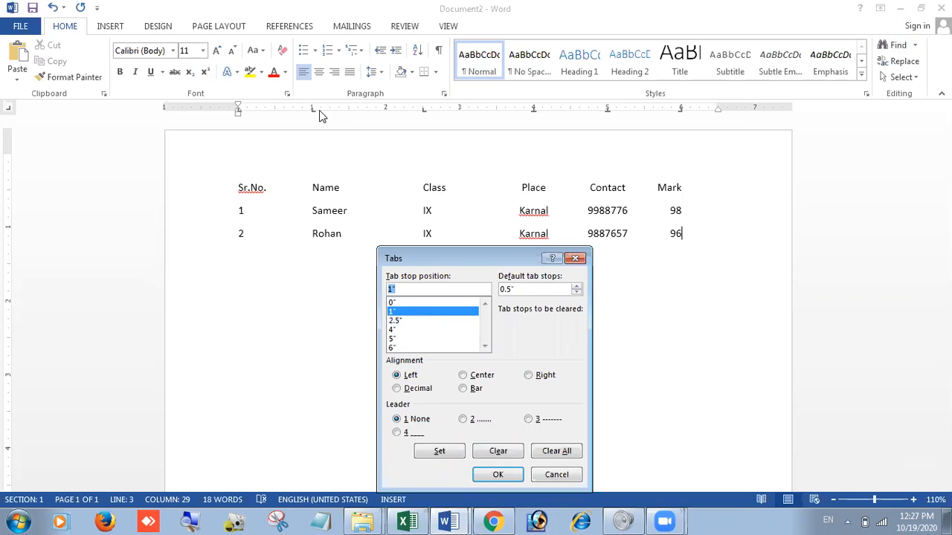
{"action": "left_click", "coordinate": [397, 321]}
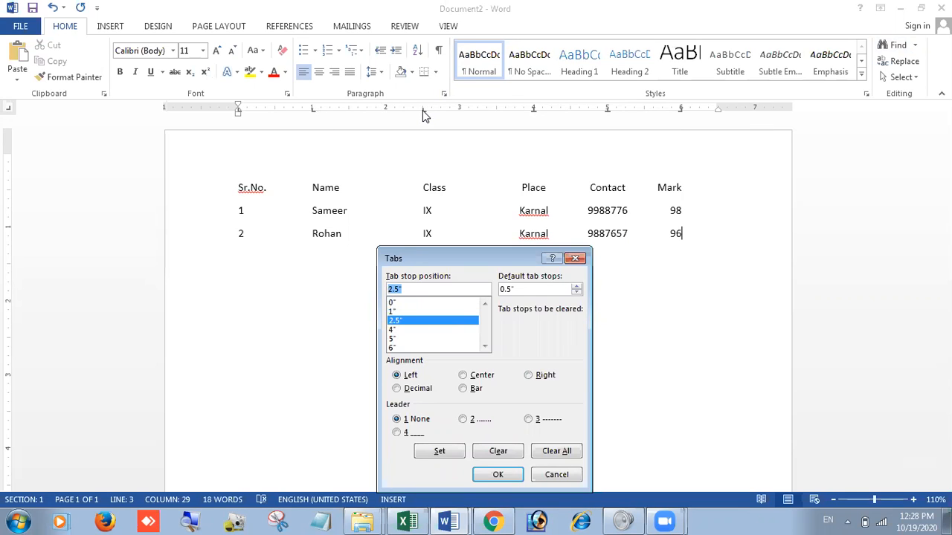
{"action": "left_click", "coordinate": [397, 329]}
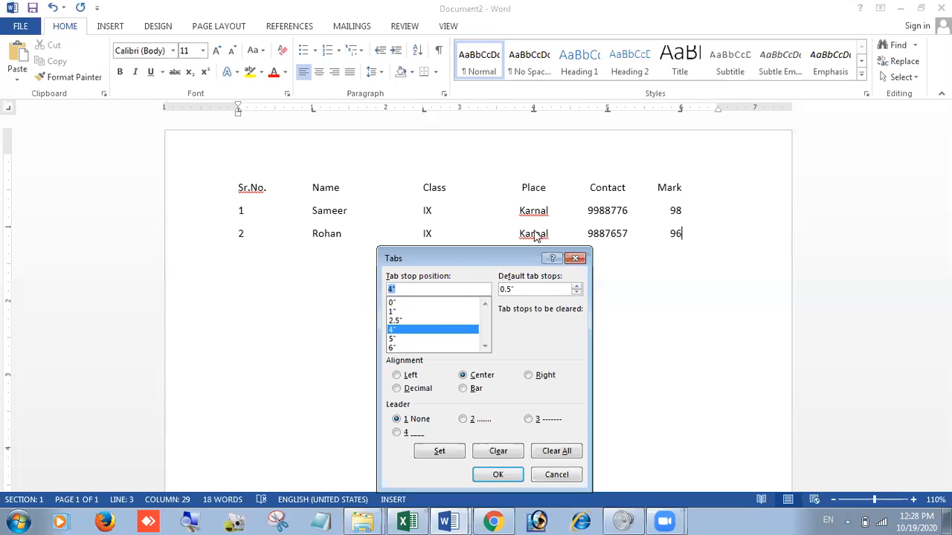
{"action": "left_click", "coordinate": [394, 338]}
{"action": "left_click", "coordinate": [395, 347]}
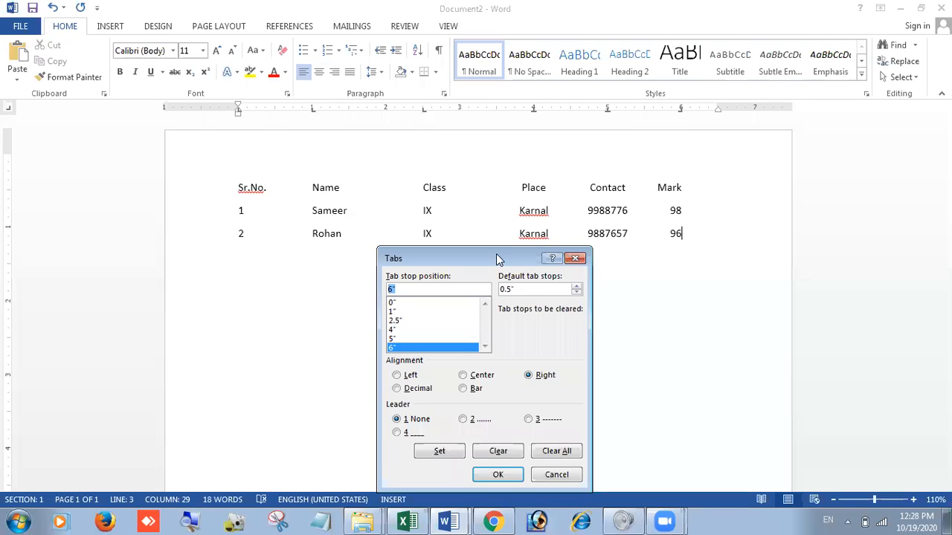
Step: Set the 6" tab stop in the second student's row to left alignment
{"action": "left_click_drag", "start_coordinate": [498, 258], "coordinate": [468, 125]}
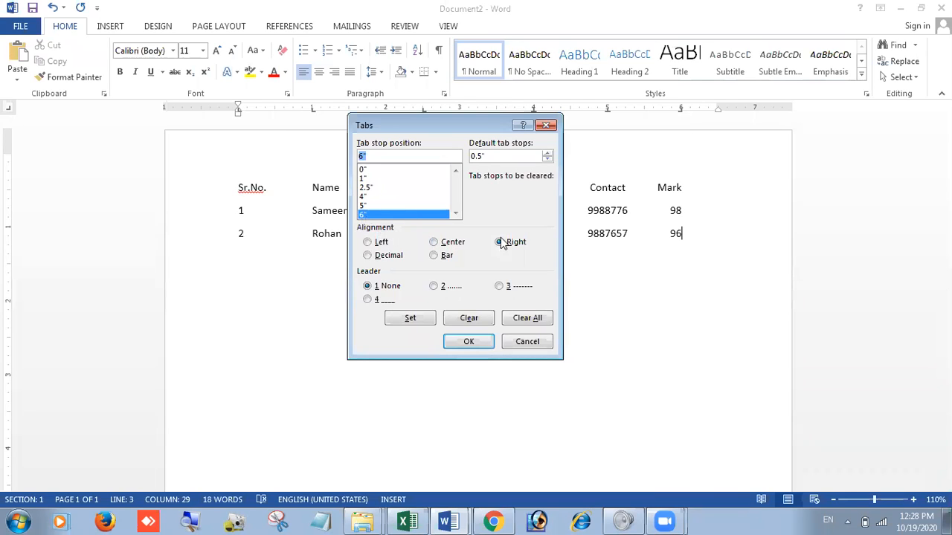
{"action": "left_click", "coordinate": [382, 244]}
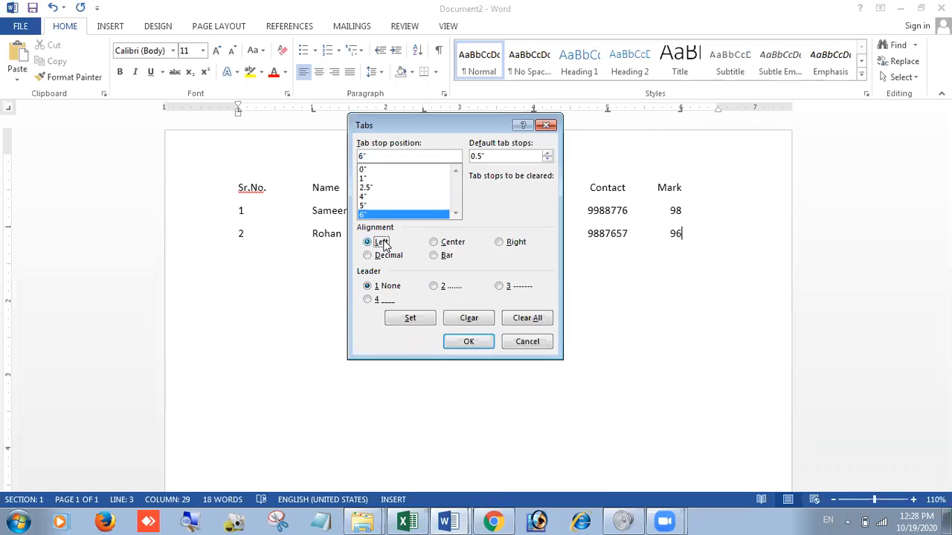
{"action": "left_click", "coordinate": [419, 321]}
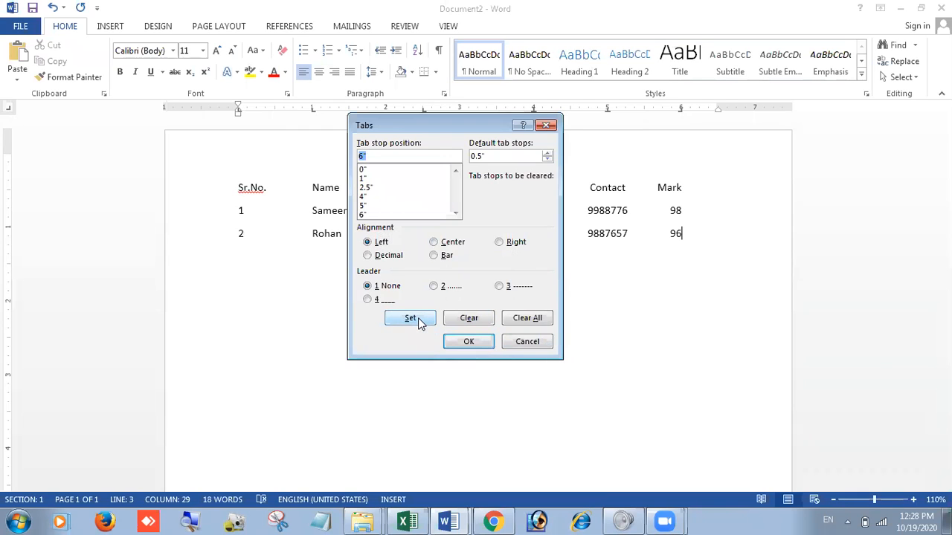
{"action": "left_click", "coordinate": [465, 342]}
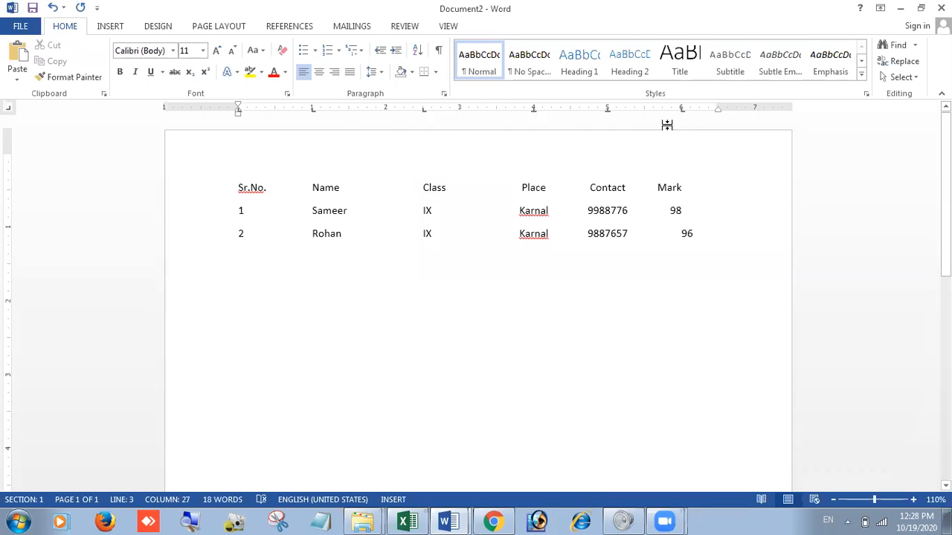
Step: Set the 6" tab stop in the first student's row to left alignment
{"action": "left_click", "coordinate": [676, 228]}
{"action": "left_click", "coordinate": [671, 211]}
{"action": "left_click", "coordinate": [446, 96]}
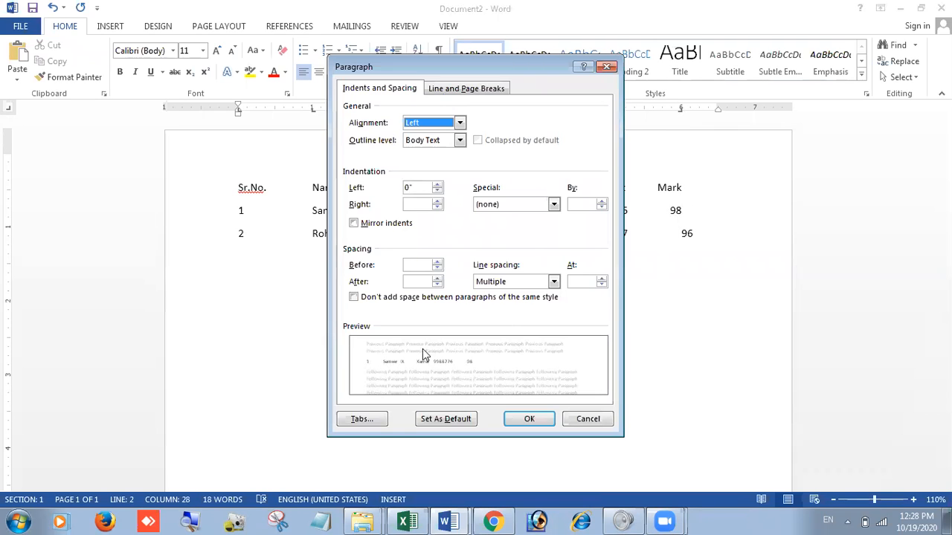
{"action": "left_click", "coordinate": [365, 419]}
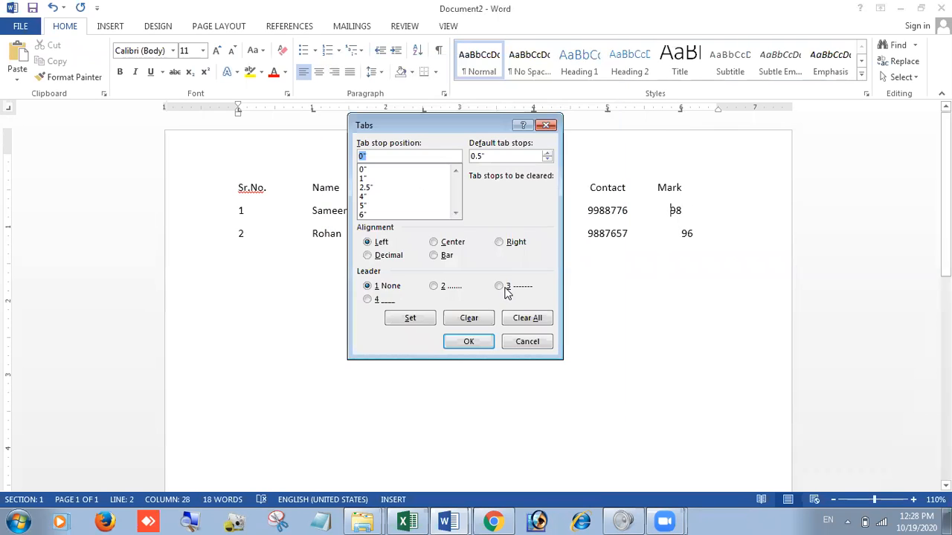
{"action": "left_click", "coordinate": [437, 215]}
{"action": "left_click", "coordinate": [393, 247]}
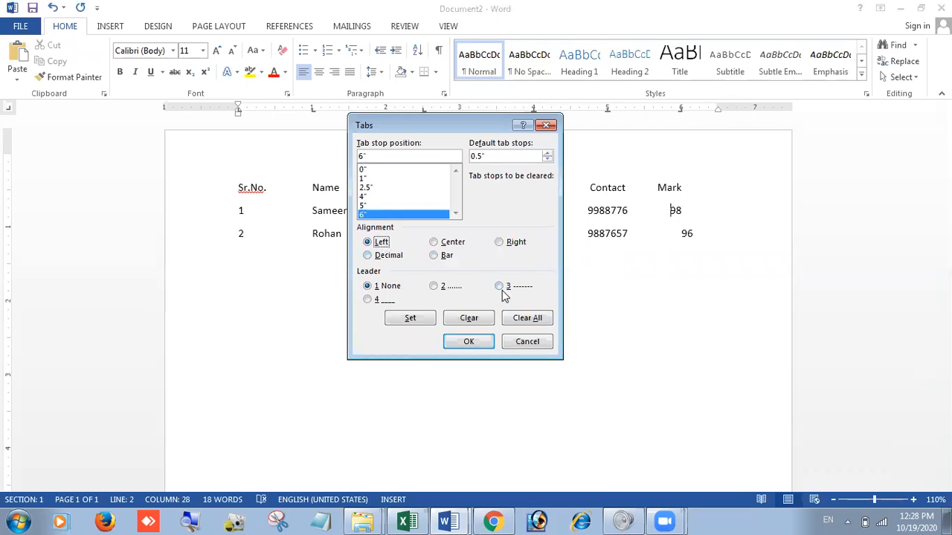
{"action": "left_click", "coordinate": [462, 342]}
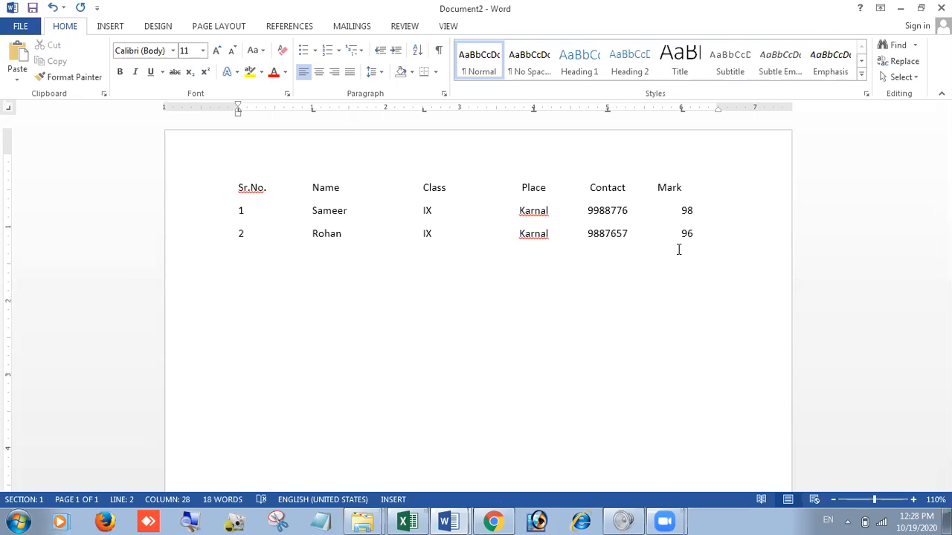
Step: Clear the 4" tab stop from the first student's row
{"action": "left_click", "coordinate": [444, 93]}
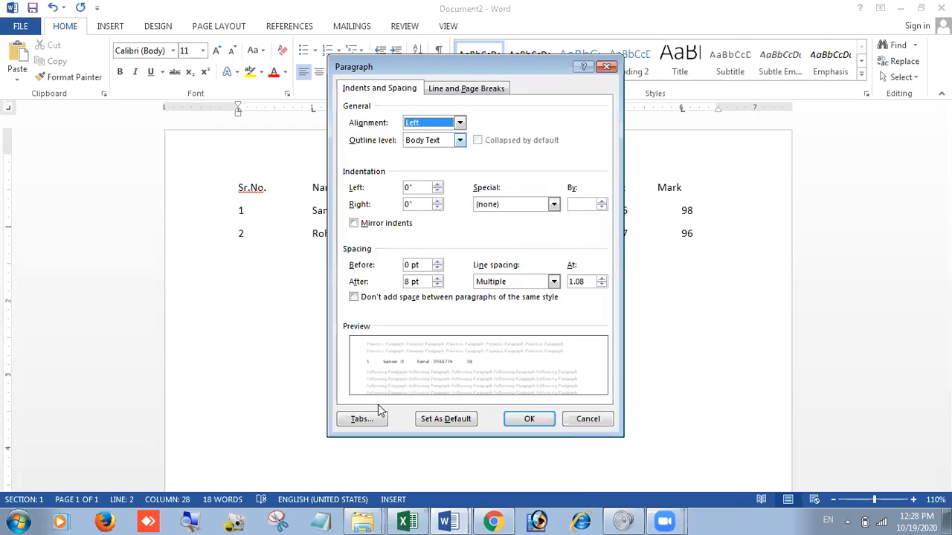
{"action": "left_click", "coordinate": [358, 420]}
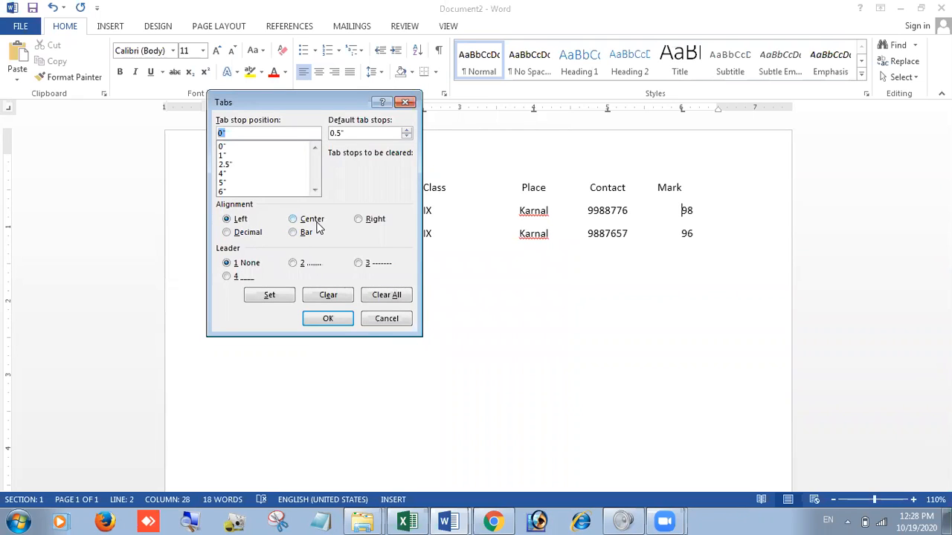
{"action": "left_click", "coordinate": [316, 223]}
{"action": "left_click", "coordinate": [232, 173]}
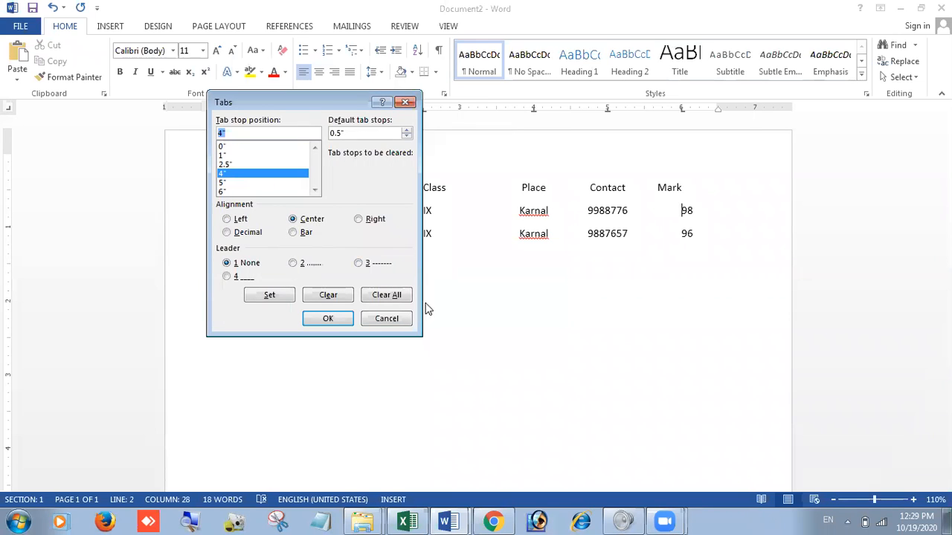
{"action": "left_click", "coordinate": [328, 297]}
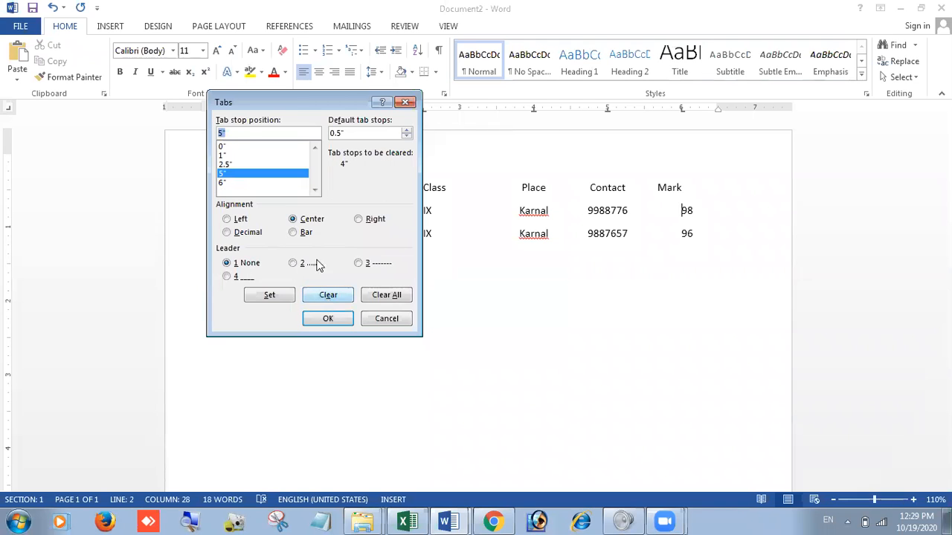
{"action": "left_click", "coordinate": [334, 320]}
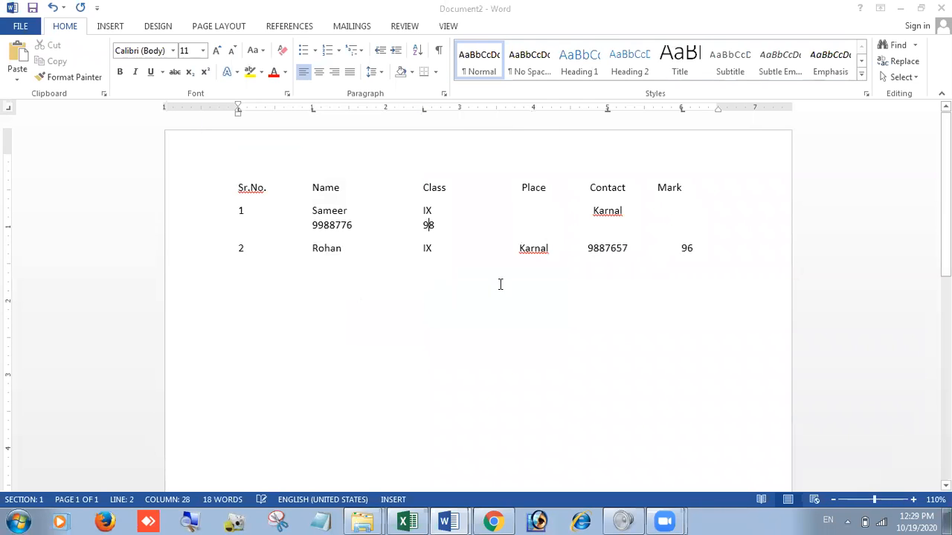
Step: Undo the clearing of the 4" tab stop, redo it to compare the row, and undo it again
{"action": "left_click", "coordinate": [537, 111]}
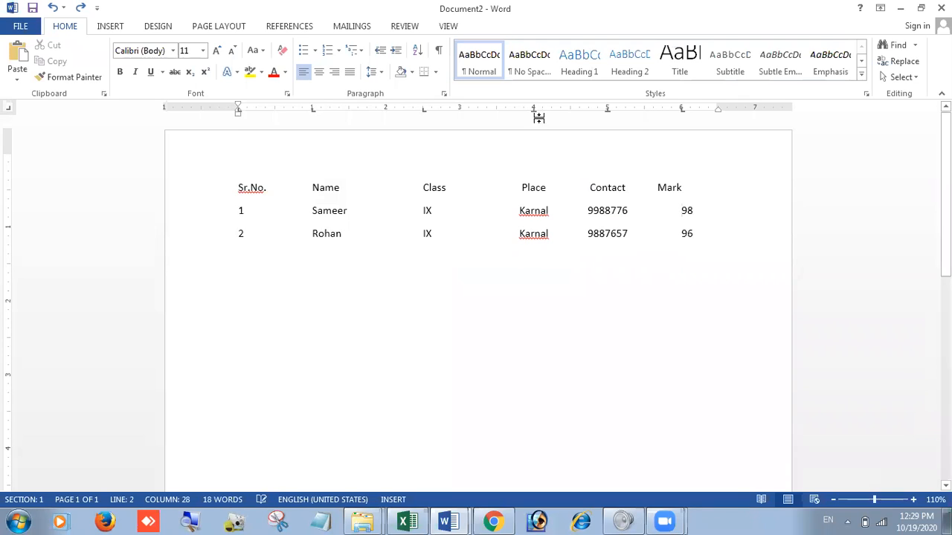
{"action": "key", "text": "ctrl+z"}
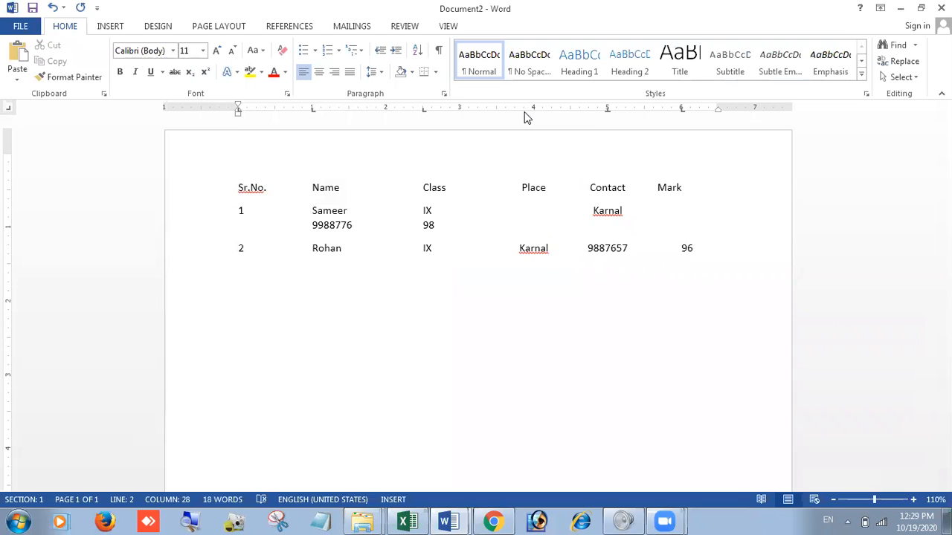
{"action": "key", "text": "ctrl+y"}
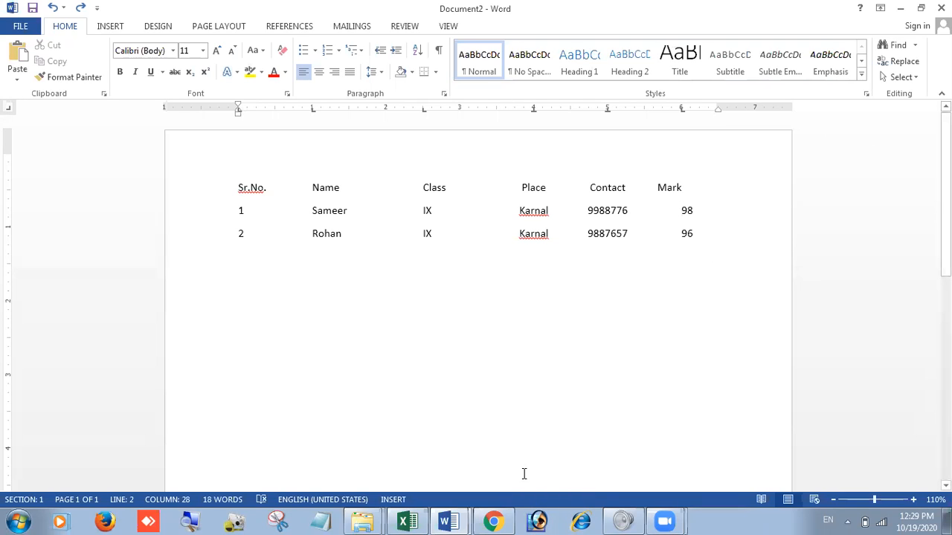
Step: Delete the heading line and both student rows from the document
{"action": "key", "text": "Down"}
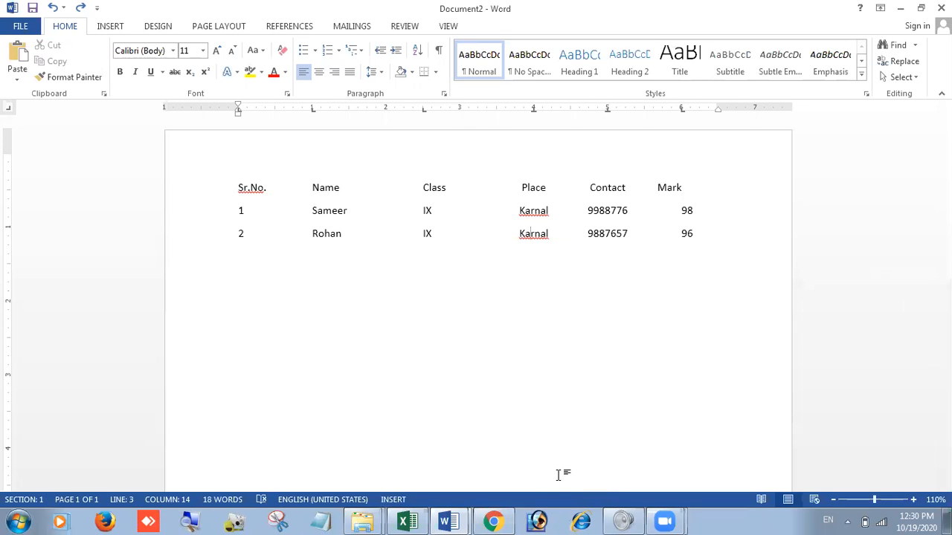
{"action": "left_click_drag", "start_coordinate": [237, 187], "coordinate": [684, 263]}
{"action": "key", "text": "Delete"}
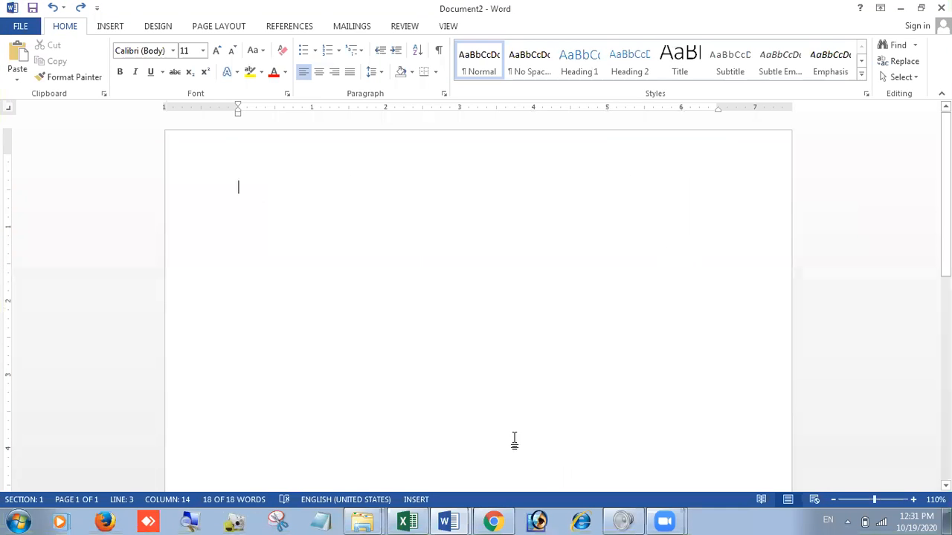
Step: Switch to Document1 and select its first paragraph, beginning "In 1981, Microsoft hired"
{"action": "left_click", "coordinate": [443, 491]}
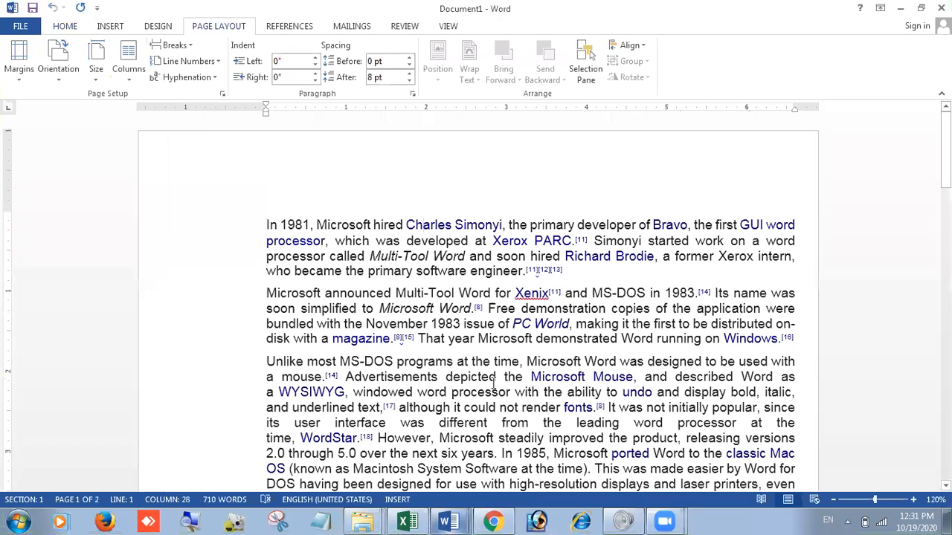
{"action": "left_click", "coordinate": [707, 187]}
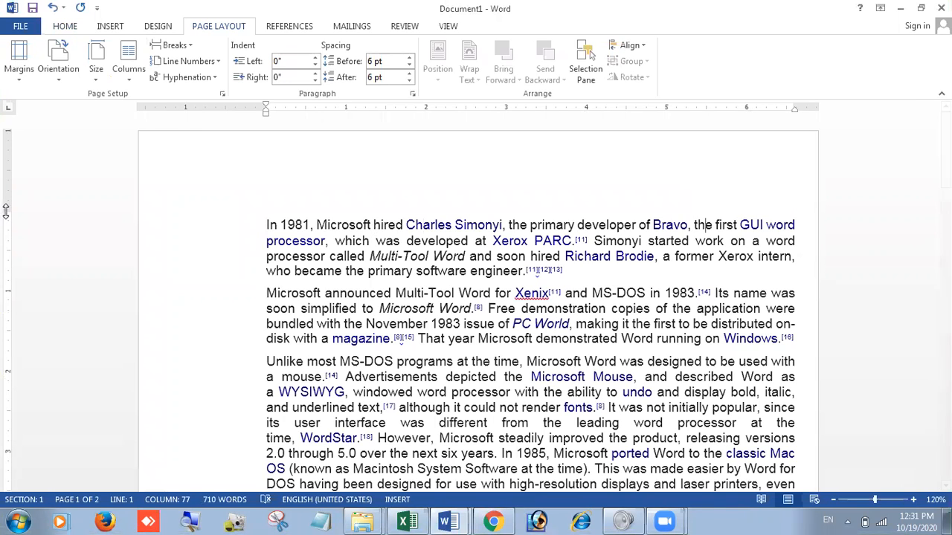
{"action": "left_click_drag", "start_coordinate": [21, 206], "coordinate": [20, 113]}
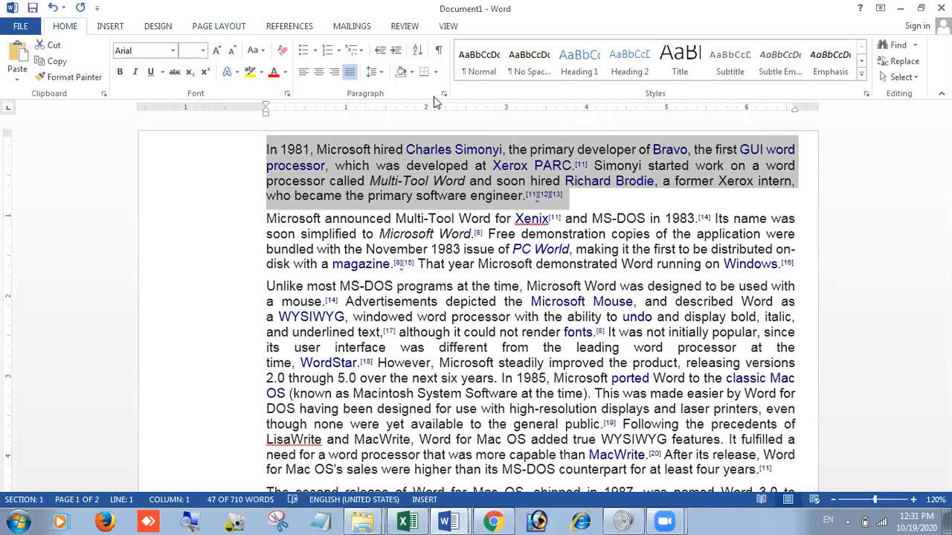
{"action": "left_click", "coordinate": [216, 30]}
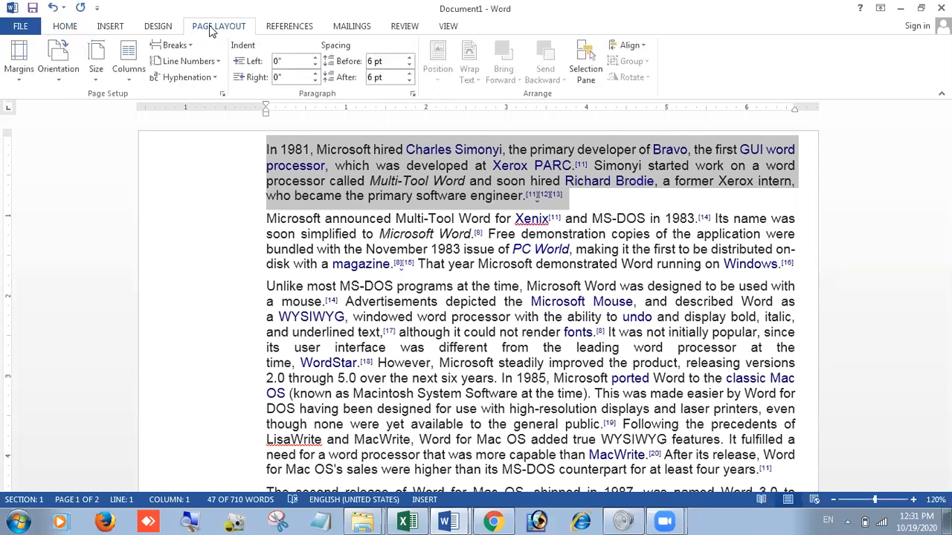
{"action": "left_click", "coordinate": [65, 27]}
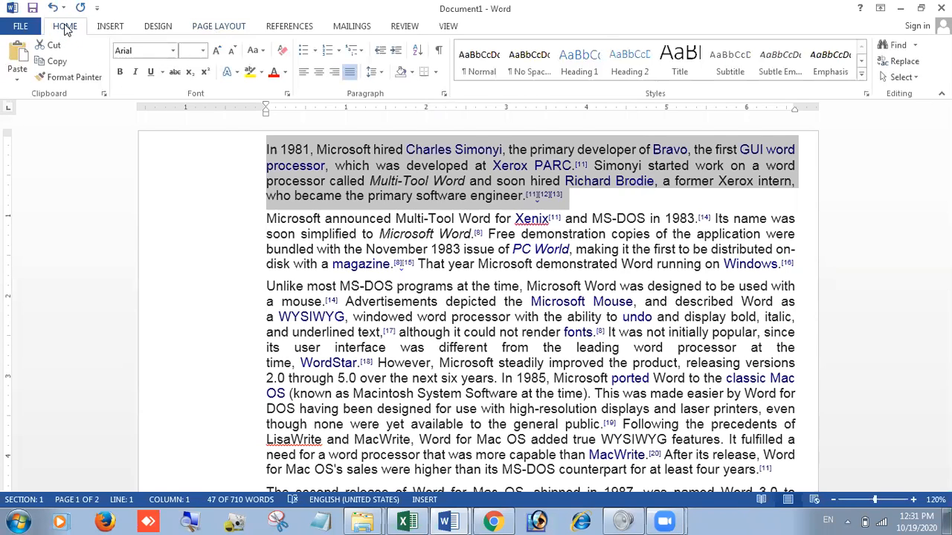
Step: Try spacing of 0 pt before and 12 pt after on the first paragraph with single line spacing, and undo it
{"action": "left_click", "coordinate": [444, 94]}
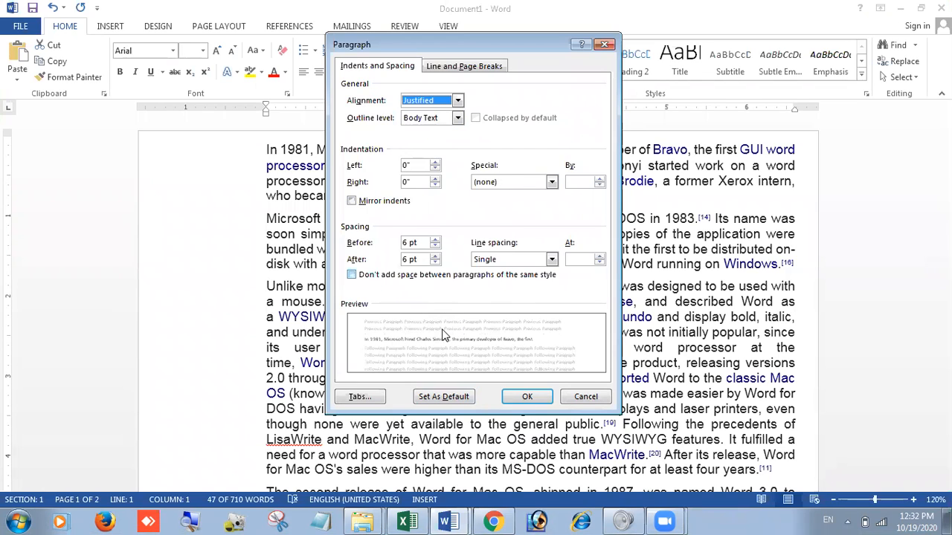
{"action": "left_click", "coordinate": [435, 239]}
{"action": "left_click", "coordinate": [435, 239]}
{"action": "left_click", "coordinate": [437, 245]}
{"action": "left_click", "coordinate": [437, 246]}
{"action": "left_click", "coordinate": [437, 245]}
{"action": "left_click", "coordinate": [437, 245]}
{"action": "left_click", "coordinate": [437, 239]}
{"action": "left_click", "coordinate": [436, 240]}
{"action": "left_click", "coordinate": [436, 246]}
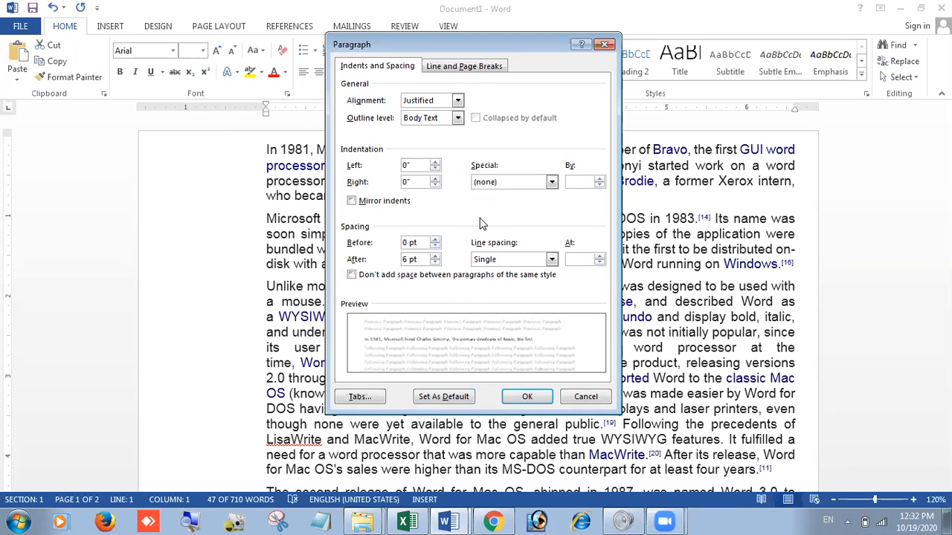
{"action": "left_click", "coordinate": [436, 255]}
{"action": "left_click", "coordinate": [520, 259]}
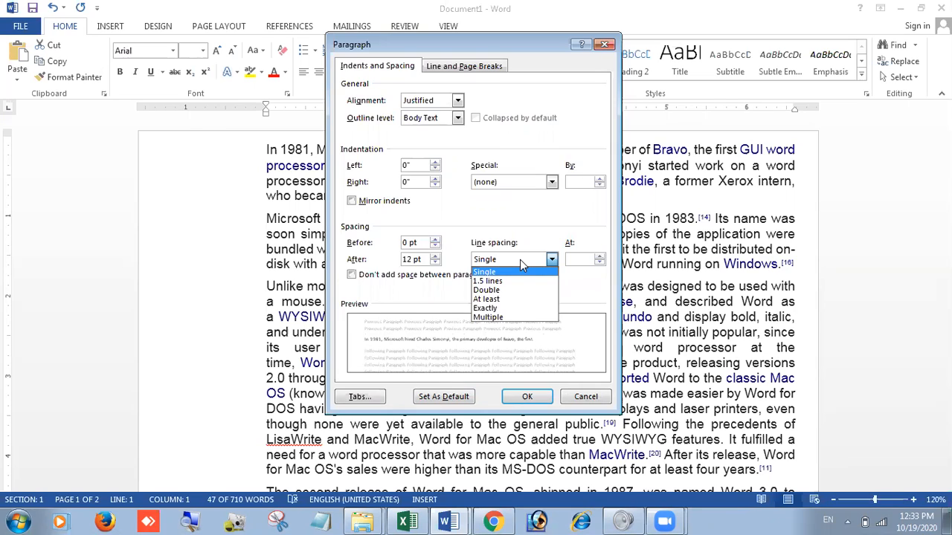
{"action": "left_click", "coordinate": [519, 259]}
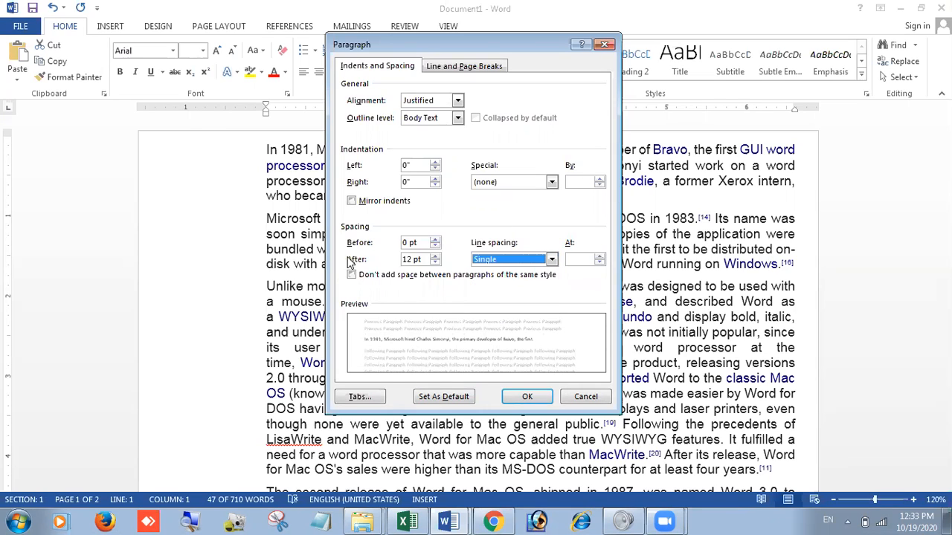
{"action": "left_click", "coordinate": [527, 396]}
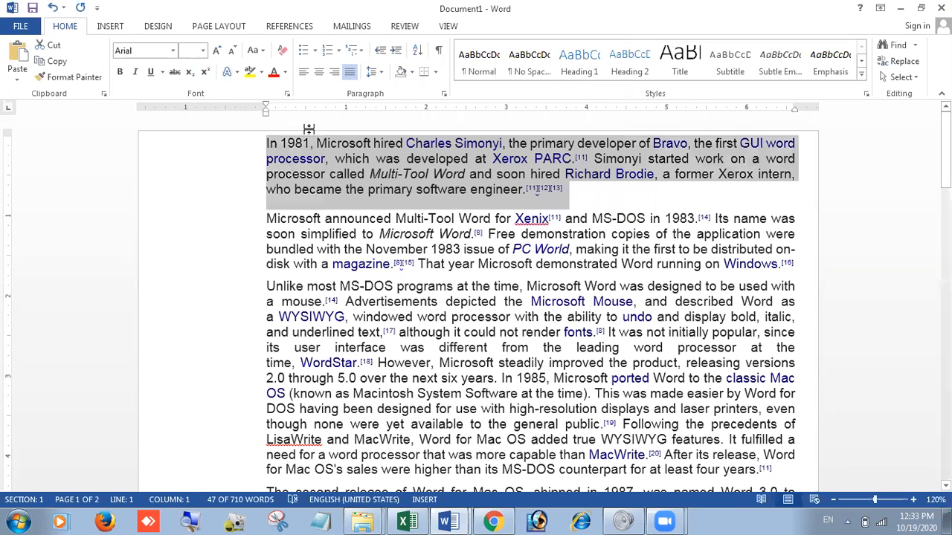
{"action": "key", "text": "ctrl+z"}
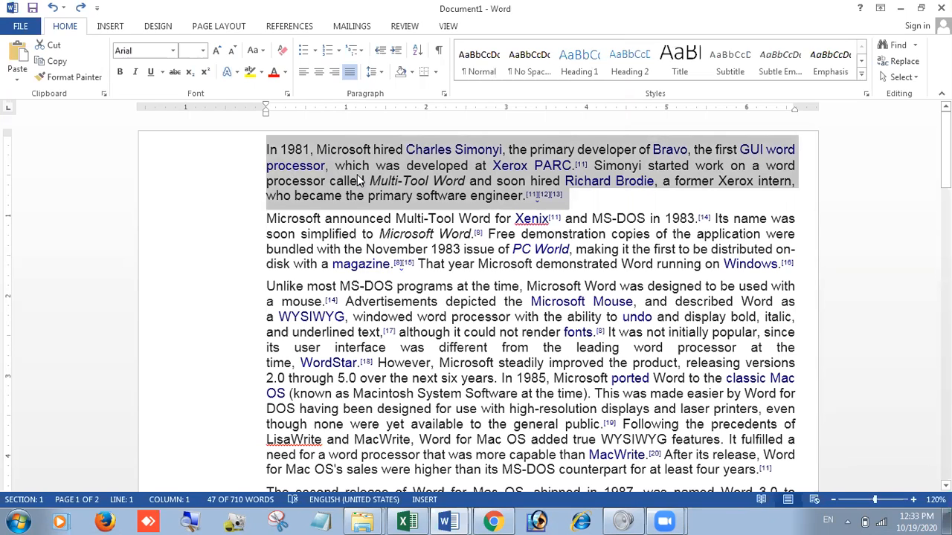
Step: Redo the spacing change on the first paragraph to compare it, and undo it again
{"action": "key", "text": "ctrl+y"}
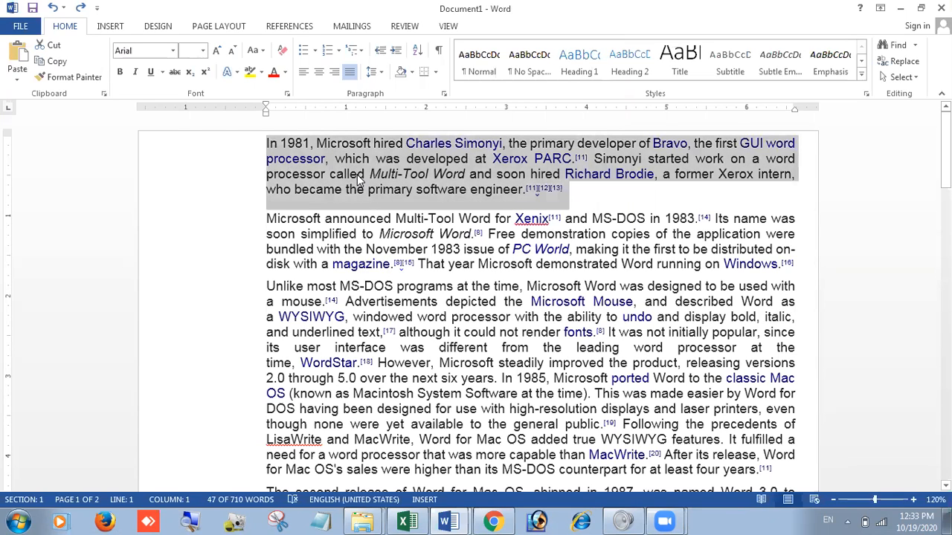
{"action": "key", "text": "ctrl+z"}
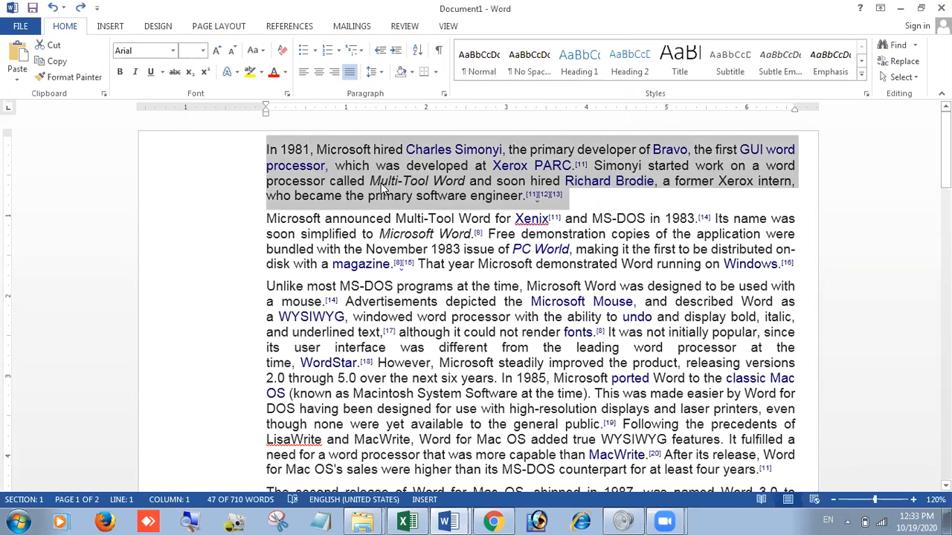
Step: Set the line spacing of the first paragraph to 1.5 lines, keeping 6 pt before and after
{"action": "right_click", "coordinate": [380, 183]}
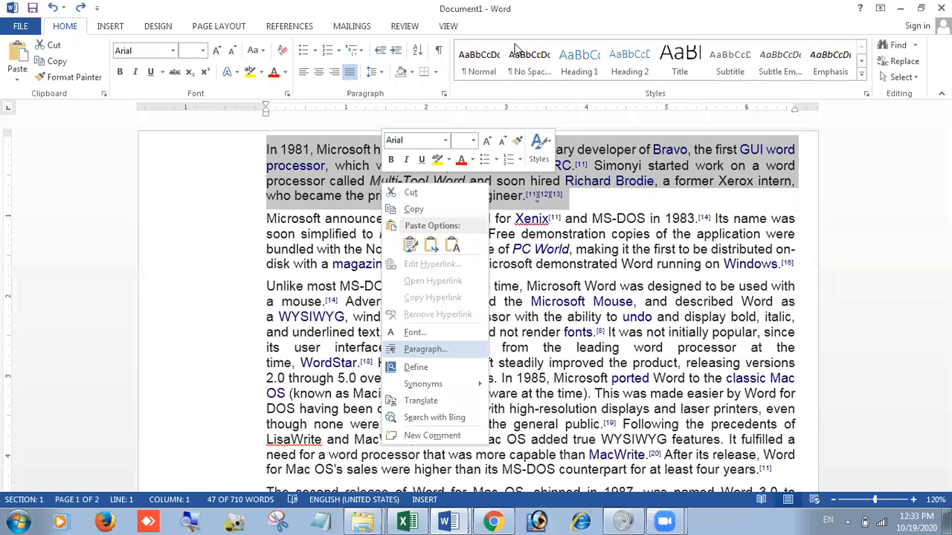
{"action": "key", "text": "Return"}
{"action": "left_click_drag", "start_coordinate": [517, 50], "coordinate": [530, 21]}
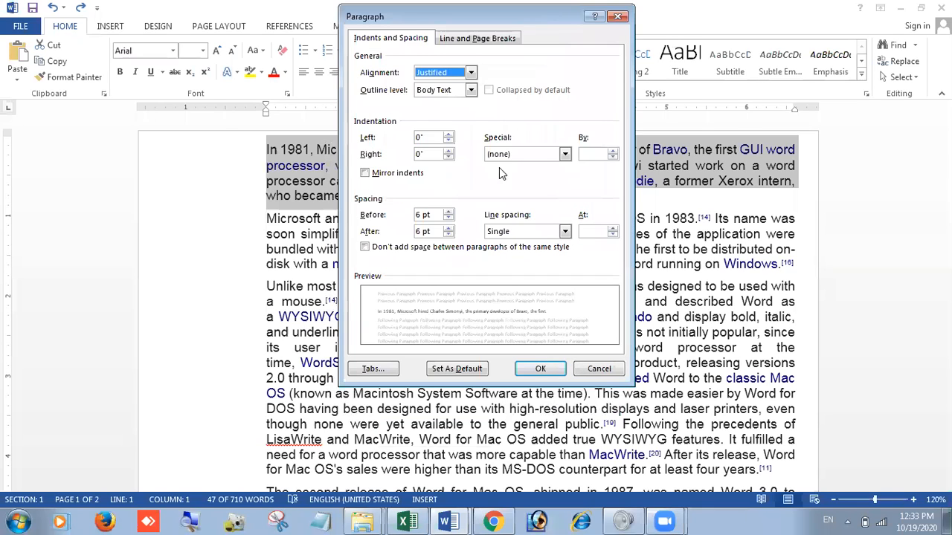
{"action": "left_click", "coordinate": [564, 232]}
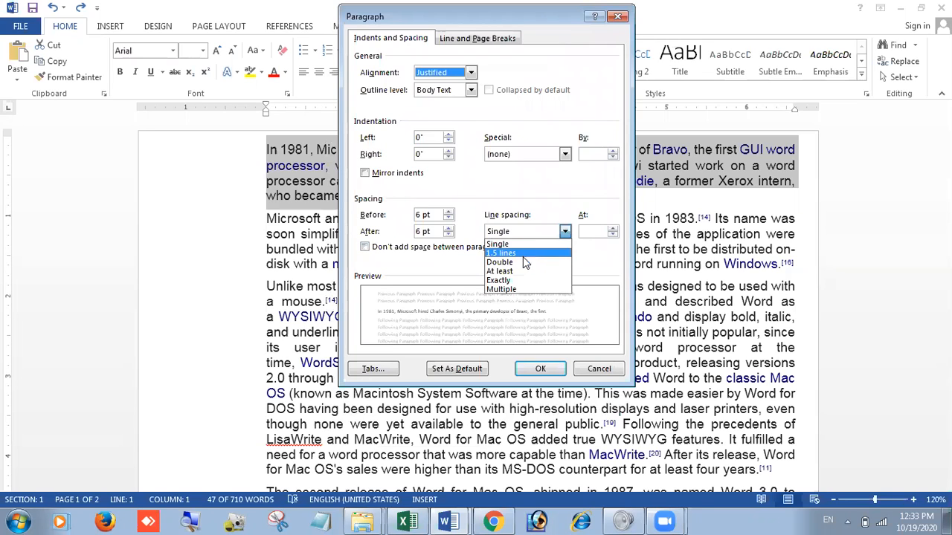
{"action": "left_click", "coordinate": [523, 258]}
{"action": "left_click", "coordinate": [557, 232]}
{"action": "left_click", "coordinate": [516, 254]}
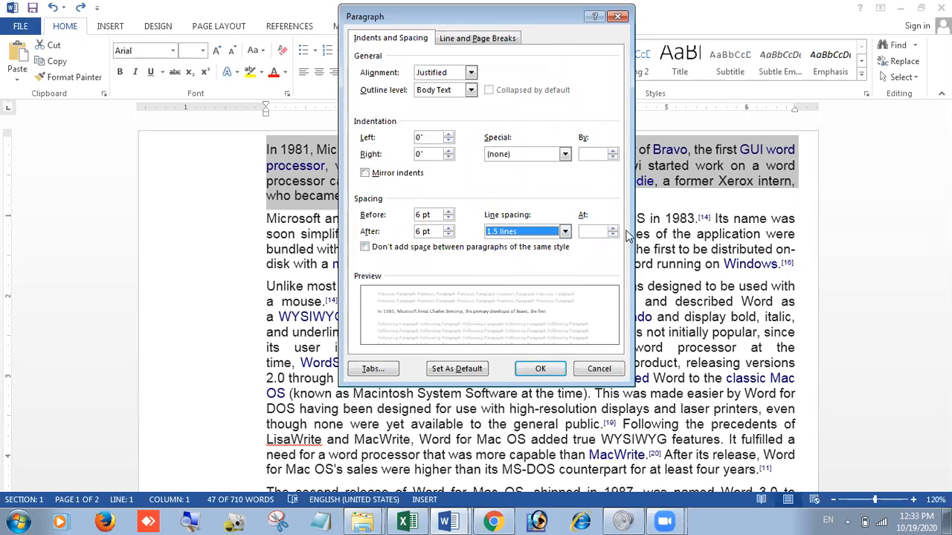
{"action": "left_click", "coordinate": [524, 369]}
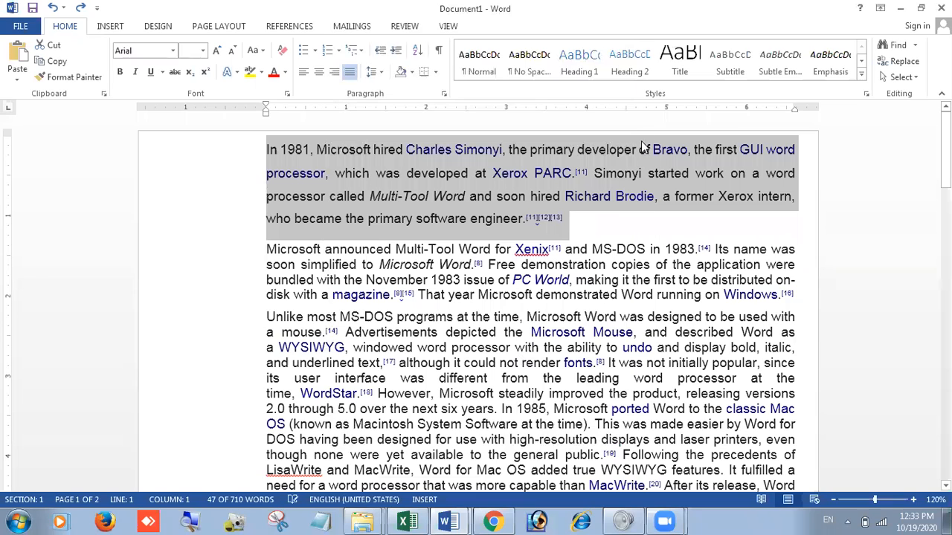
Step: Insert an empty line above the first paragraph and set that paragraph's line spacing to Double
{"action": "left_click", "coordinate": [635, 201]}
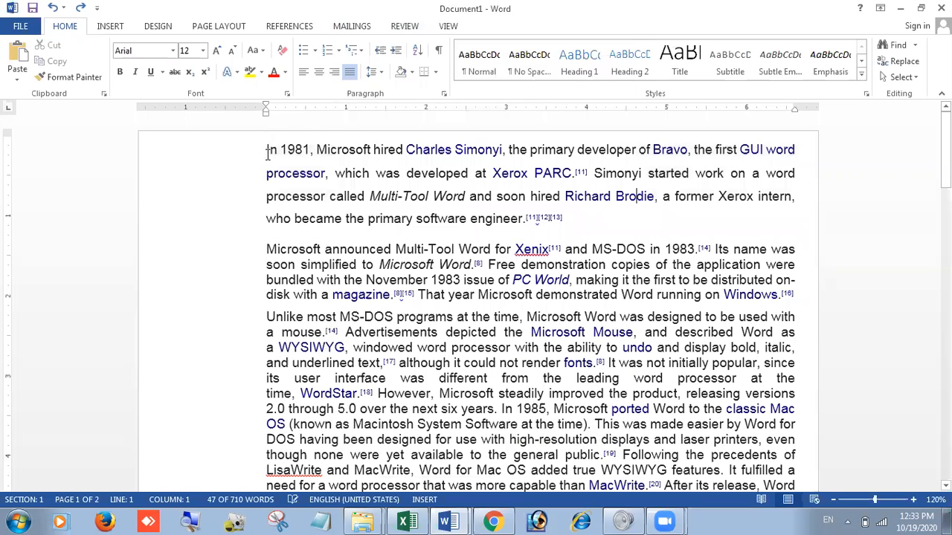
{"action": "key", "text": "ctrl+Home"}
{"action": "key", "text": "Return"}
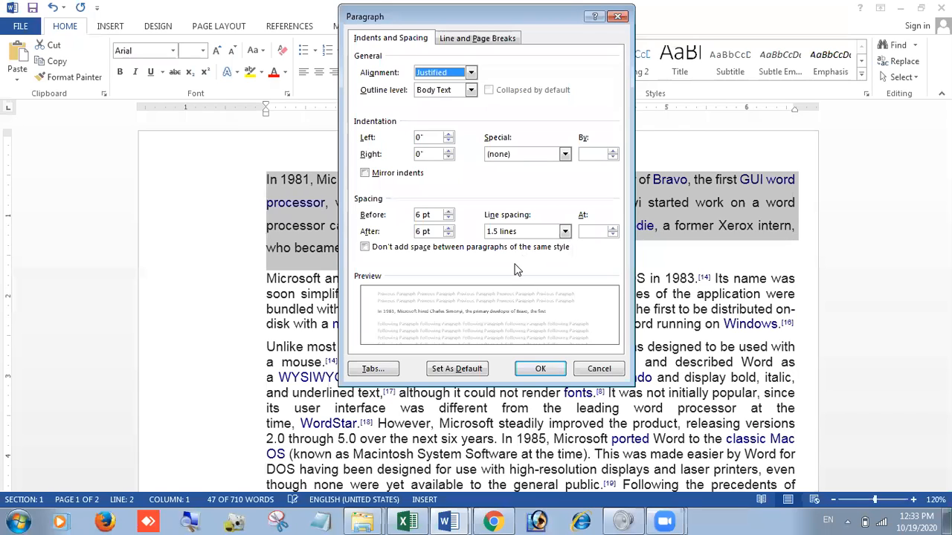
{"action": "left_click", "coordinate": [548, 368]}
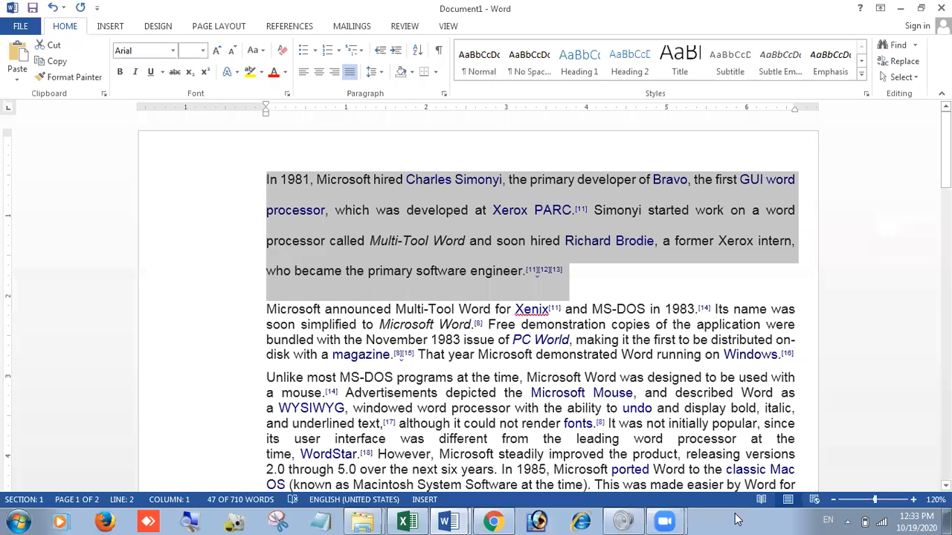
Step: Compare the line spacing options for the first paragraph and apply At least 13 pt
{"action": "left_click", "coordinate": [444, 93]}
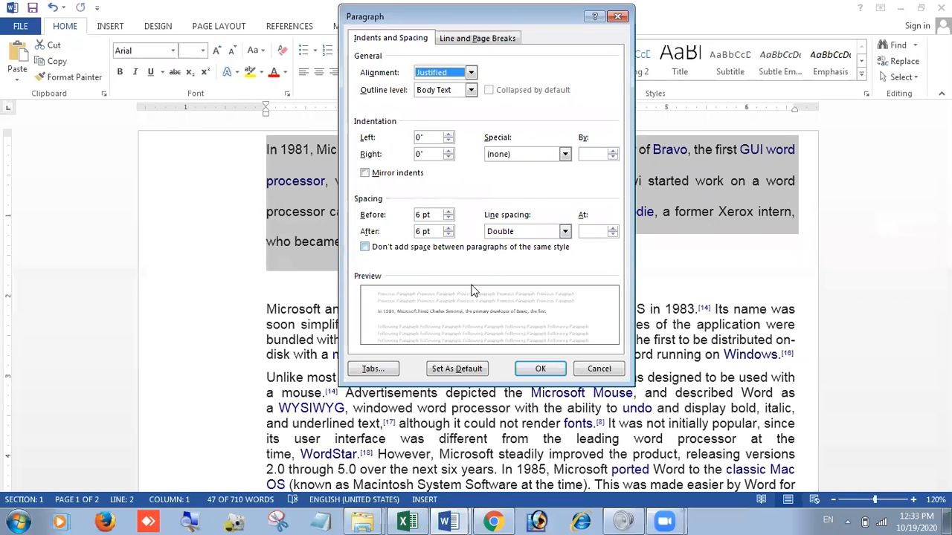
{"action": "left_click", "coordinate": [546, 234]}
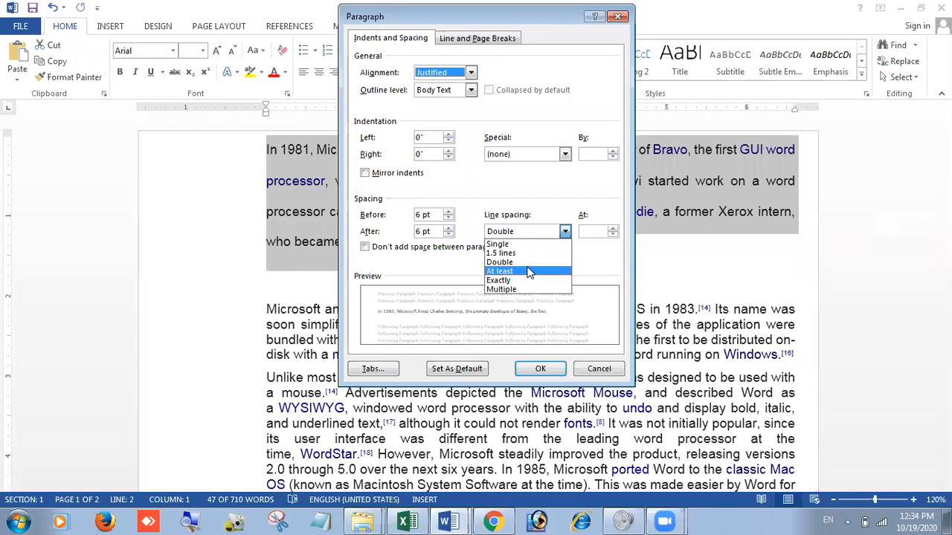
{"action": "left_click", "coordinate": [529, 272]}
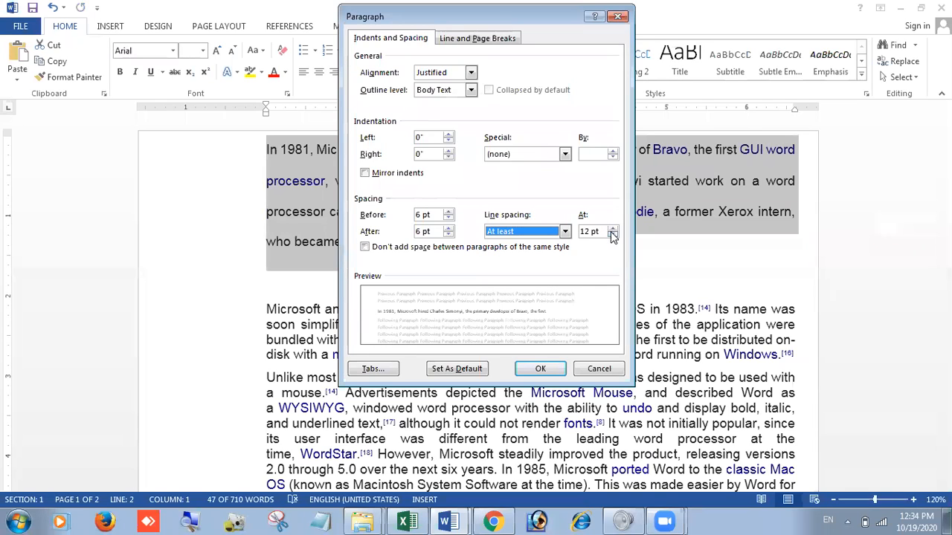
{"action": "left_click", "coordinate": [565, 232]}
{"action": "left_click", "coordinate": [519, 253]}
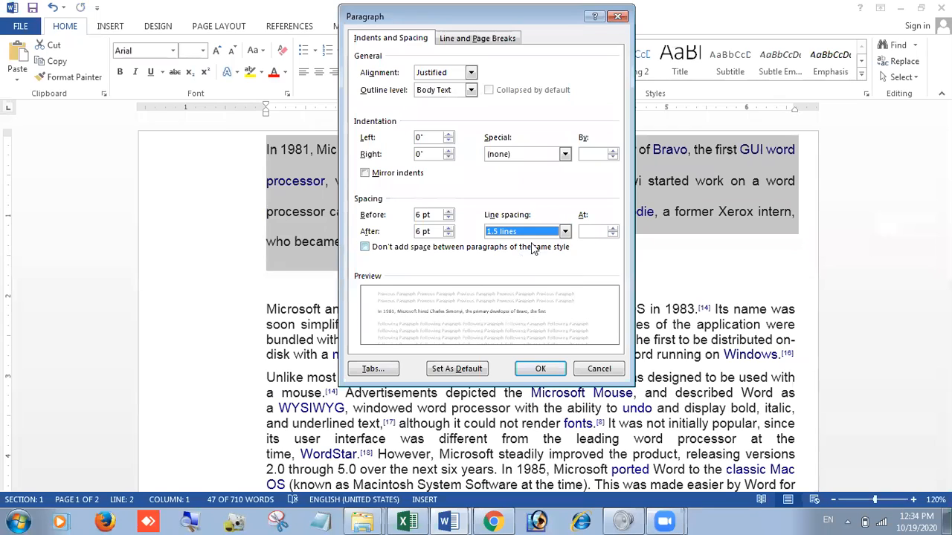
{"action": "left_click", "coordinate": [544, 237]}
{"action": "left_click", "coordinate": [511, 263]}
{"action": "left_click", "coordinate": [568, 234]}
{"action": "left_click", "coordinate": [511, 272]}
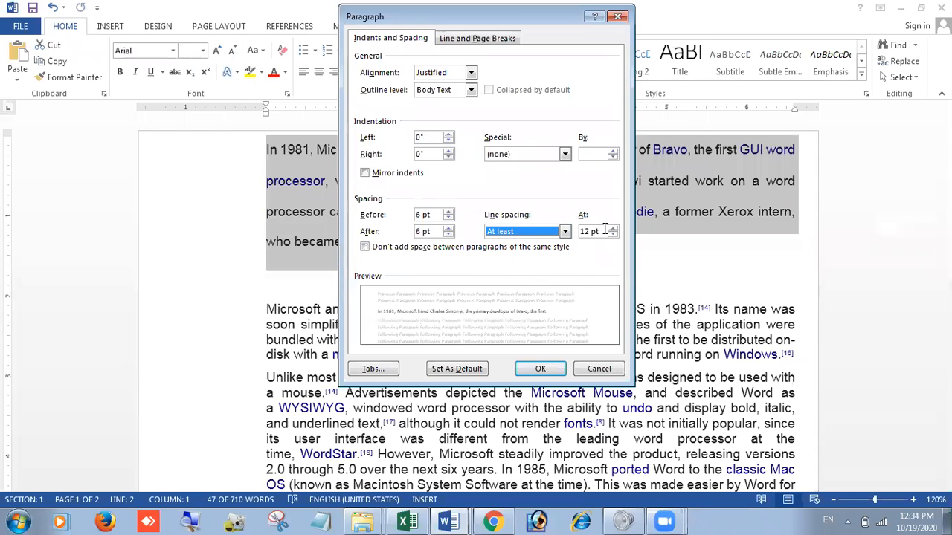
{"action": "left_click", "coordinate": [607, 230]}
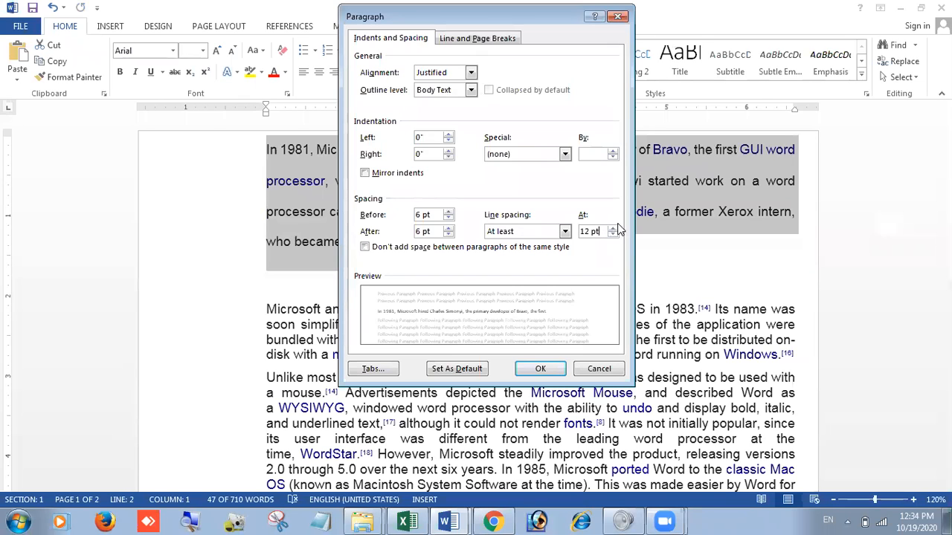
{"action": "left_click", "coordinate": [540, 367]}
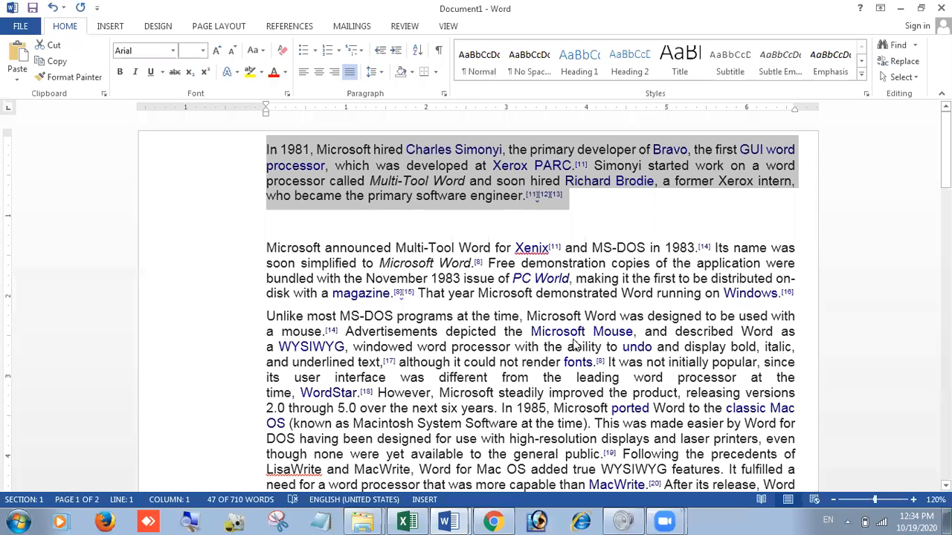
Step: Set the first paragraph's line spacing to Exactly 15 pt
{"action": "key", "text": "alt+o"}
{"action": "key", "text": "p"}
{"action": "left_click", "coordinate": [564, 232]}
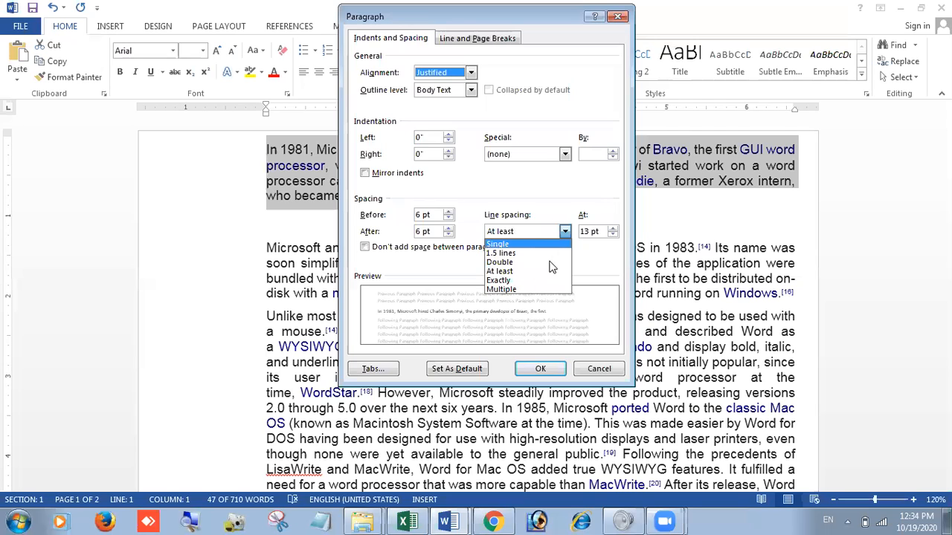
{"action": "left_click", "coordinate": [513, 281]}
{"action": "left_click_drag", "start_coordinate": [581, 232], "coordinate": [608, 234]}
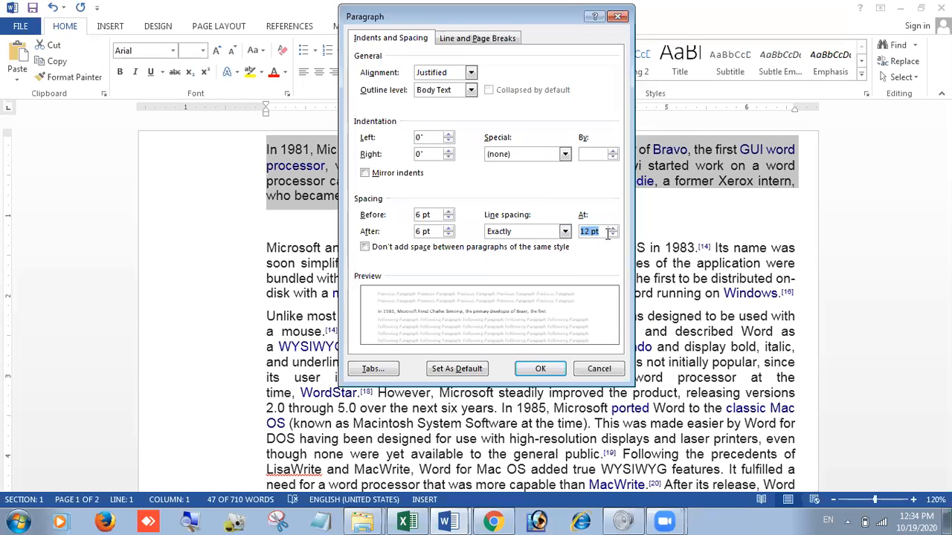
{"action": "left_click", "coordinate": [612, 235]}
{"action": "left_click", "coordinate": [612, 235]}
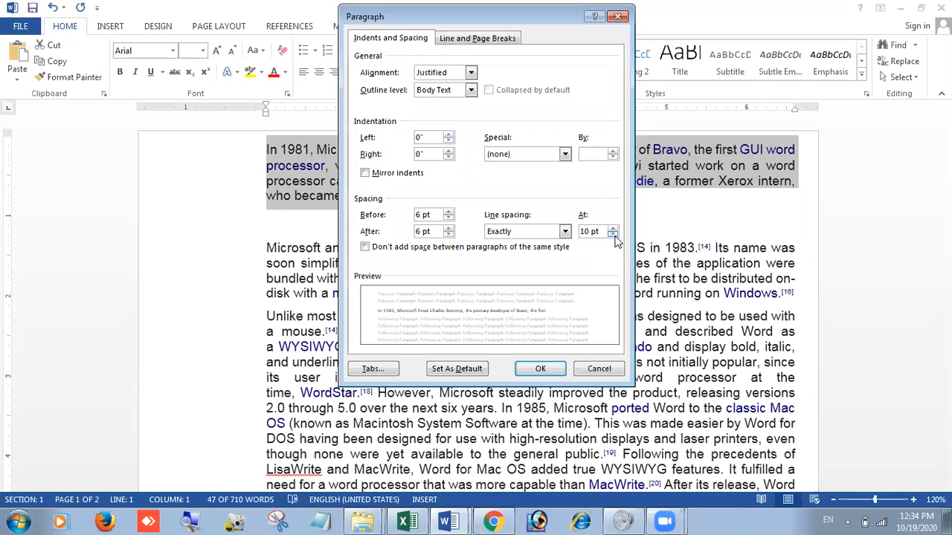
{"action": "left_click", "coordinate": [612, 228]}
{"action": "left_click", "coordinate": [612, 227]}
{"action": "left_click", "coordinate": [612, 227]}
{"action": "left_click", "coordinate": [612, 227]}
{"action": "left_click", "coordinate": [612, 227]}
{"action": "left_click", "coordinate": [612, 228]}
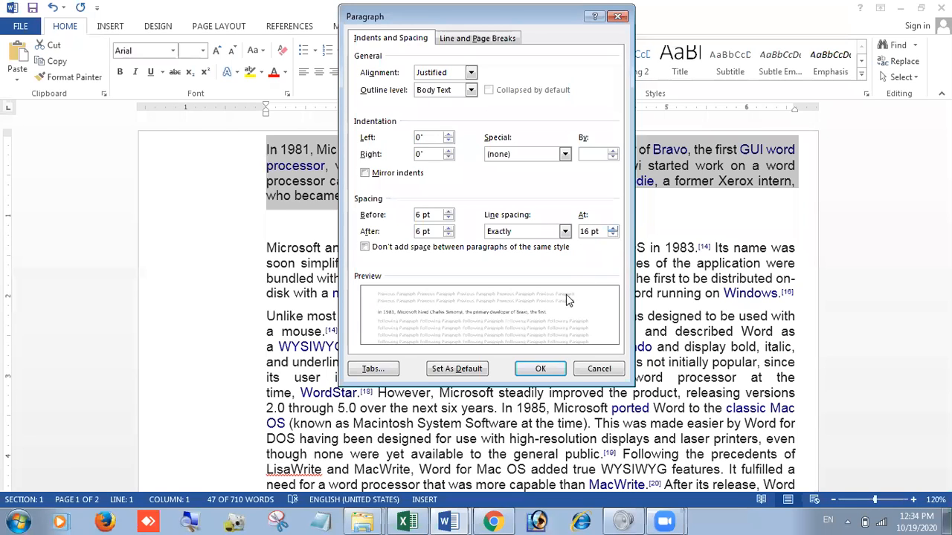
{"action": "left_click", "coordinate": [533, 370]}
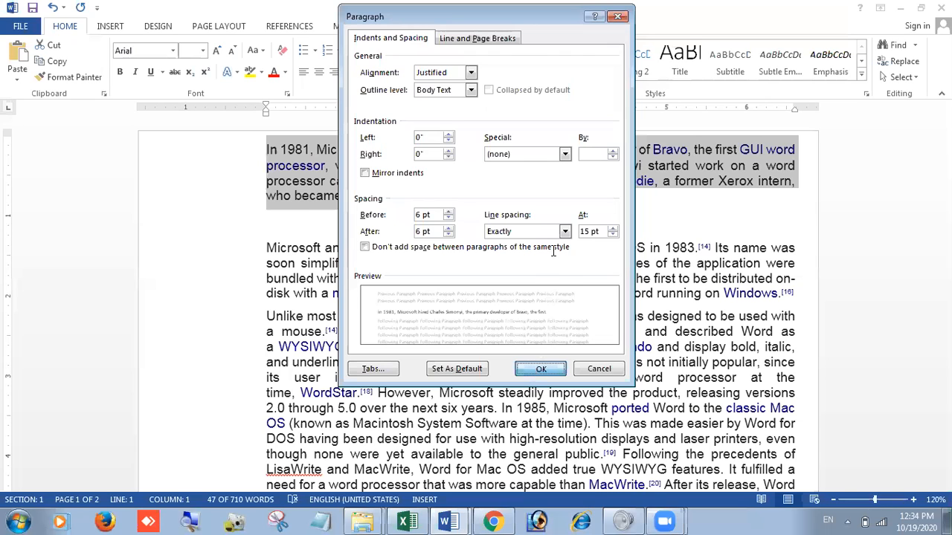
Step: Increase the first paragraph's exact line spacing to 20 pt
{"action": "right_click", "coordinate": [518, 180]}
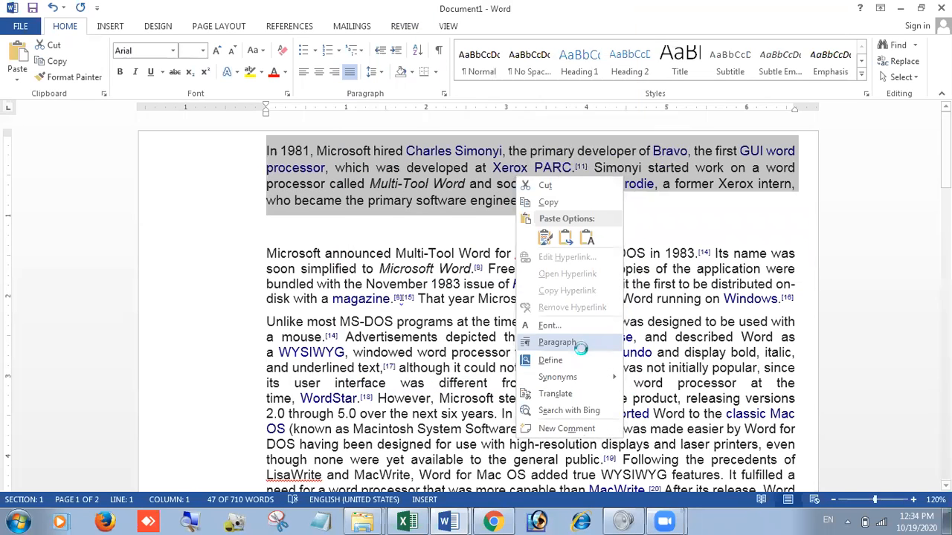
{"action": "left_click", "coordinate": [575, 344]}
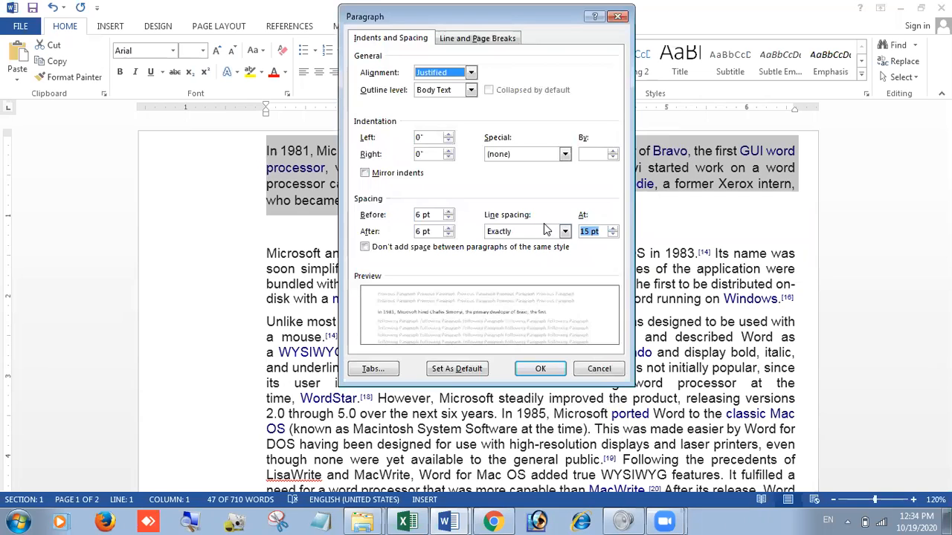
{"action": "key", "text": "alt+a"}
{"action": "type", "text": "20"}
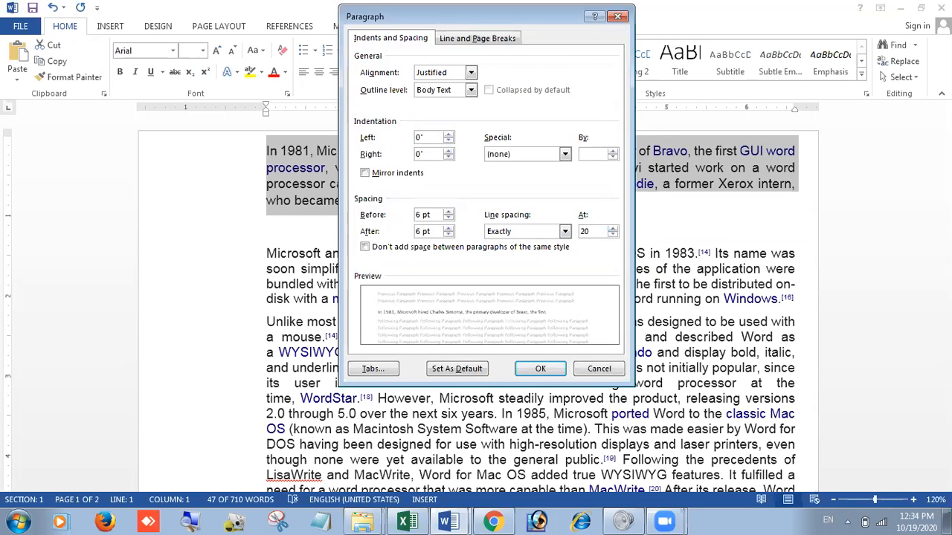
{"action": "left_click", "coordinate": [534, 369]}
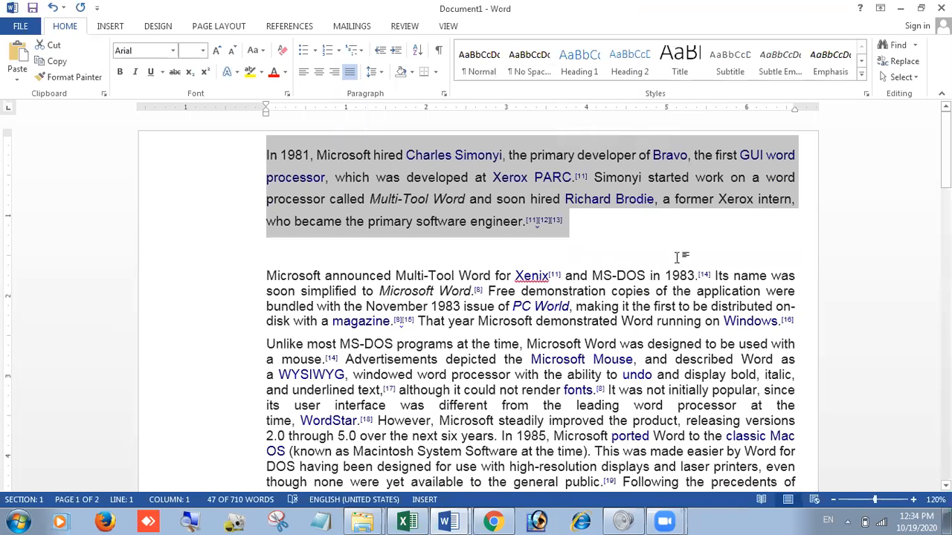
Step: Switch the first paragraph's line spacing type to Multiple in the paragraph settings
{"action": "scroll", "coordinate": [684, 253], "scroll_direction": "up", "scroll_amount": 3, "text": "ctrl"}
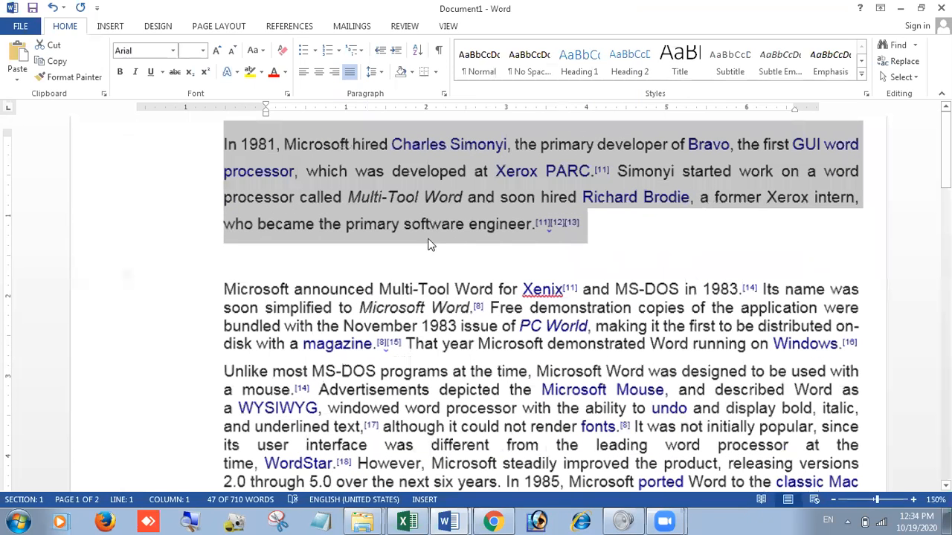
{"action": "scroll", "coordinate": [446, 220], "scroll_direction": "up", "scroll_amount": 2, "text": "ctrl"}
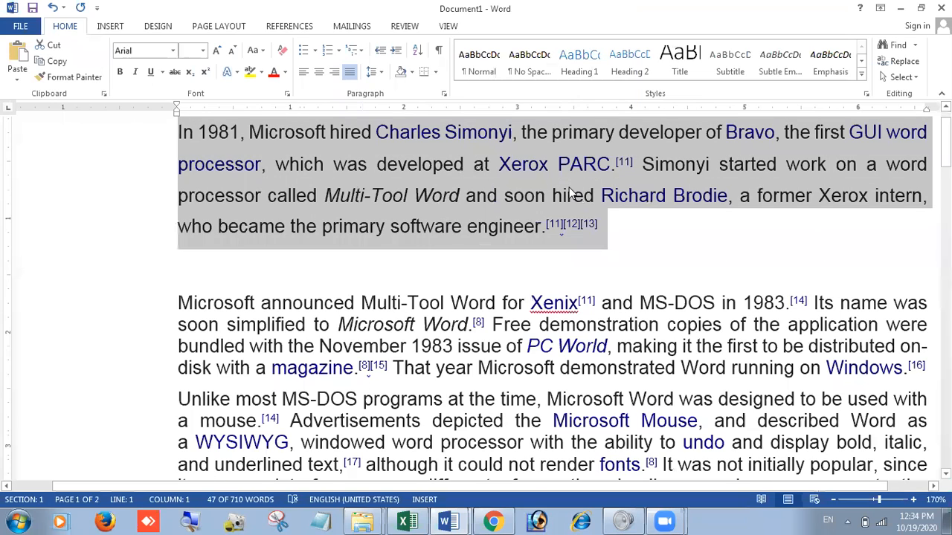
{"action": "right_click", "coordinate": [462, 182]}
{"action": "left_click", "coordinate": [550, 355]}
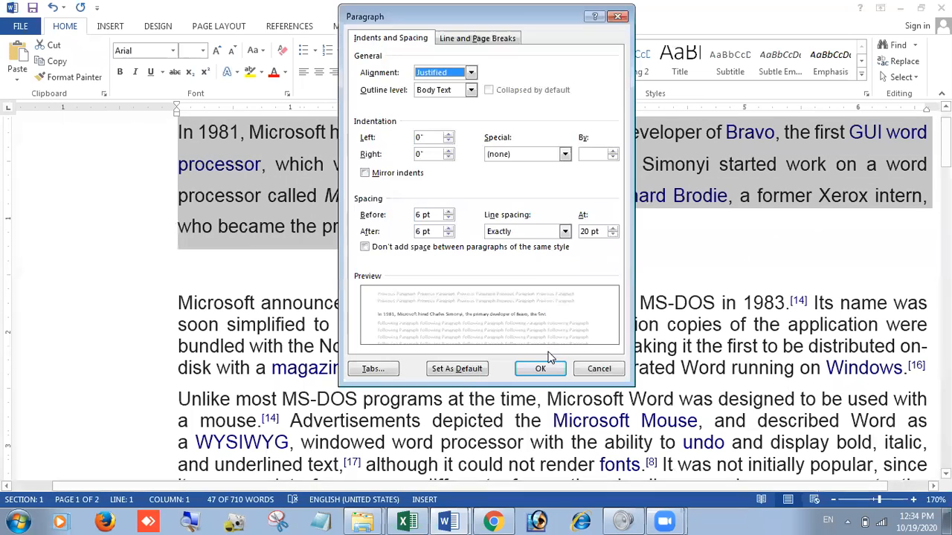
{"action": "left_click", "coordinate": [565, 233]}
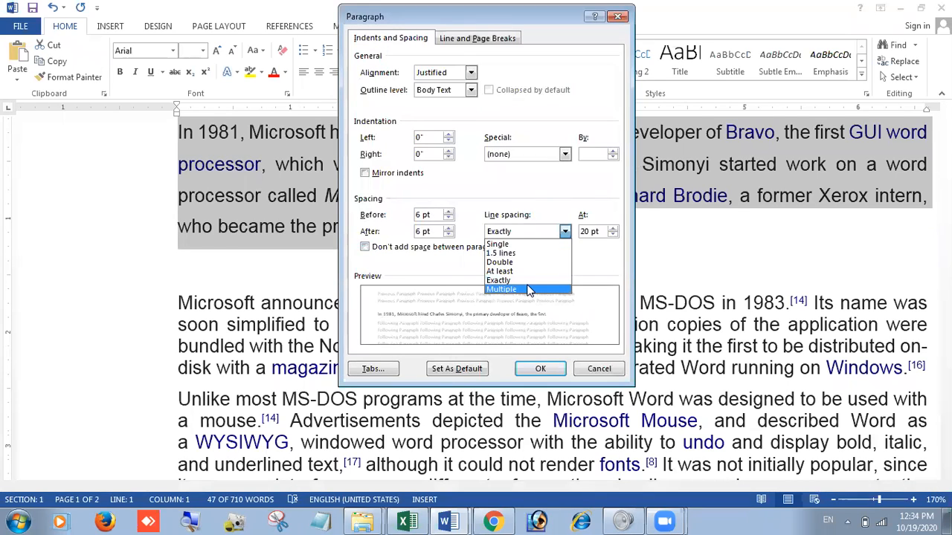
{"action": "left_click", "coordinate": [587, 231]}
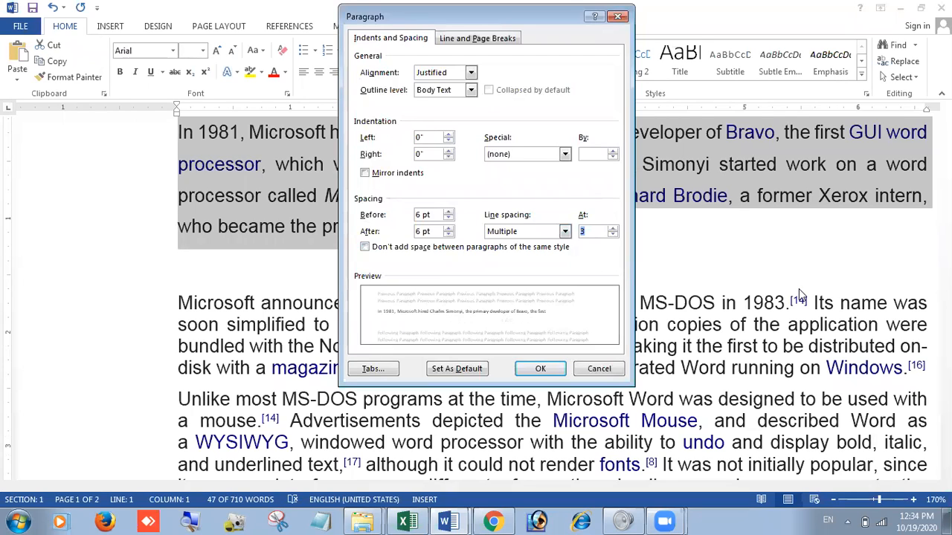
{"action": "left_click", "coordinate": [565, 231]}
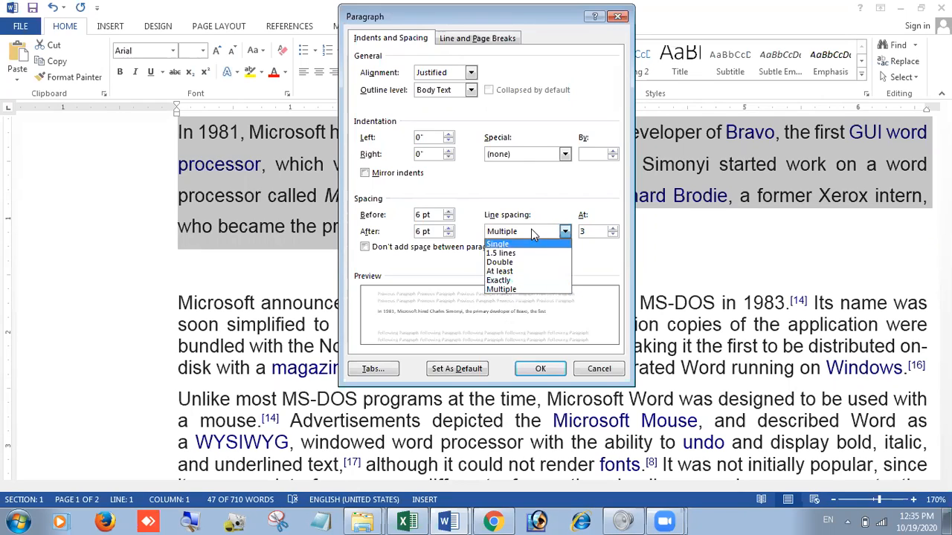
{"action": "left_click", "coordinate": [522, 292]}
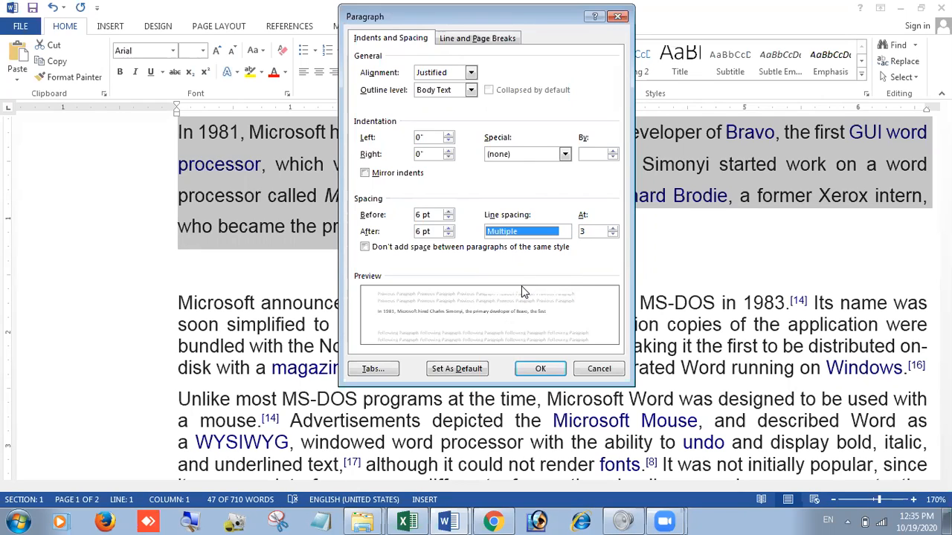
Step: Set the Multiple line spacing value to 1.4 and apply it to the first paragraph
{"action": "left_click", "coordinate": [598, 231]}
{"action": "key", "text": "BackSpace"}
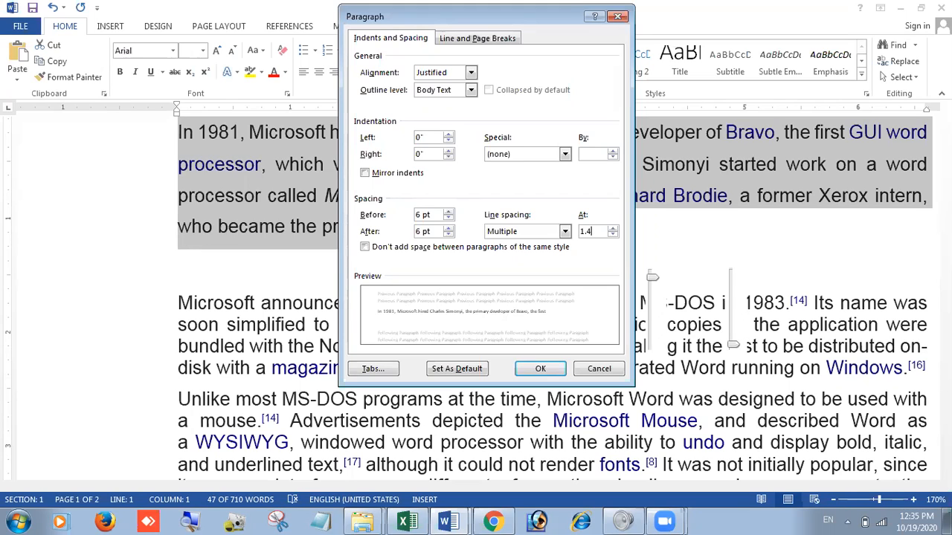
{"action": "type", "text": "1.4"}
{"action": "left_click", "coordinate": [565, 231]}
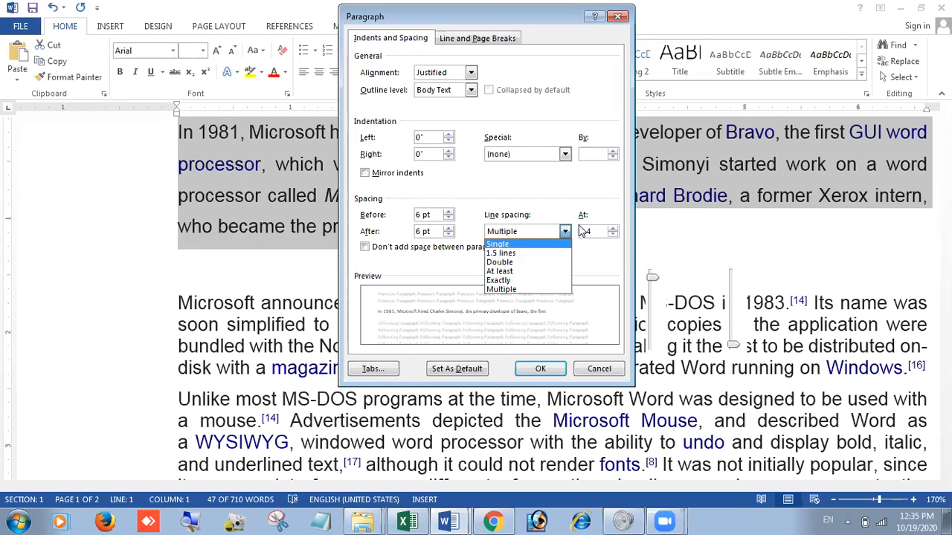
{"action": "left_click", "coordinate": [610, 212]}
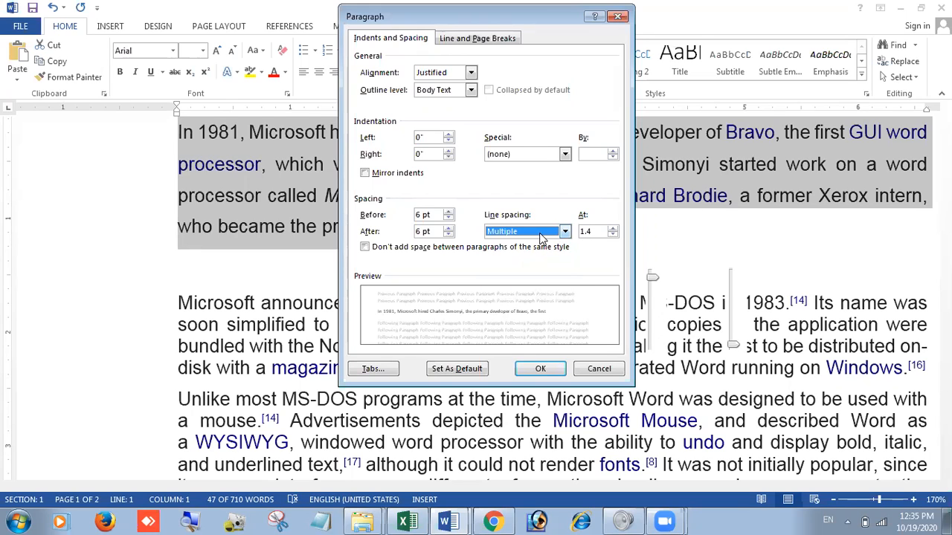
{"action": "left_click", "coordinate": [565, 232]}
{"action": "left_click", "coordinate": [565, 232]}
{"action": "left_click", "coordinate": [540, 369]}
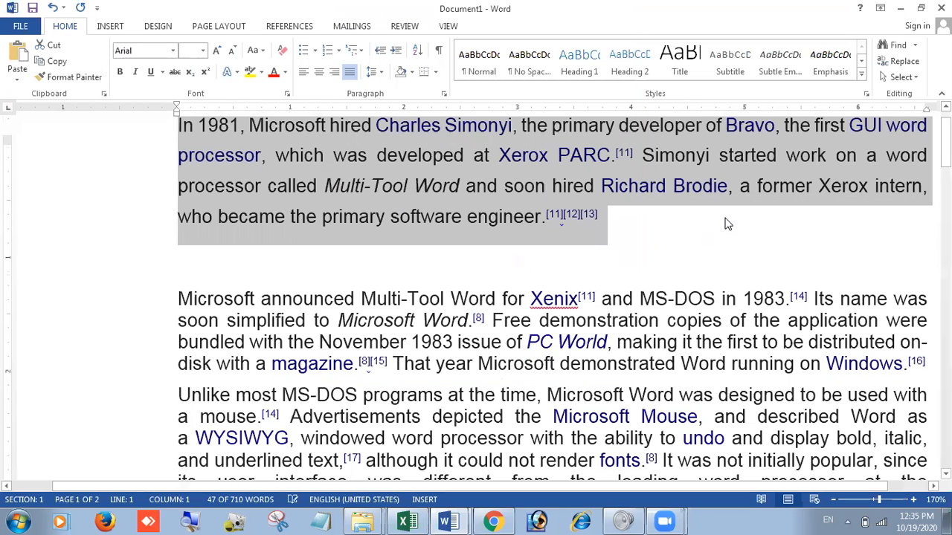
{"action": "scroll", "coordinate": [727, 224], "scroll_direction": "up", "scroll_amount": 1}
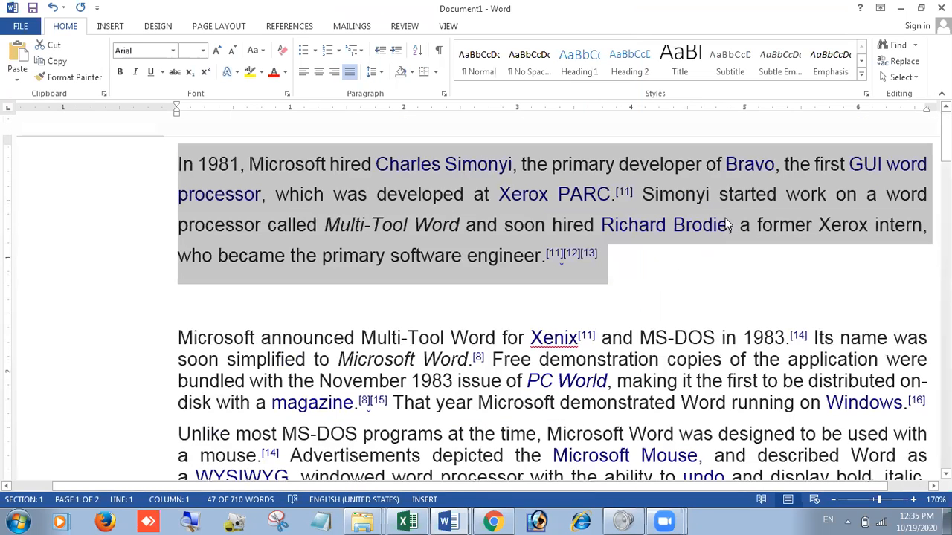